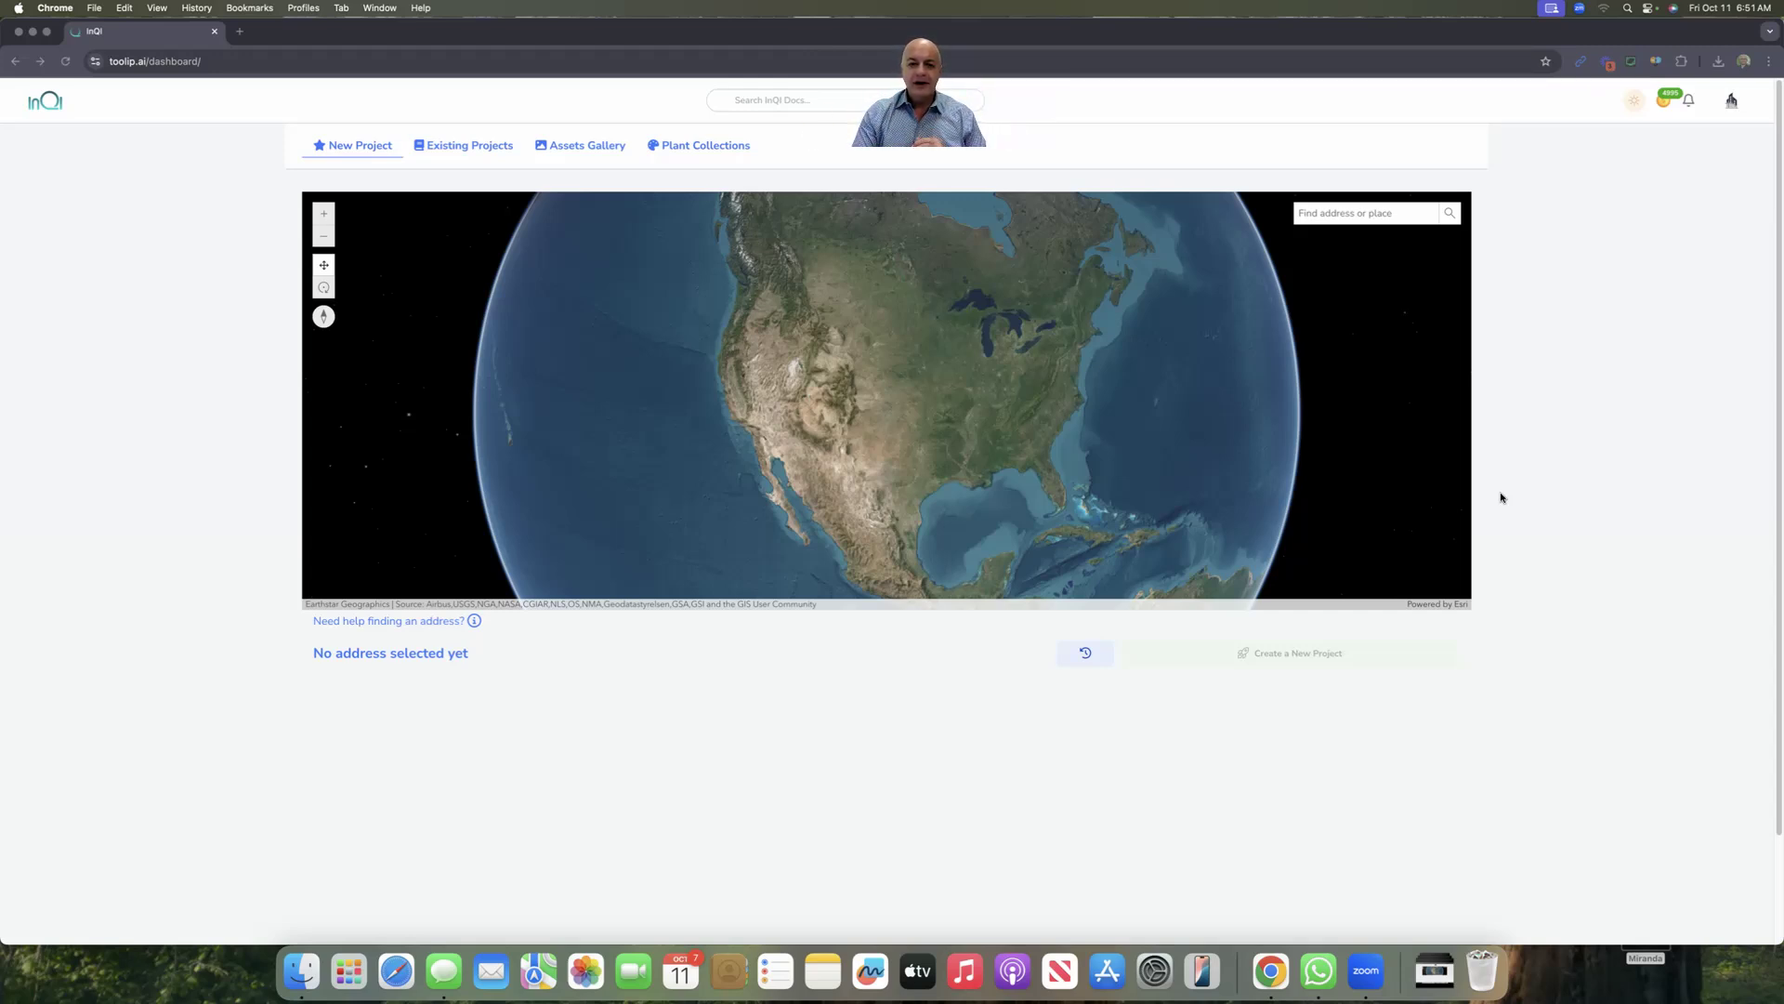
{"action": "left_click", "coordinate": [476, 146]}
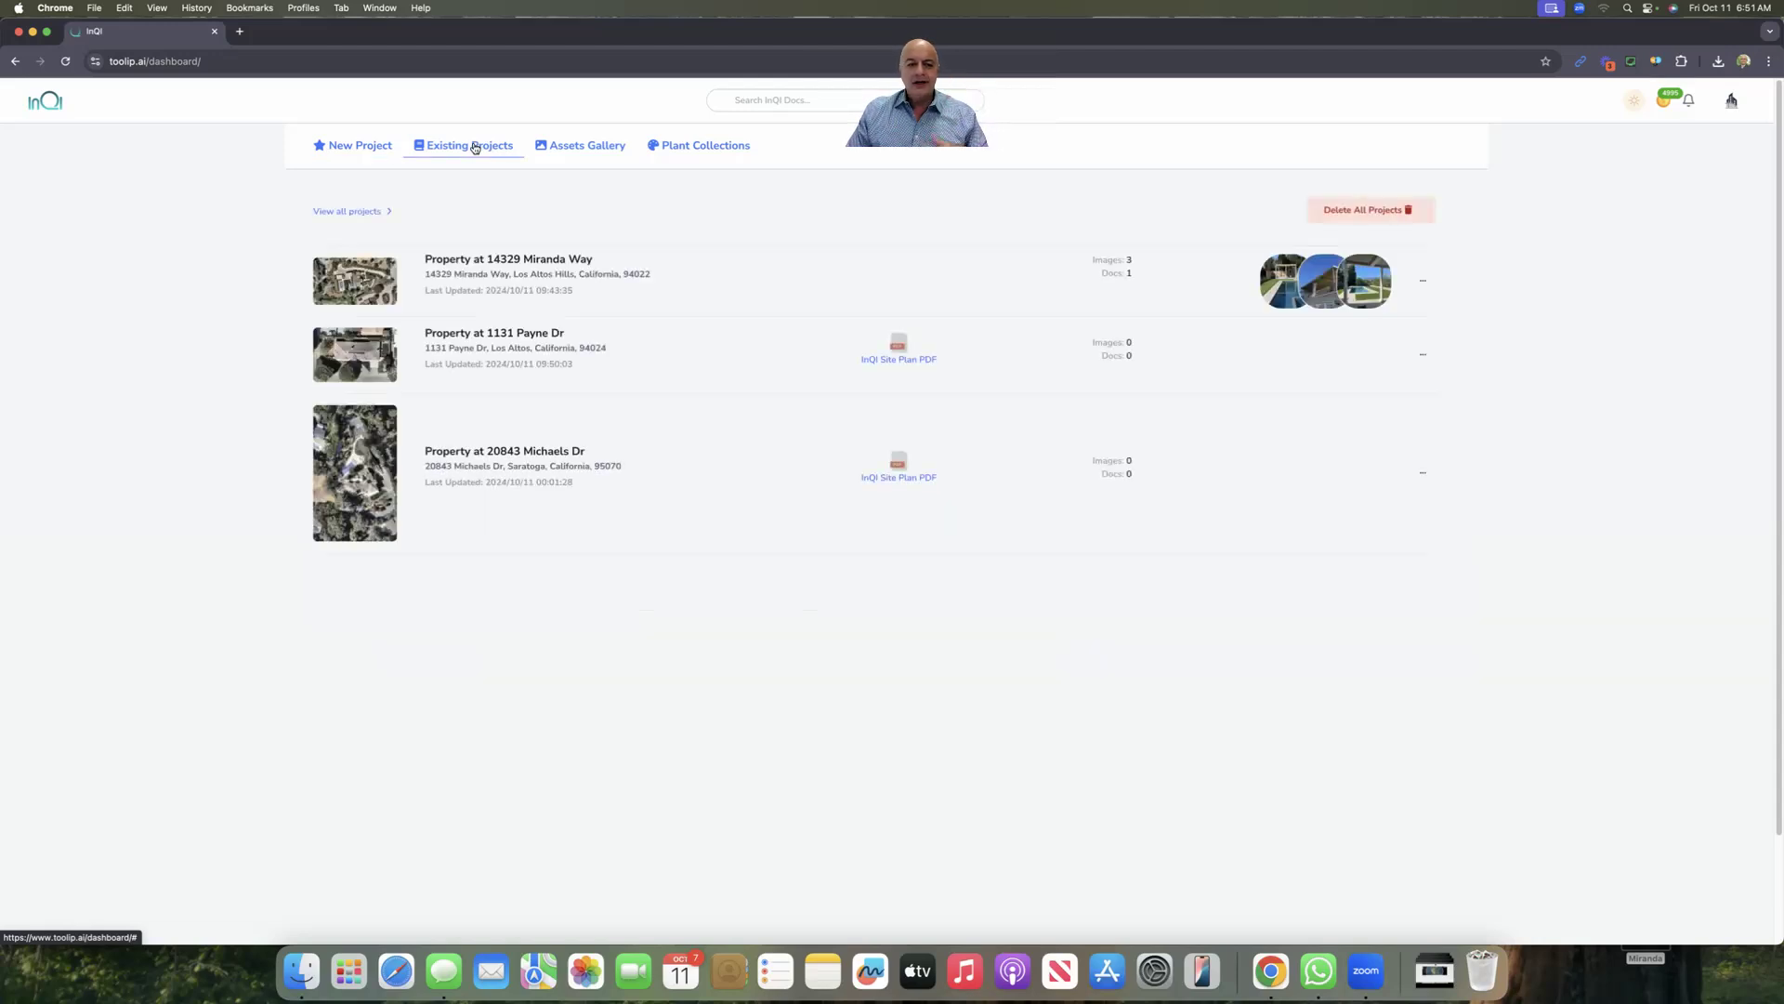
{"action": "left_click", "coordinate": [343, 358]}
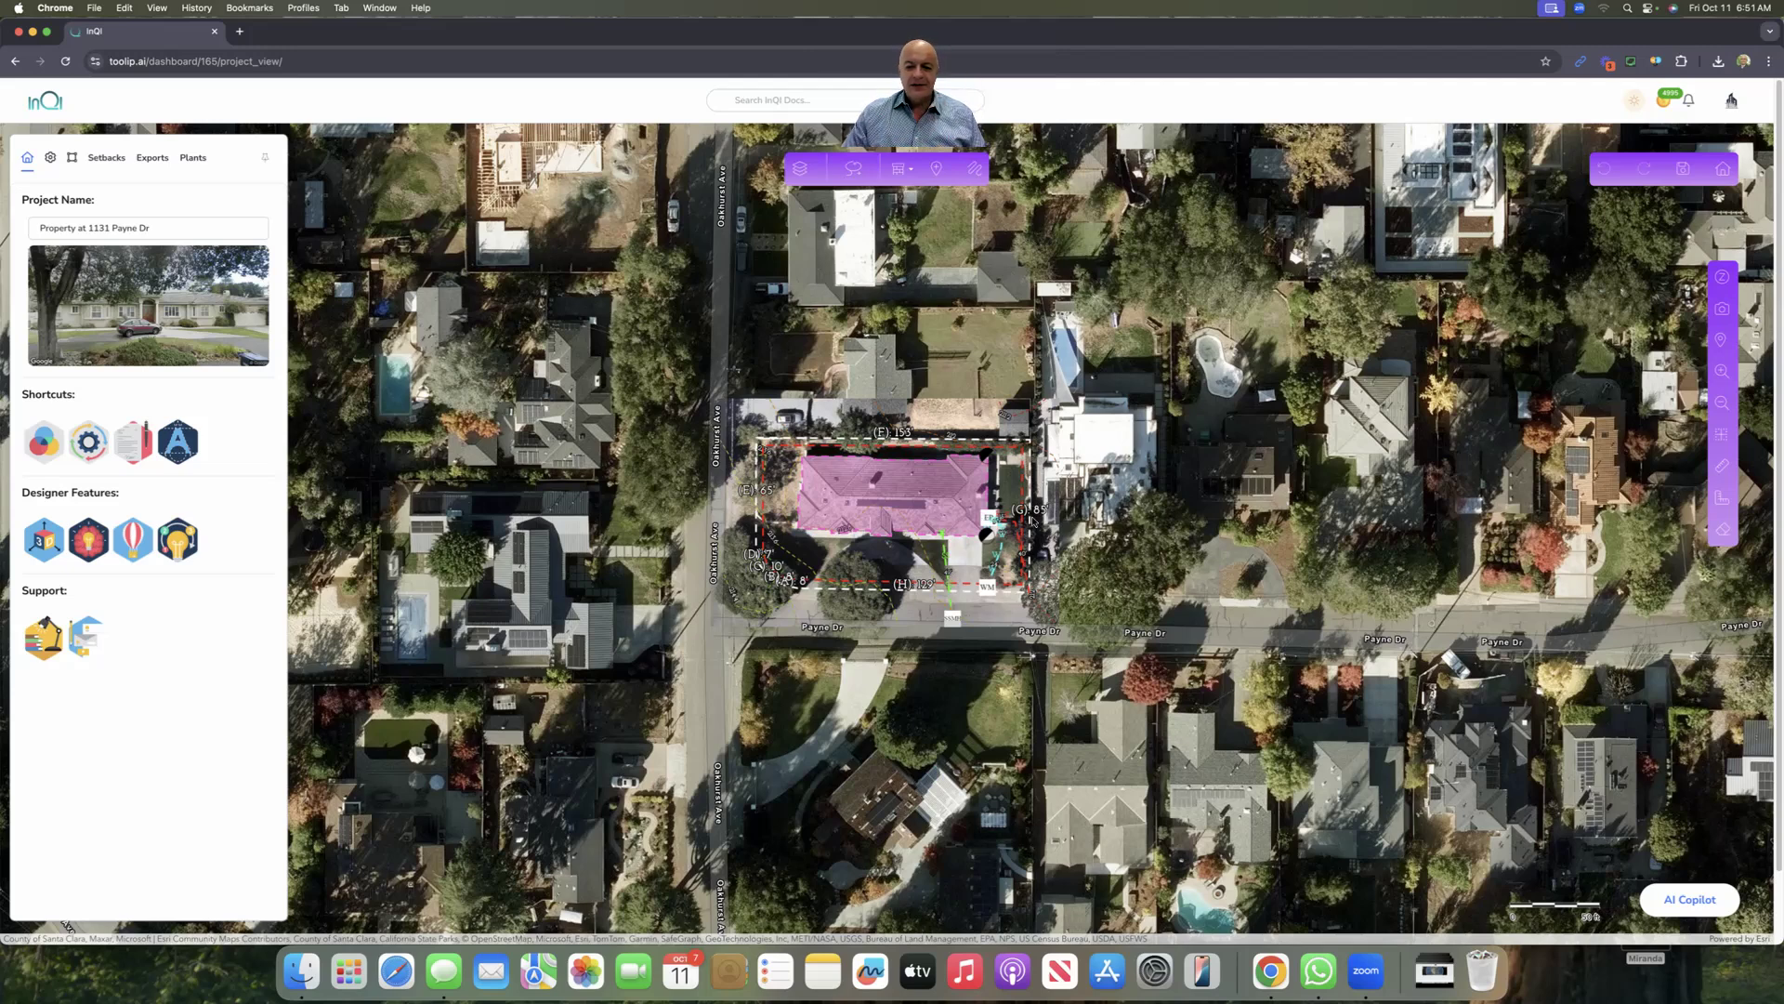
{"action": "scroll", "coordinate": [1097, 512], "scroll_direction": "up", "scroll_amount": 3}
{"action": "left_click_drag", "start_coordinate": [1063, 536], "coordinate": [1329, 483]}
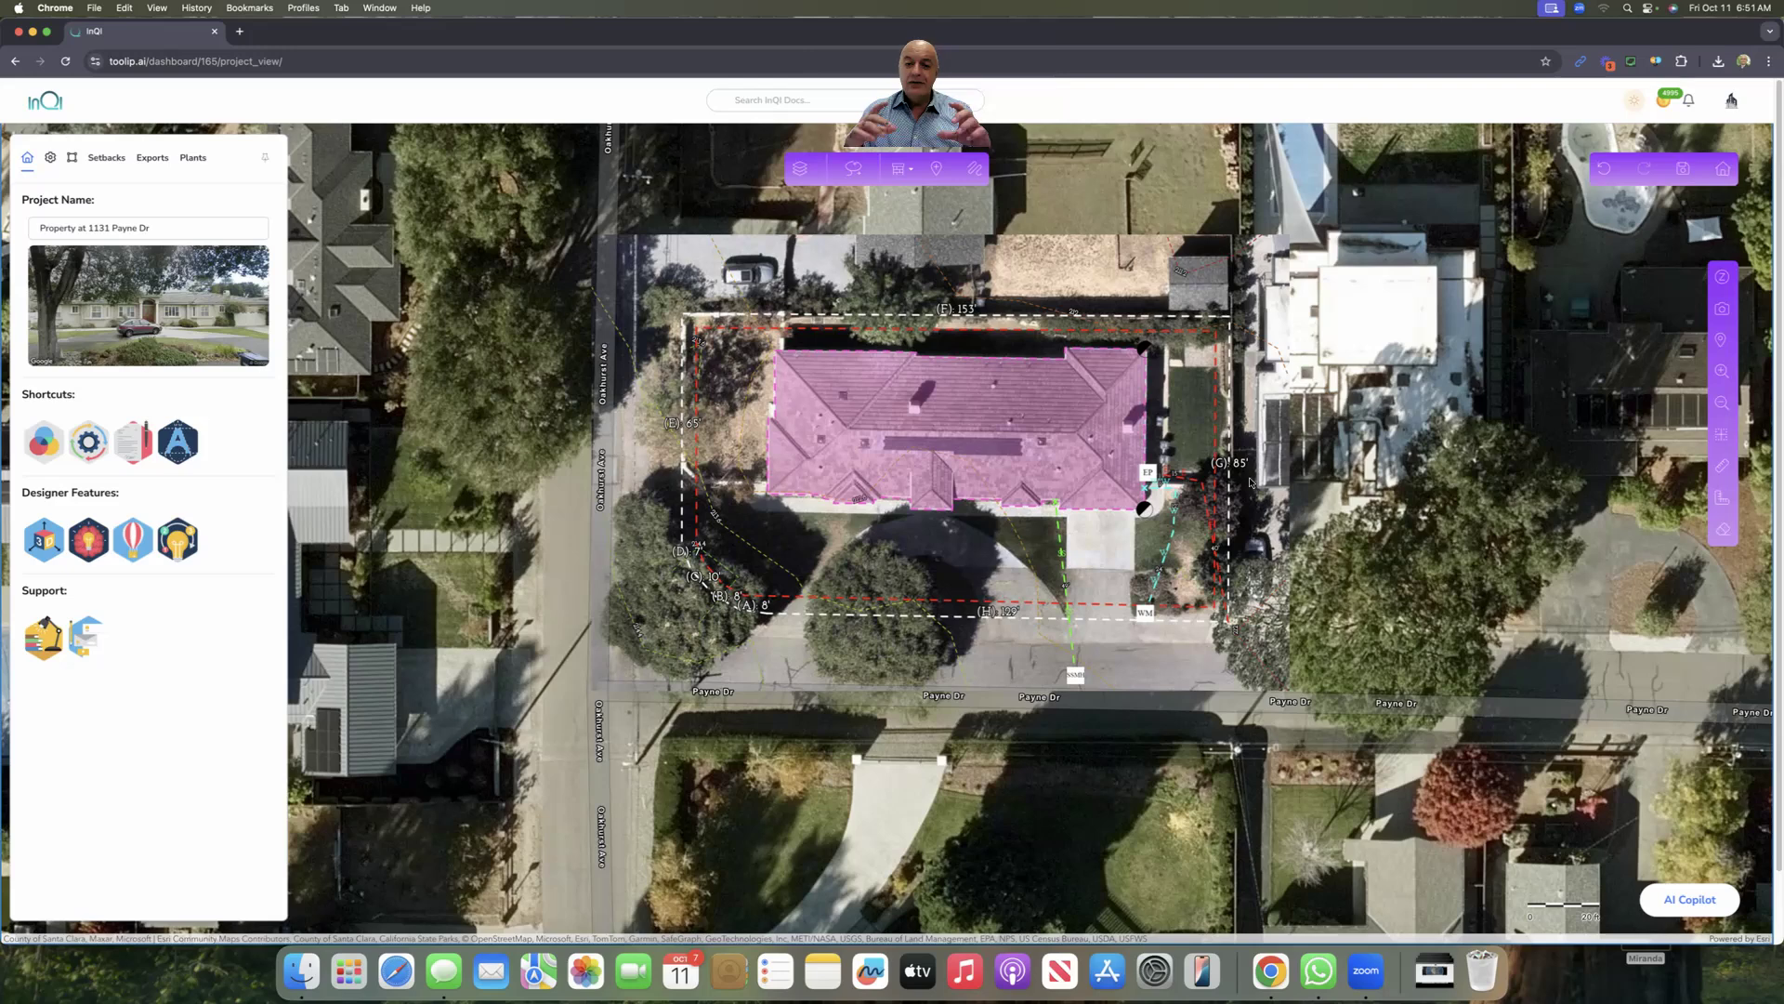
{"action": "left_click", "coordinate": [799, 173]}
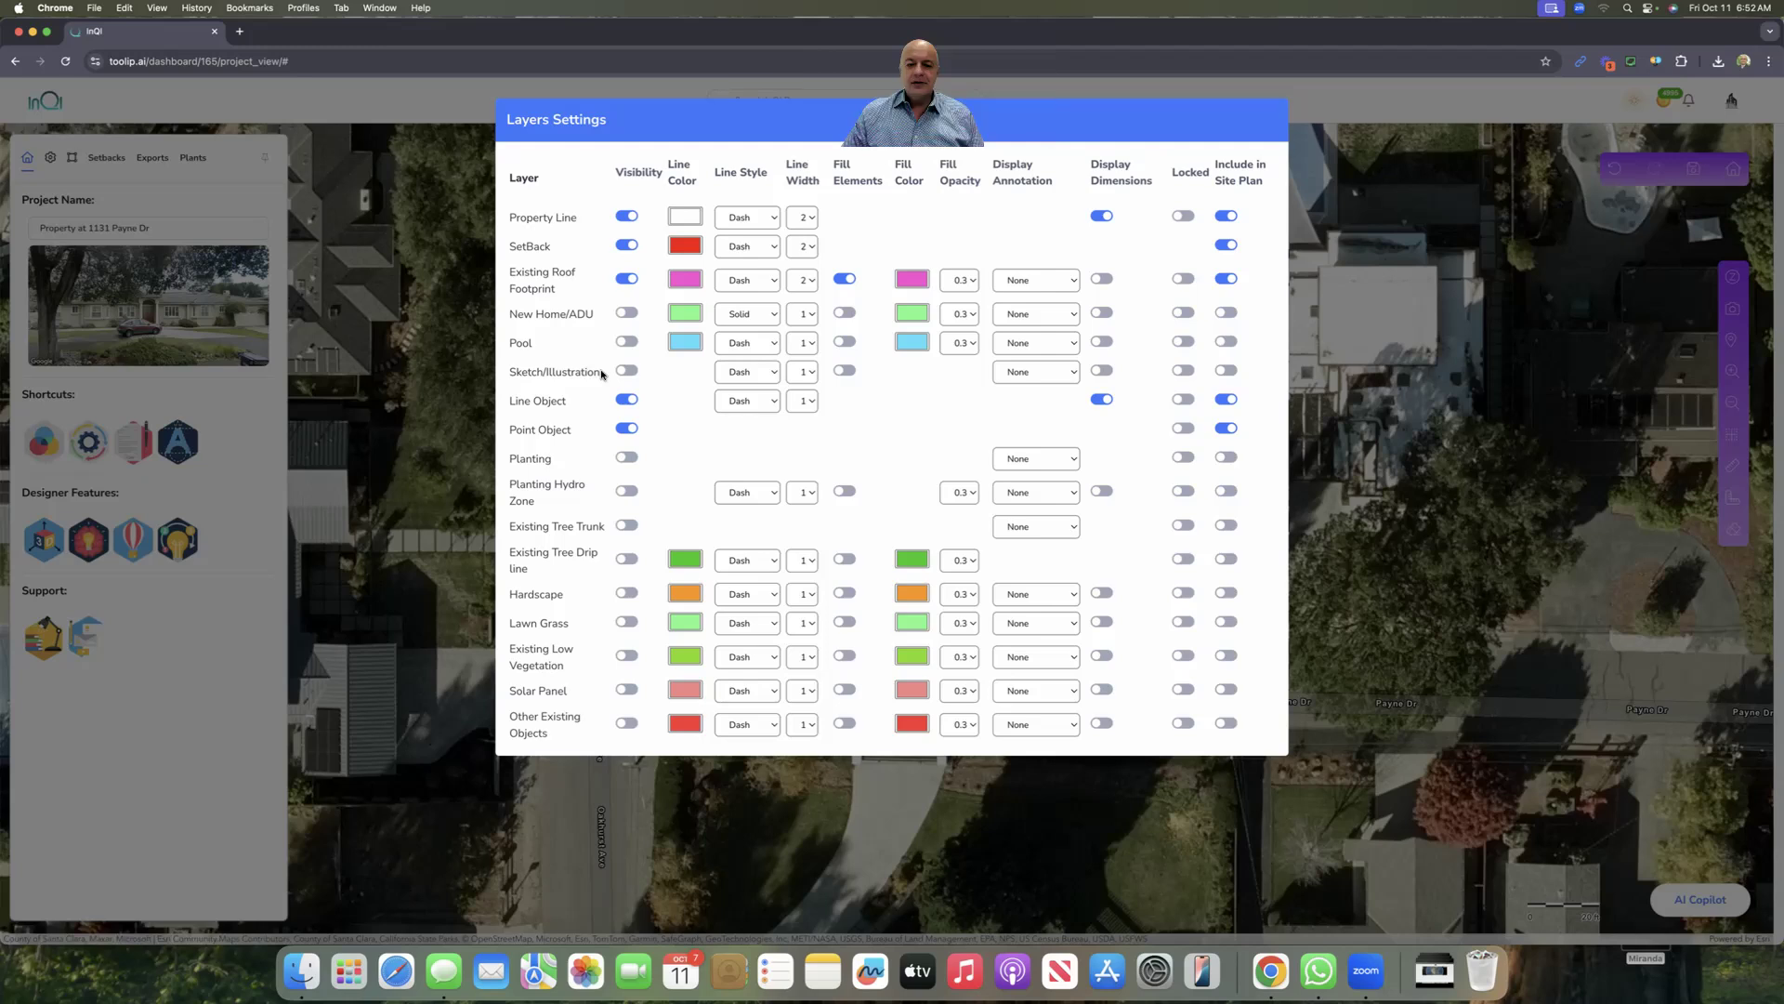
Step: Turn on the Sketch/Illustration layer with Label and Area annotations, then close Layers Settings
{"action": "left_click", "coordinate": [623, 371]}
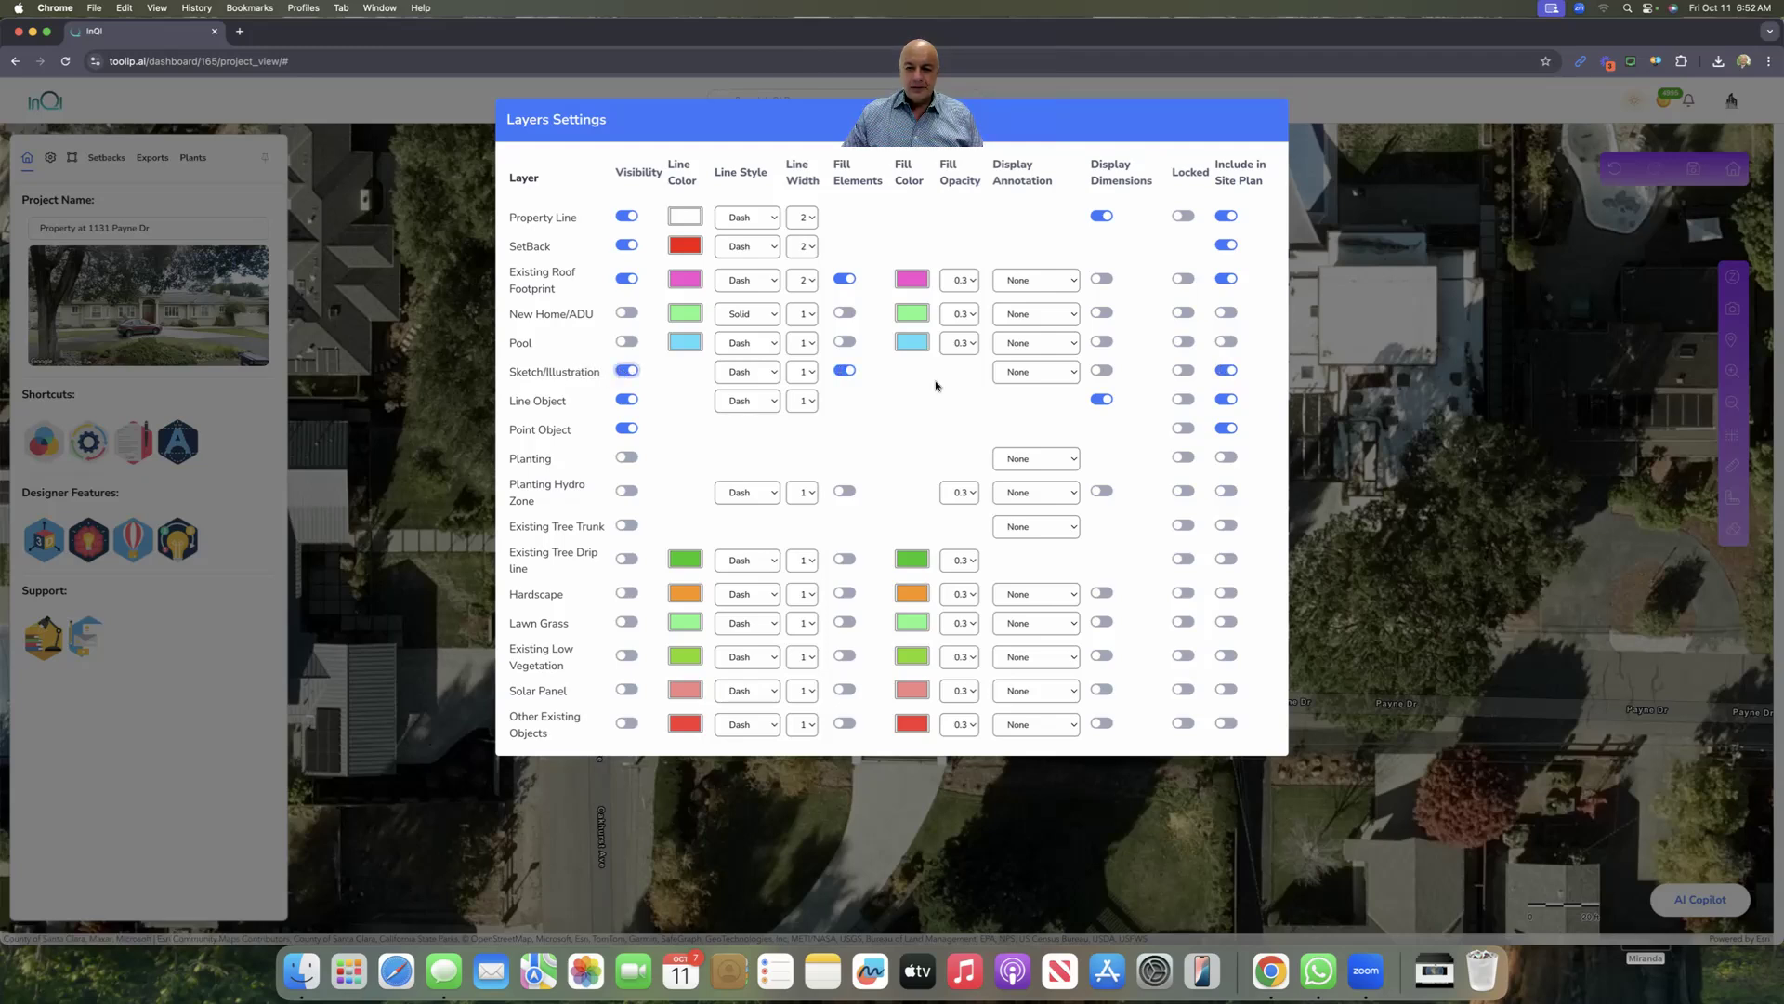
{"action": "left_click", "coordinate": [1022, 374]}
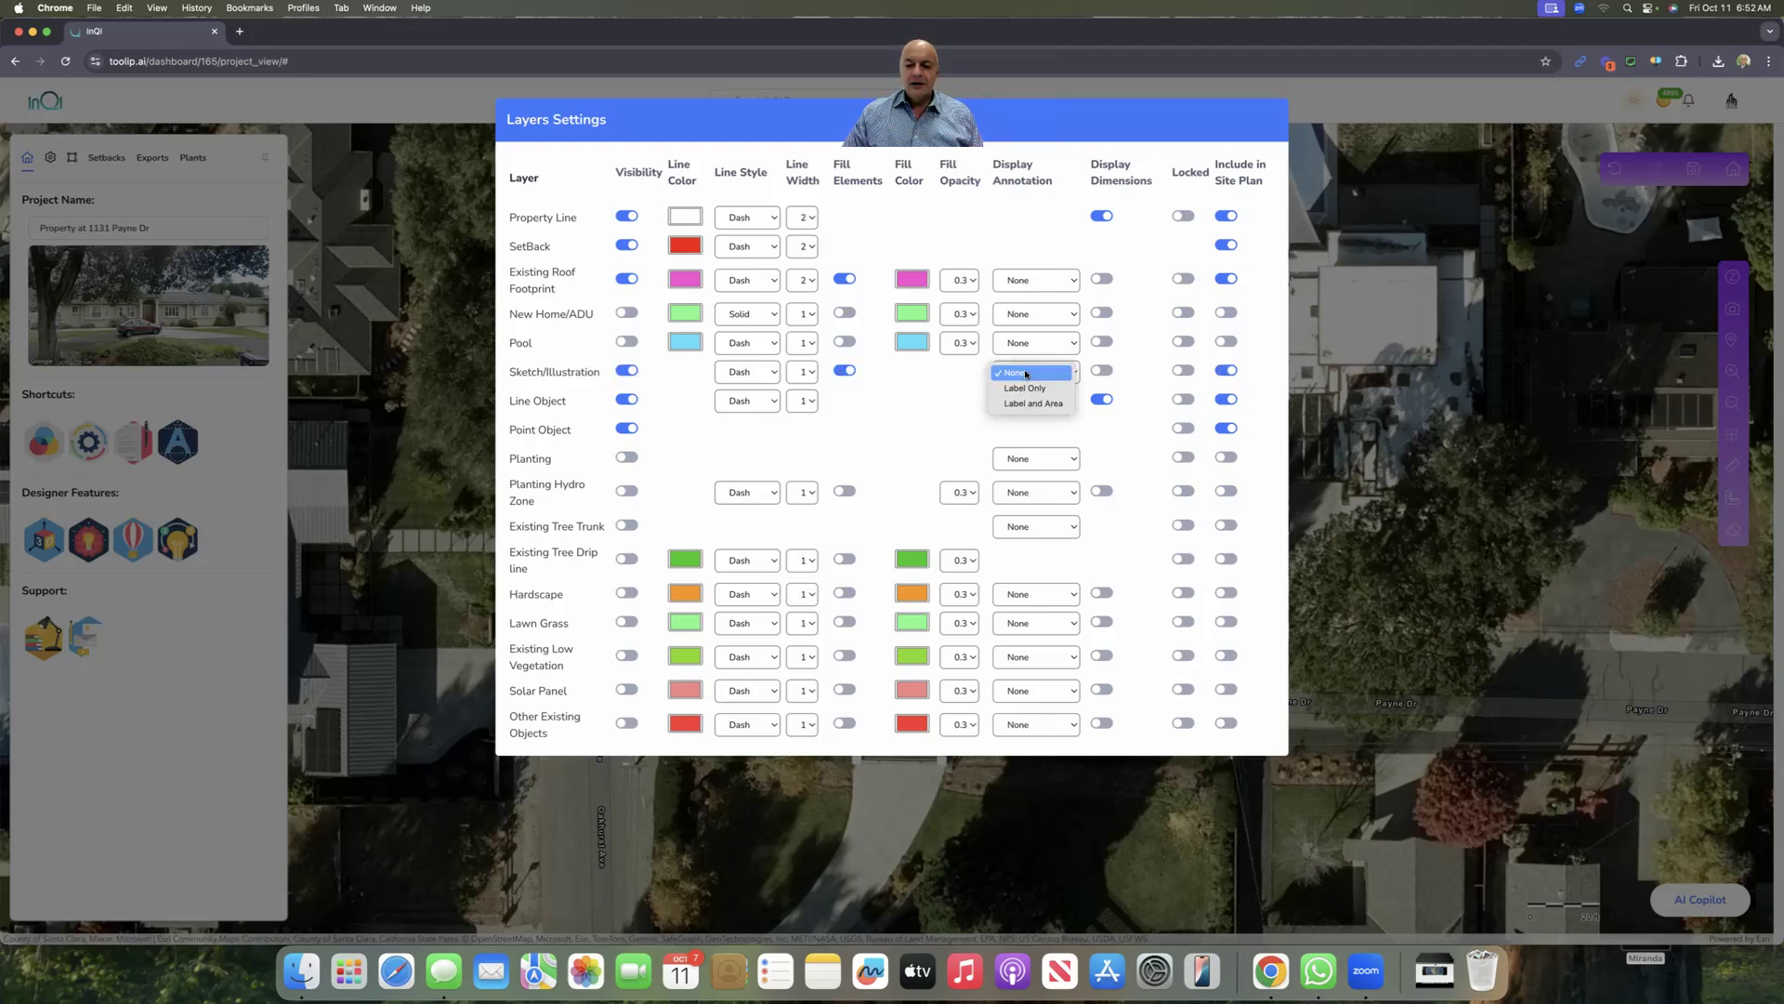
{"action": "left_click", "coordinate": [1030, 386]}
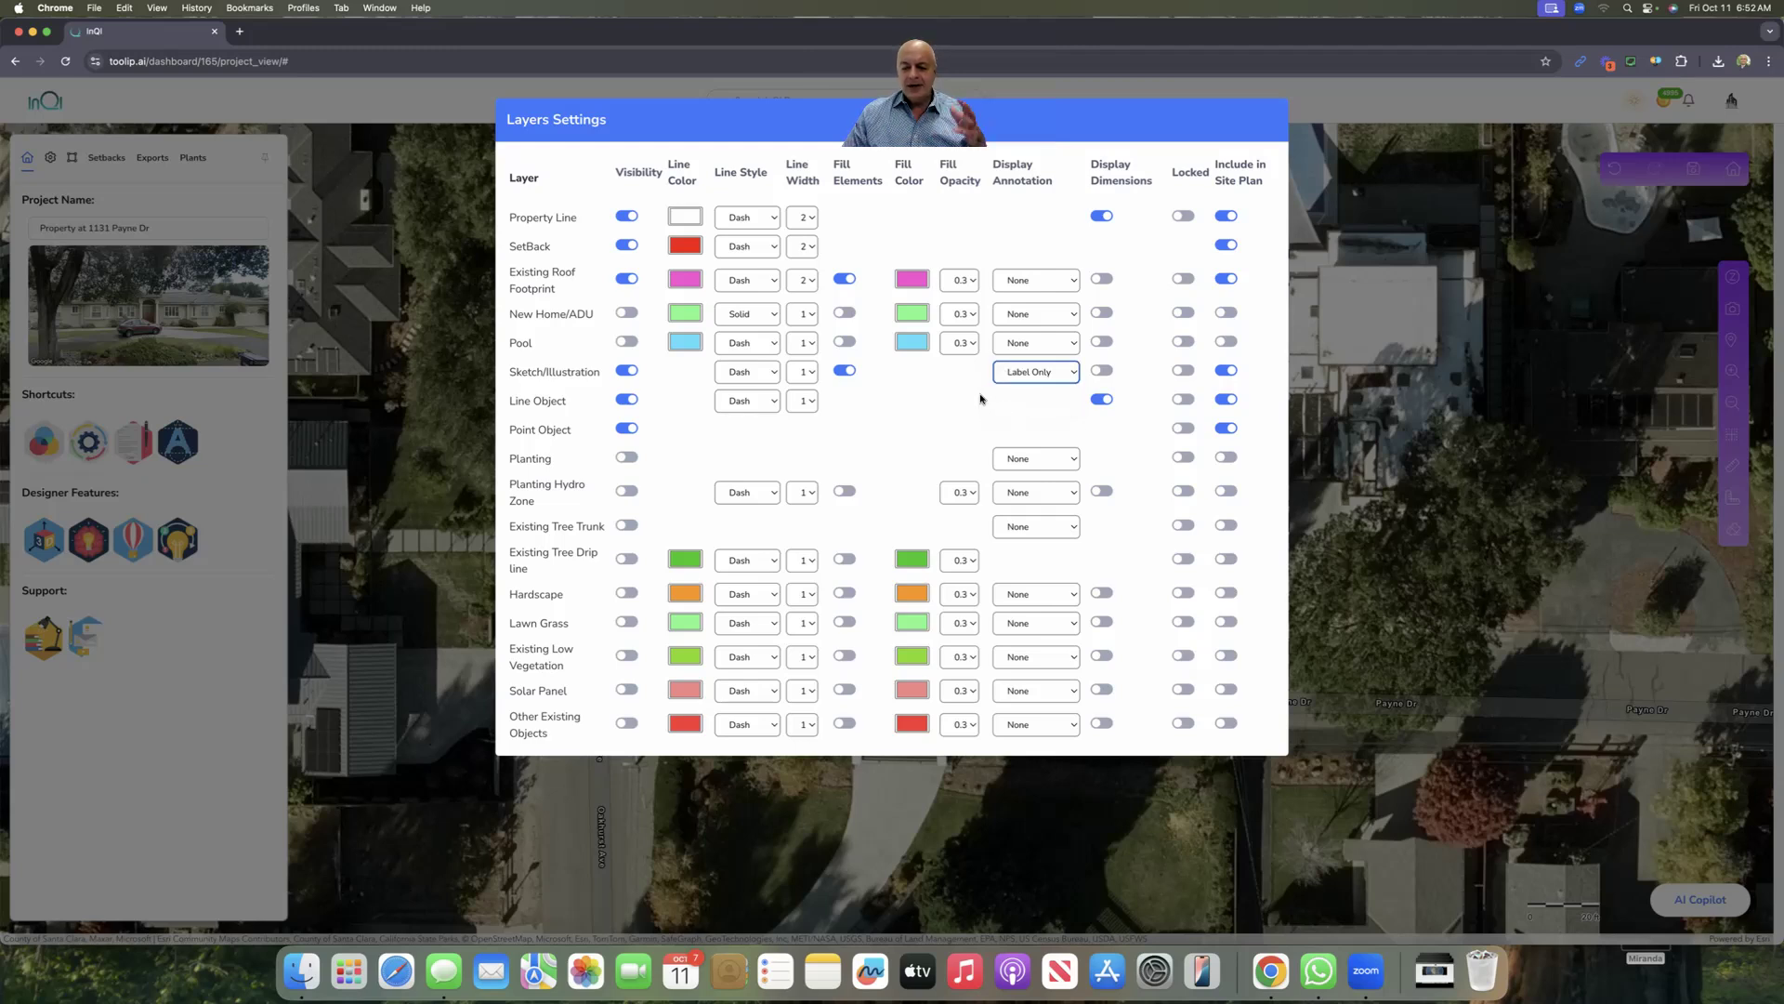
{"action": "left_click", "coordinate": [1022, 371]}
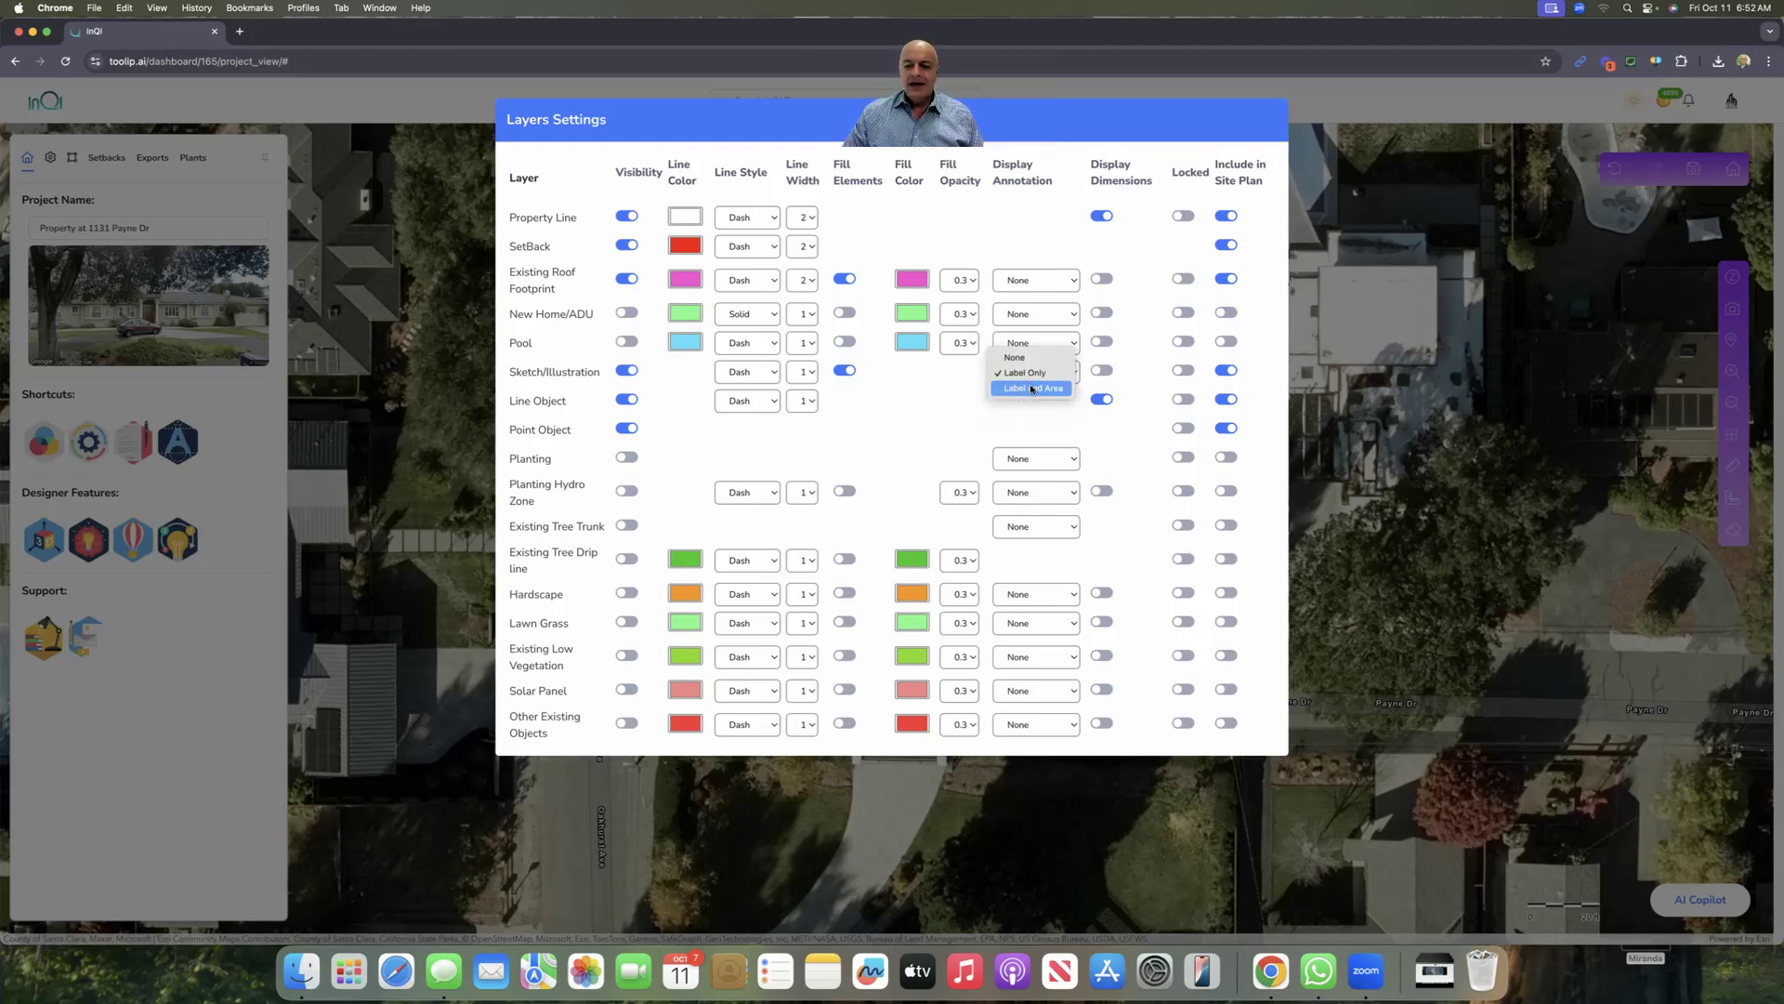
{"action": "left_click", "coordinate": [1031, 388]}
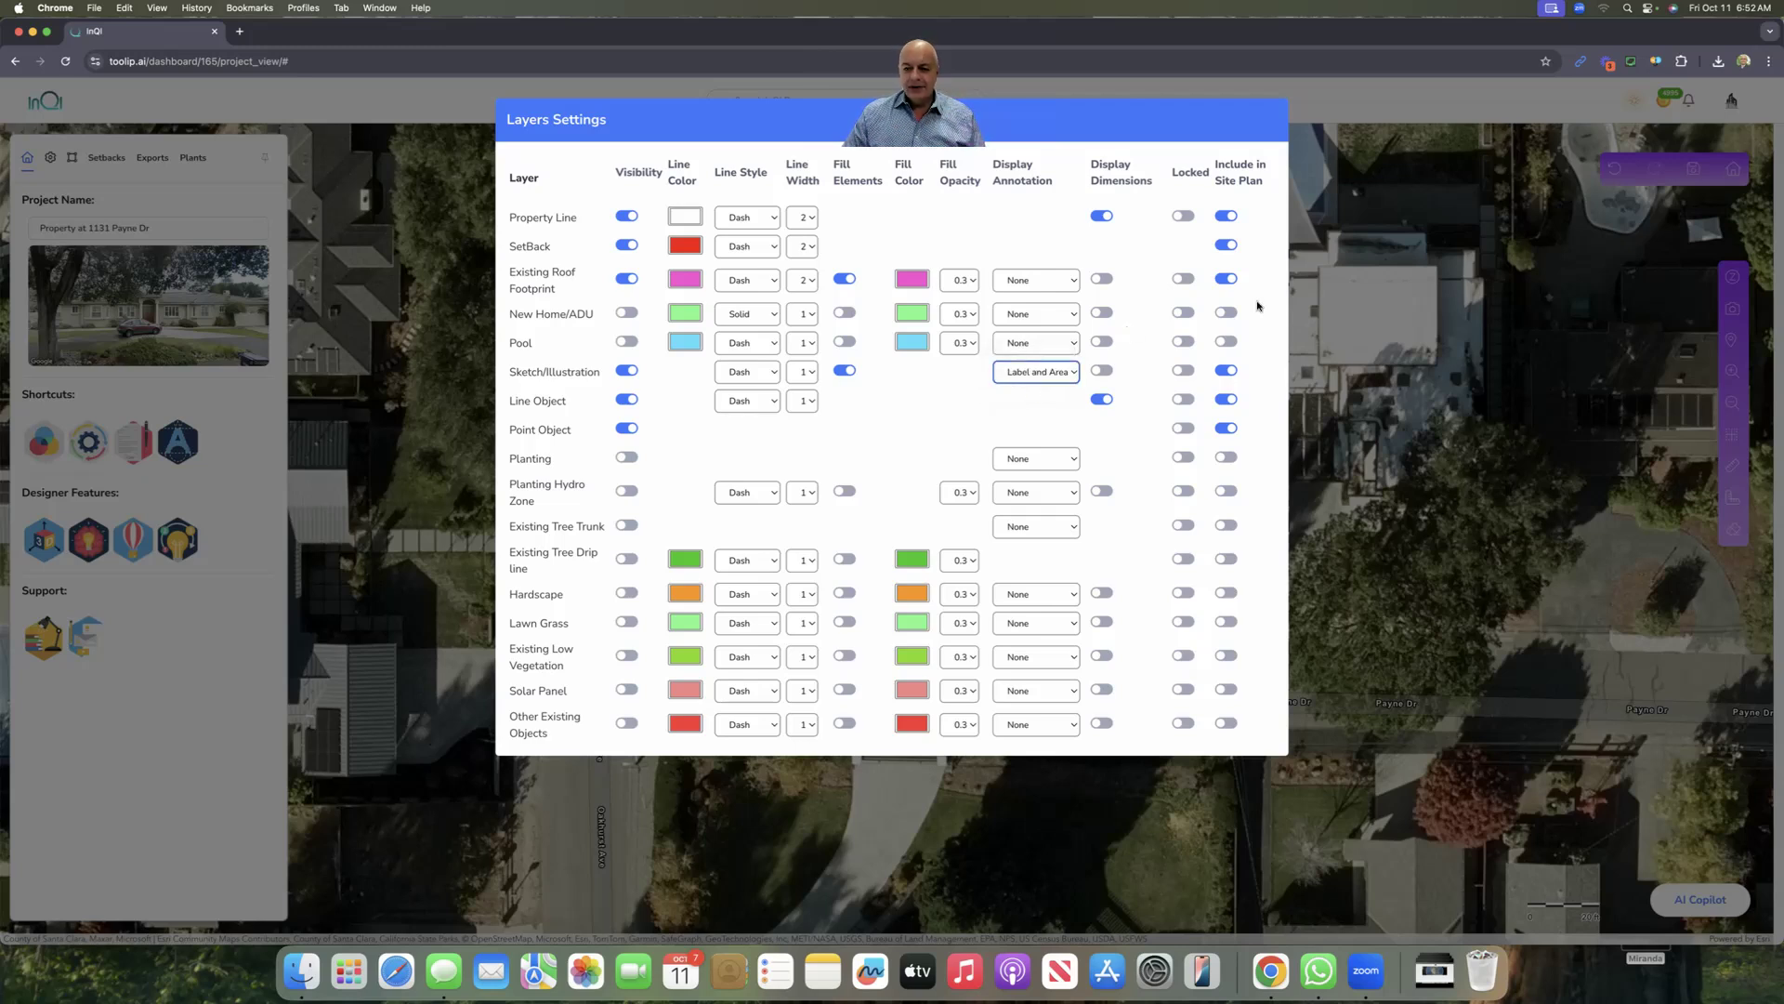
{"action": "left_click", "coordinate": [1314, 289]}
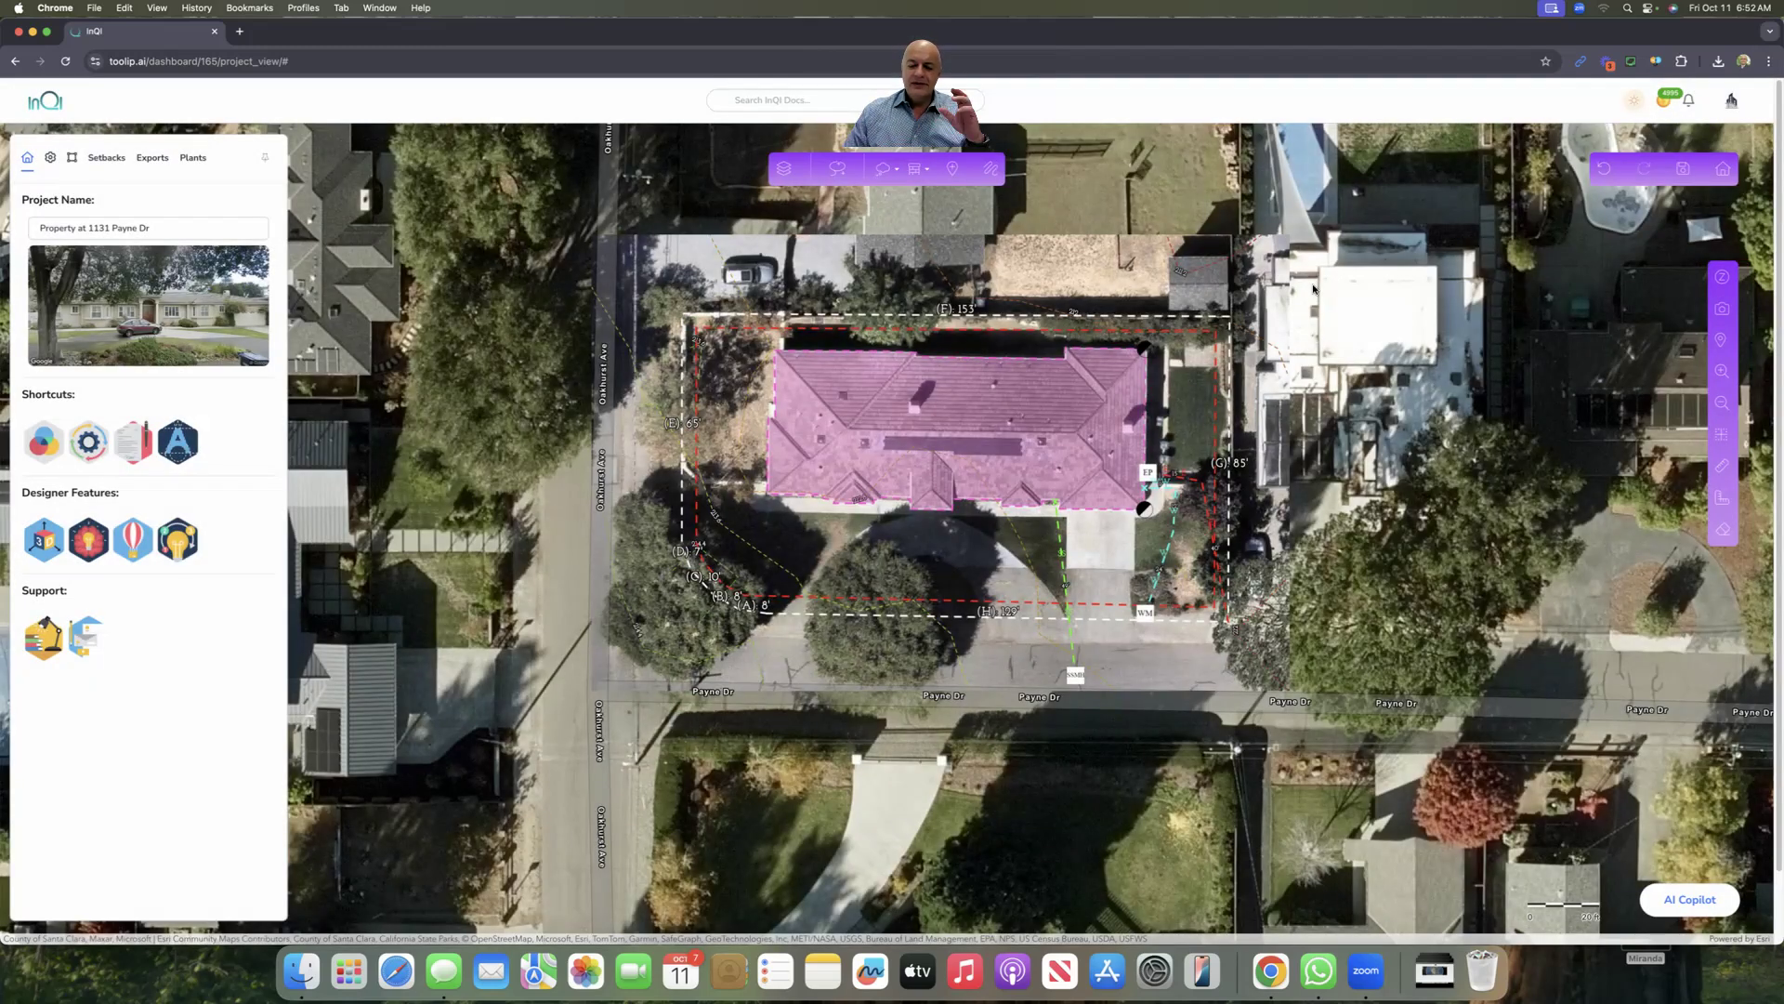
Step: Draw a roughly 16.58 × 28.75 ft deck outline (about 415.88 sq ft) along the house's right side
{"action": "left_click", "coordinate": [895, 169]}
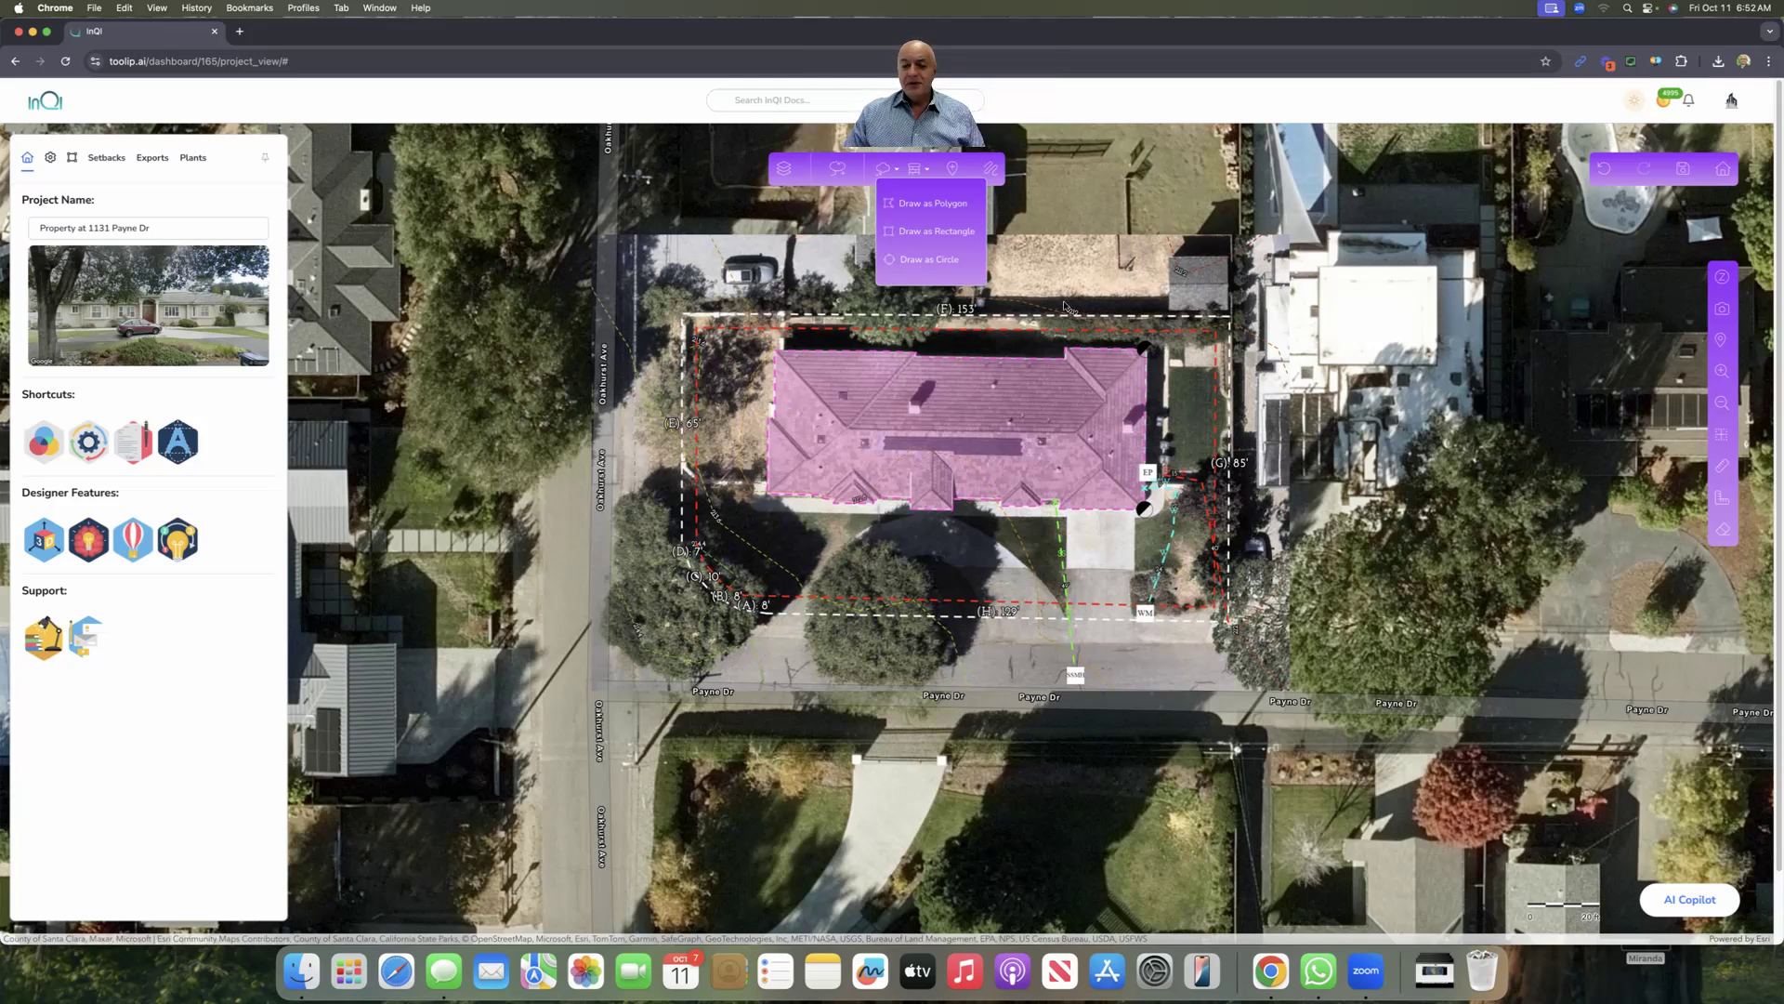
{"action": "left_click", "coordinate": [938, 228]}
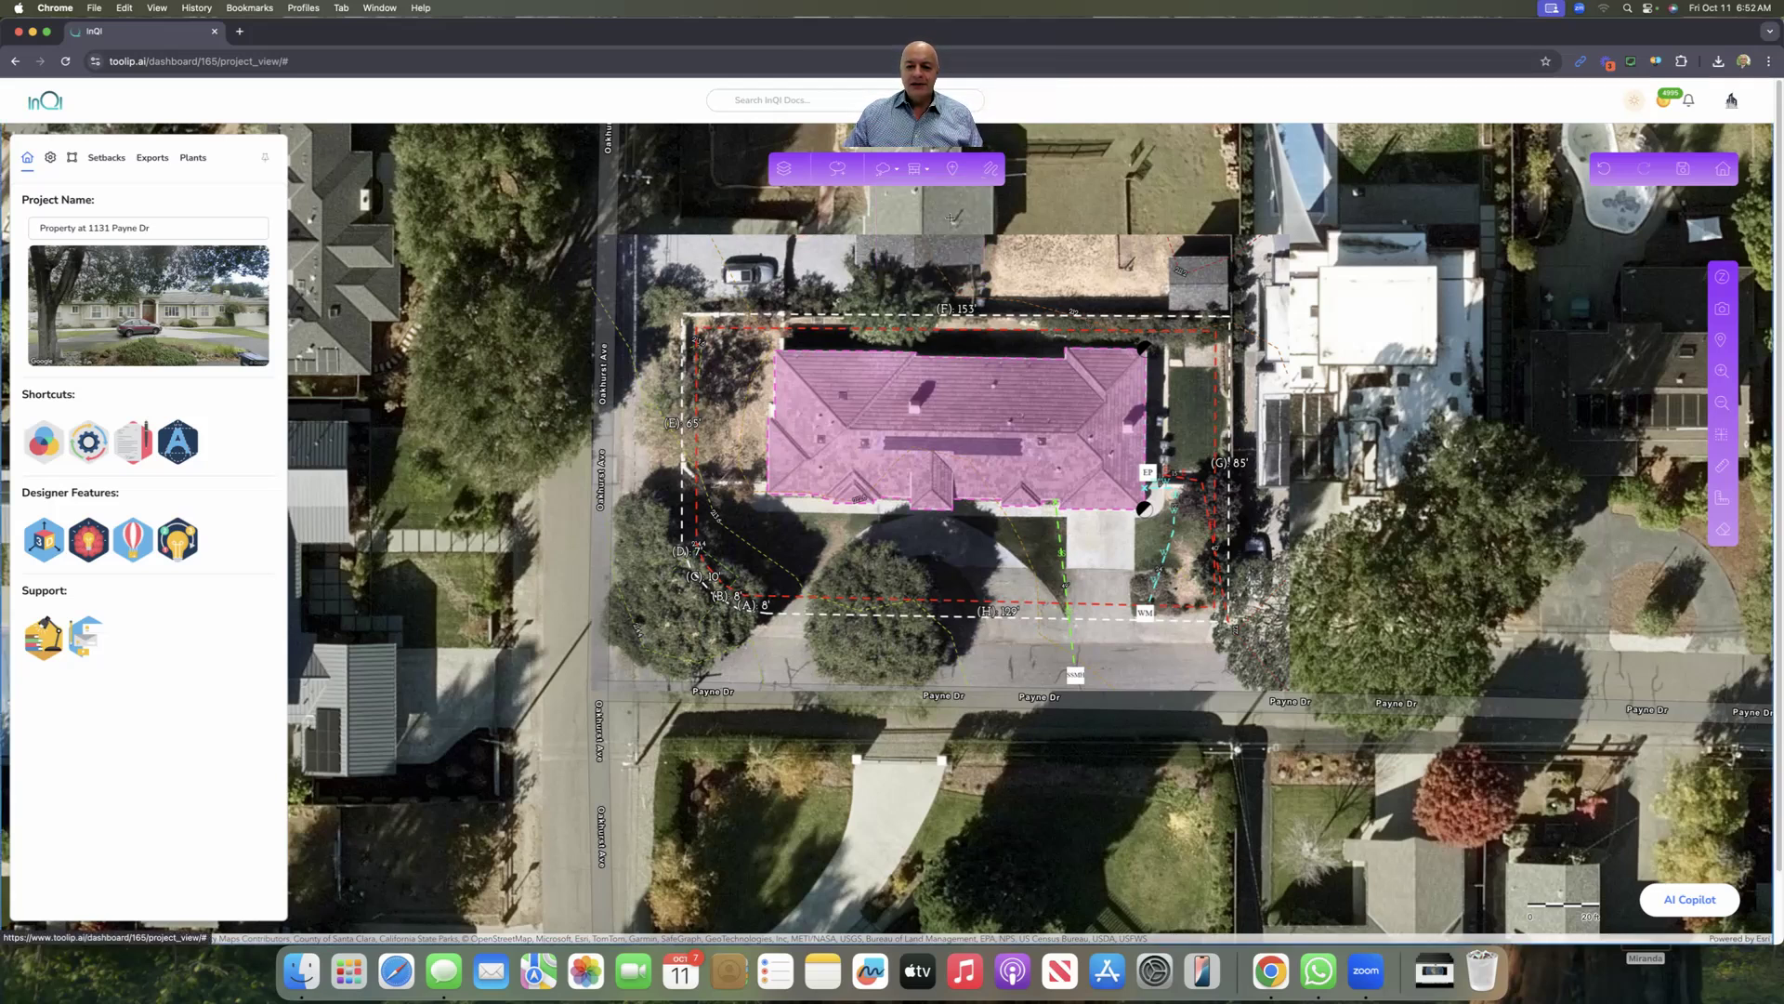
{"action": "left_click", "coordinate": [1168, 366]}
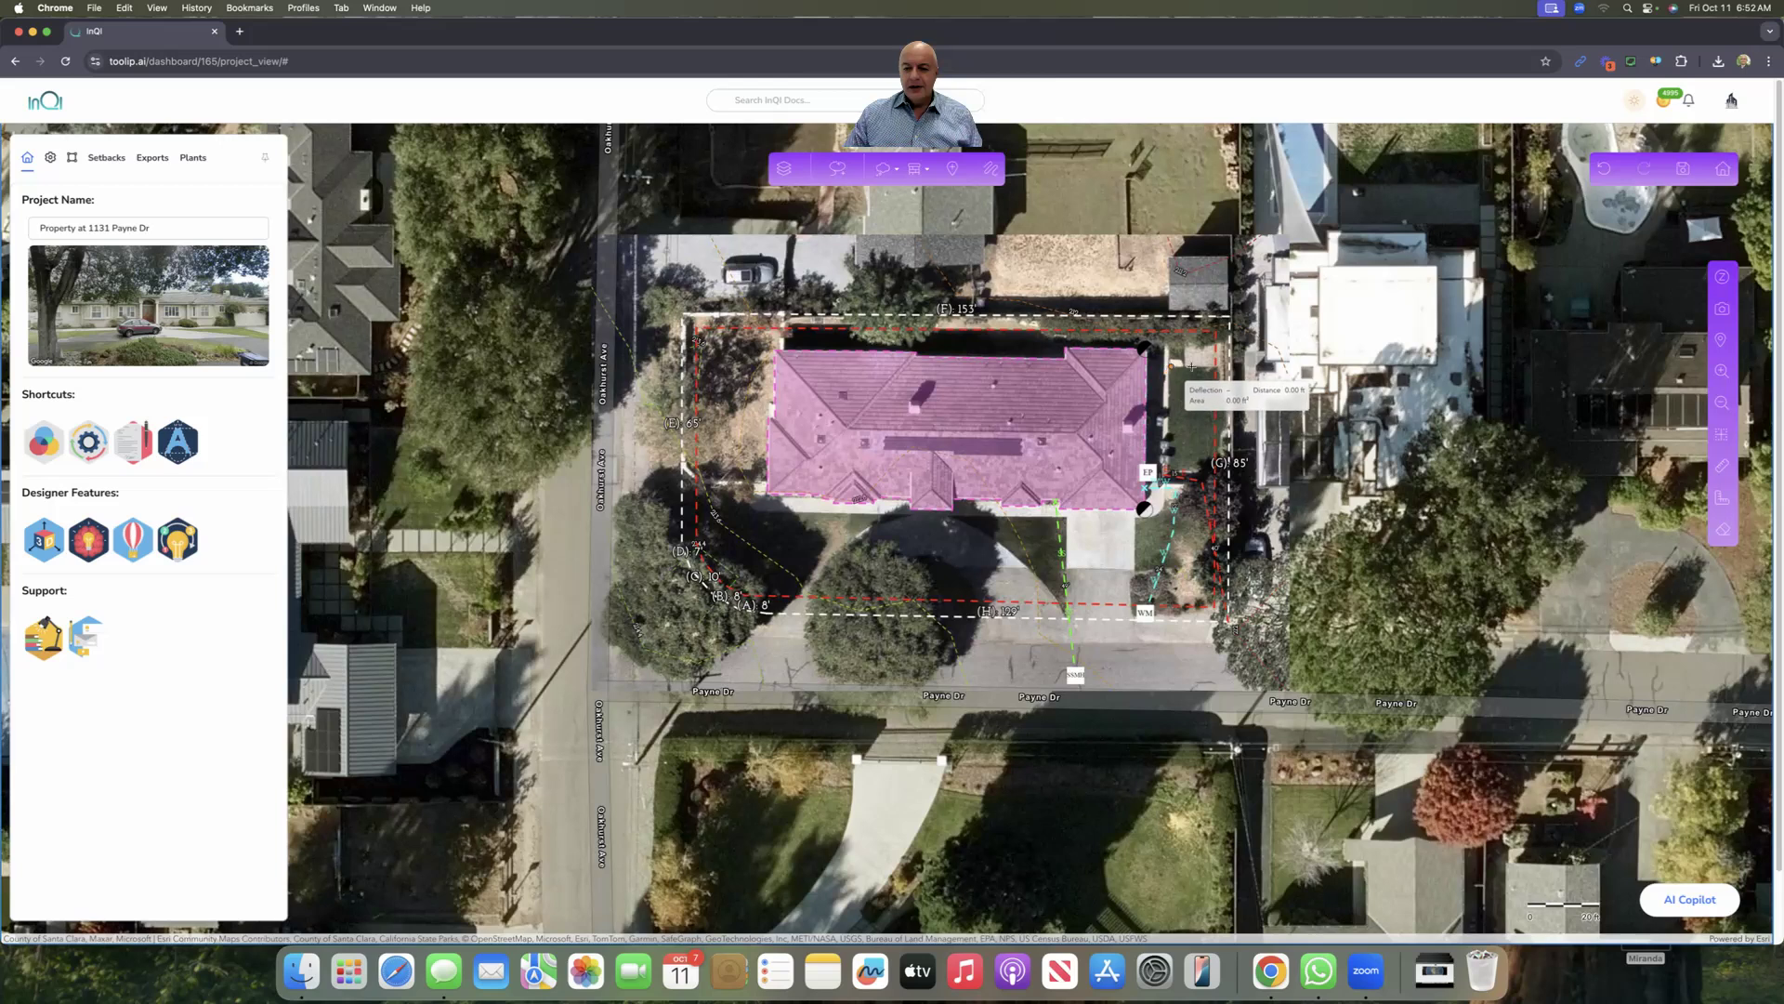
{"action": "left_click", "coordinate": [1216, 365]}
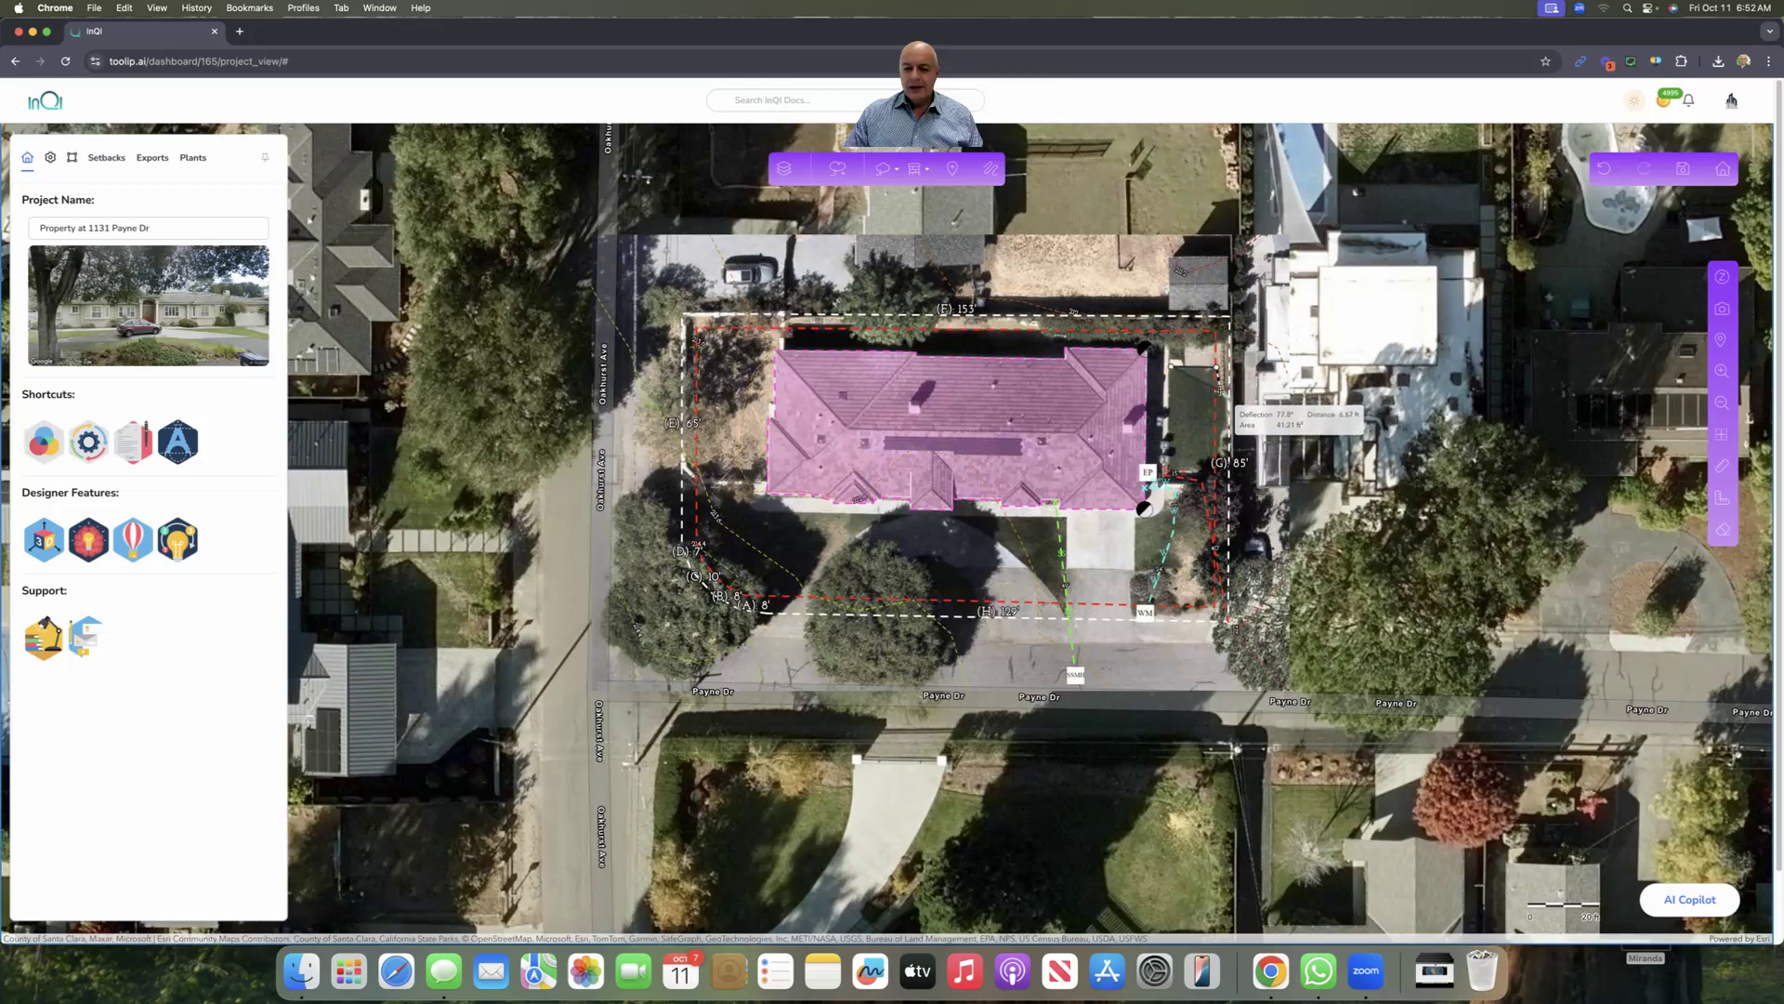
{"action": "left_click", "coordinate": [1219, 390]}
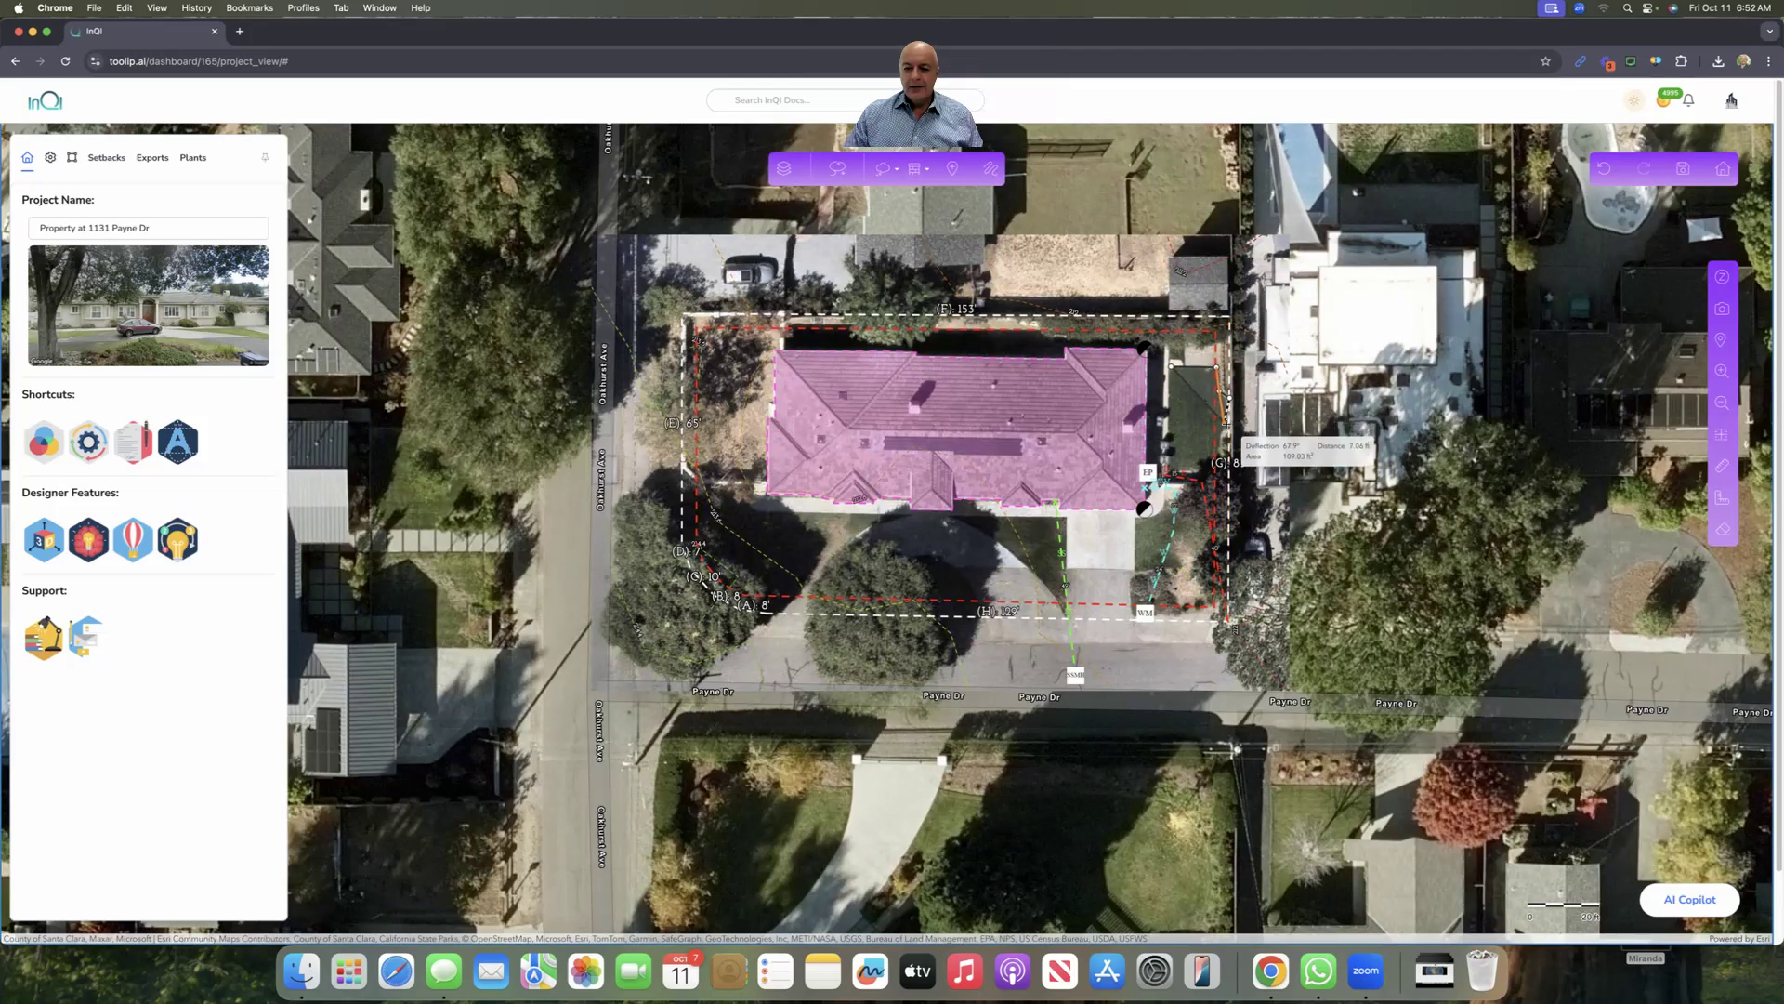
{"action": "left_click", "coordinate": [1229, 428]}
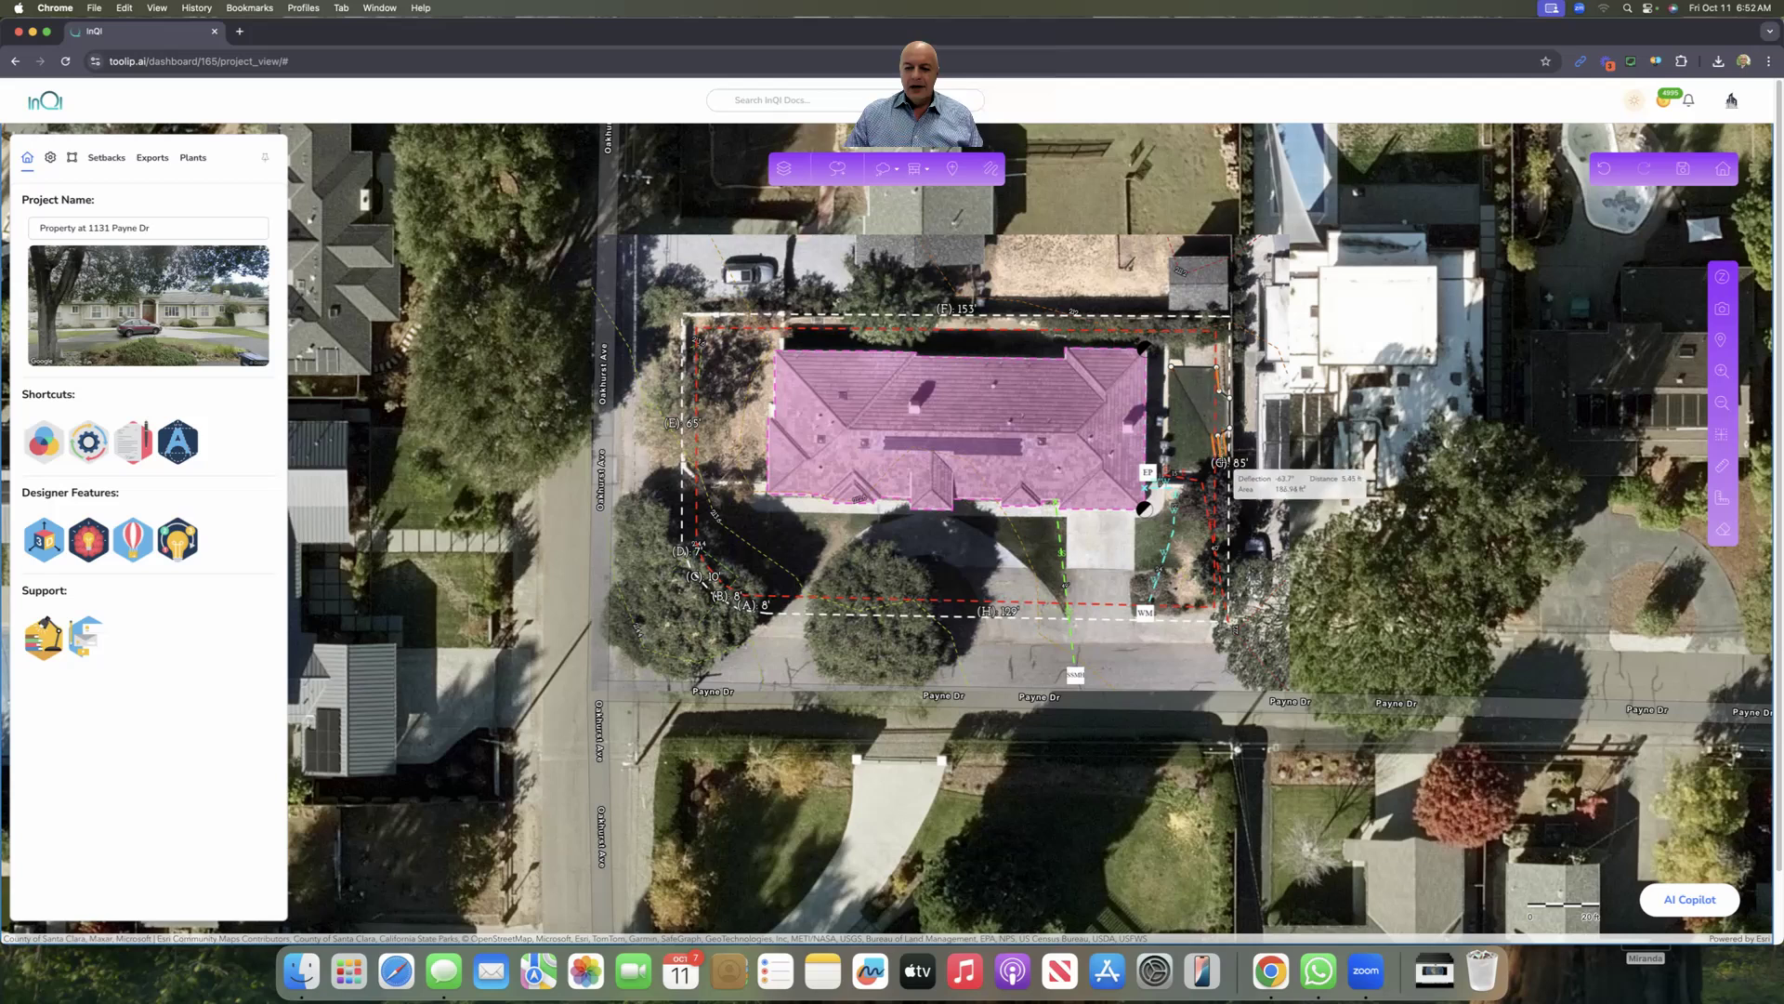
{"action": "left_click", "coordinate": [1218, 463]}
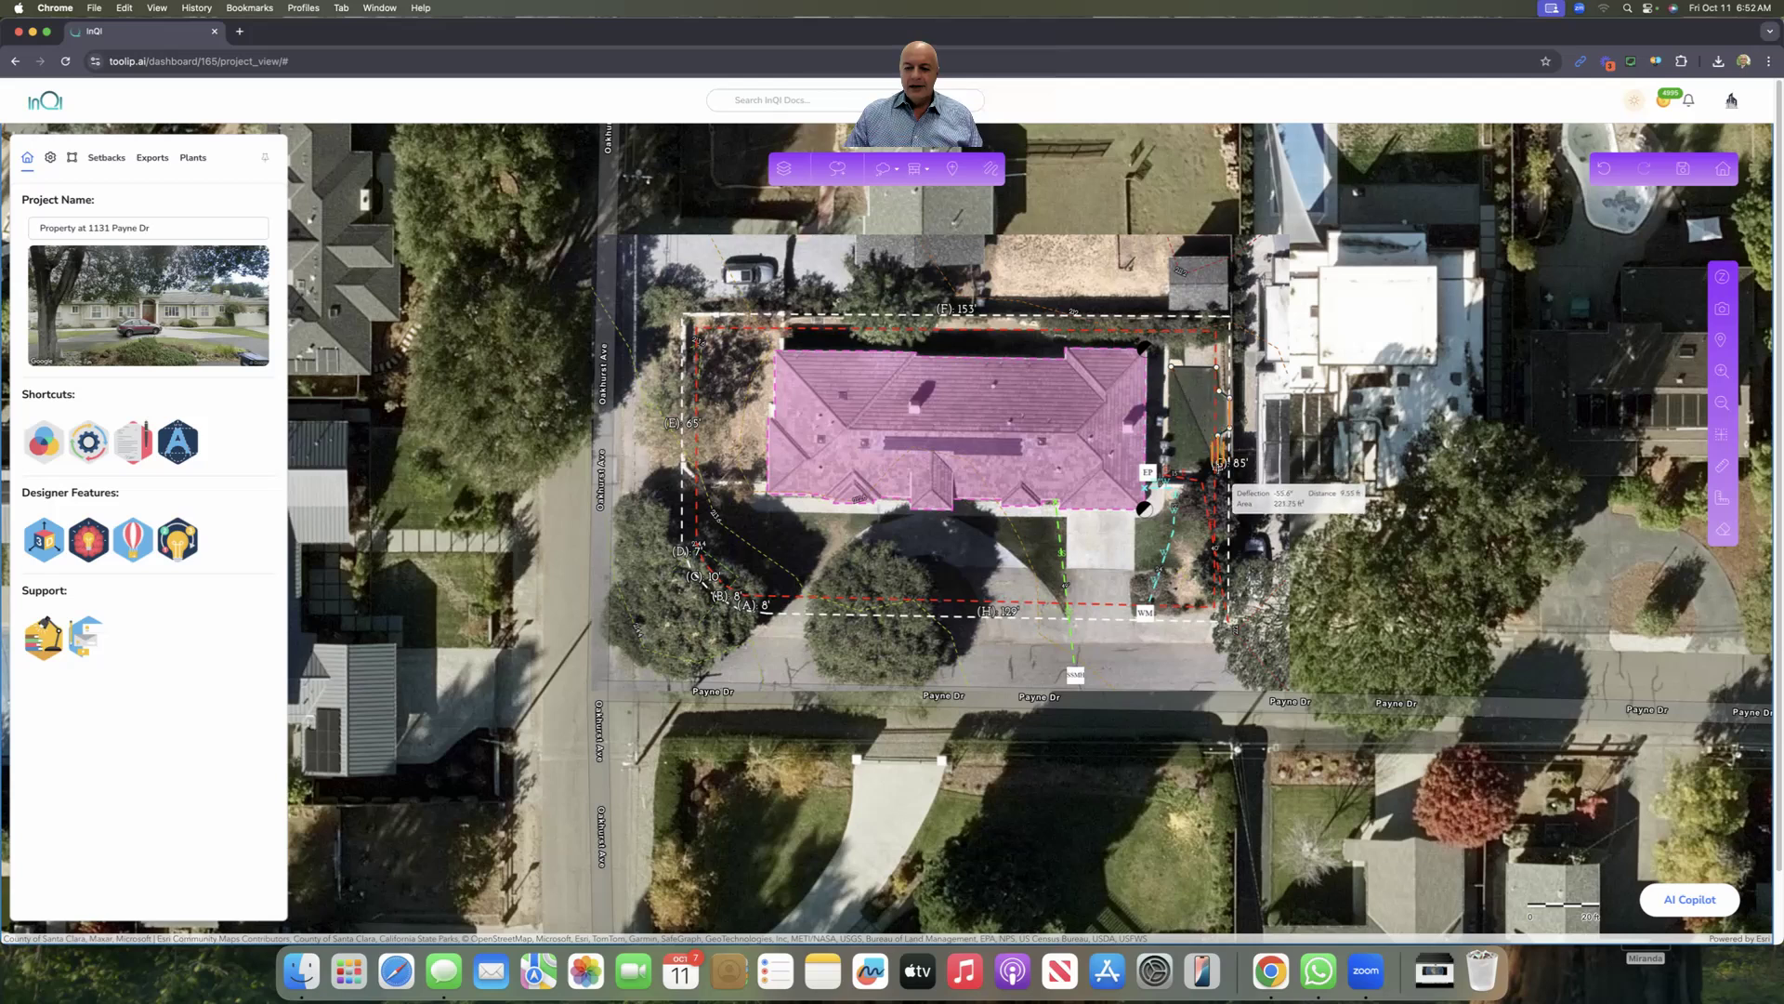
{"action": "left_click", "coordinate": [1169, 471]}
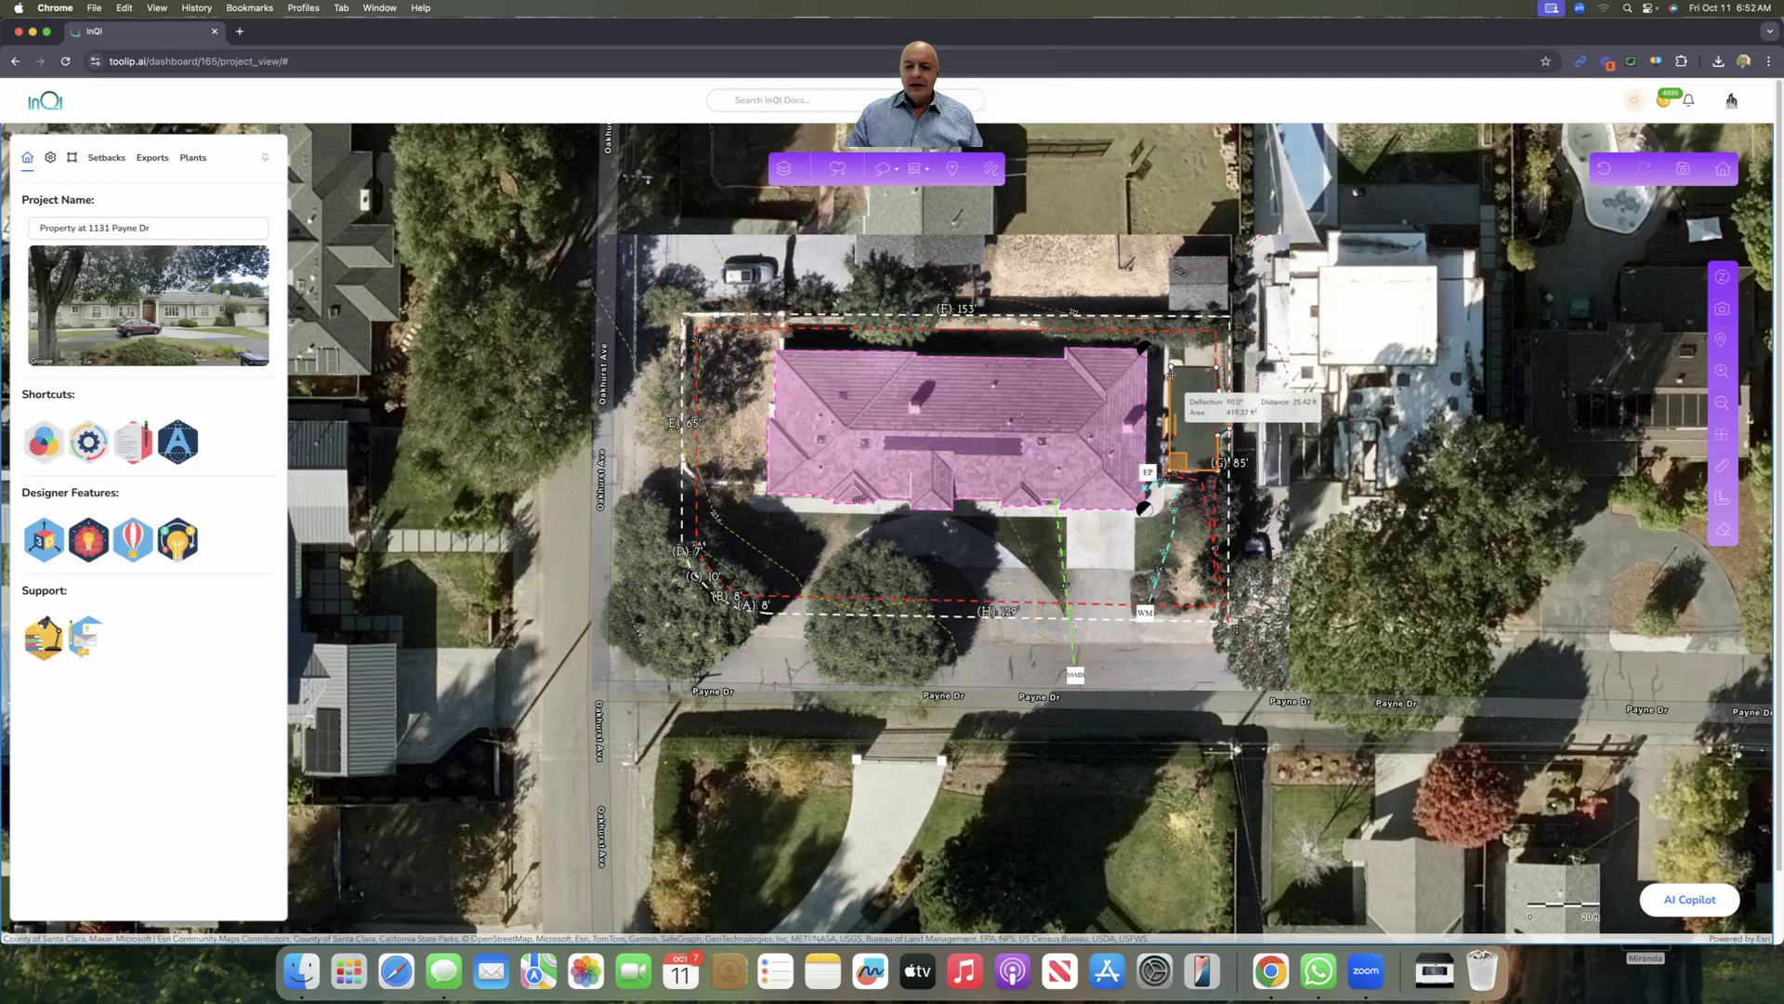
{"action": "left_click", "coordinate": [1173, 366]}
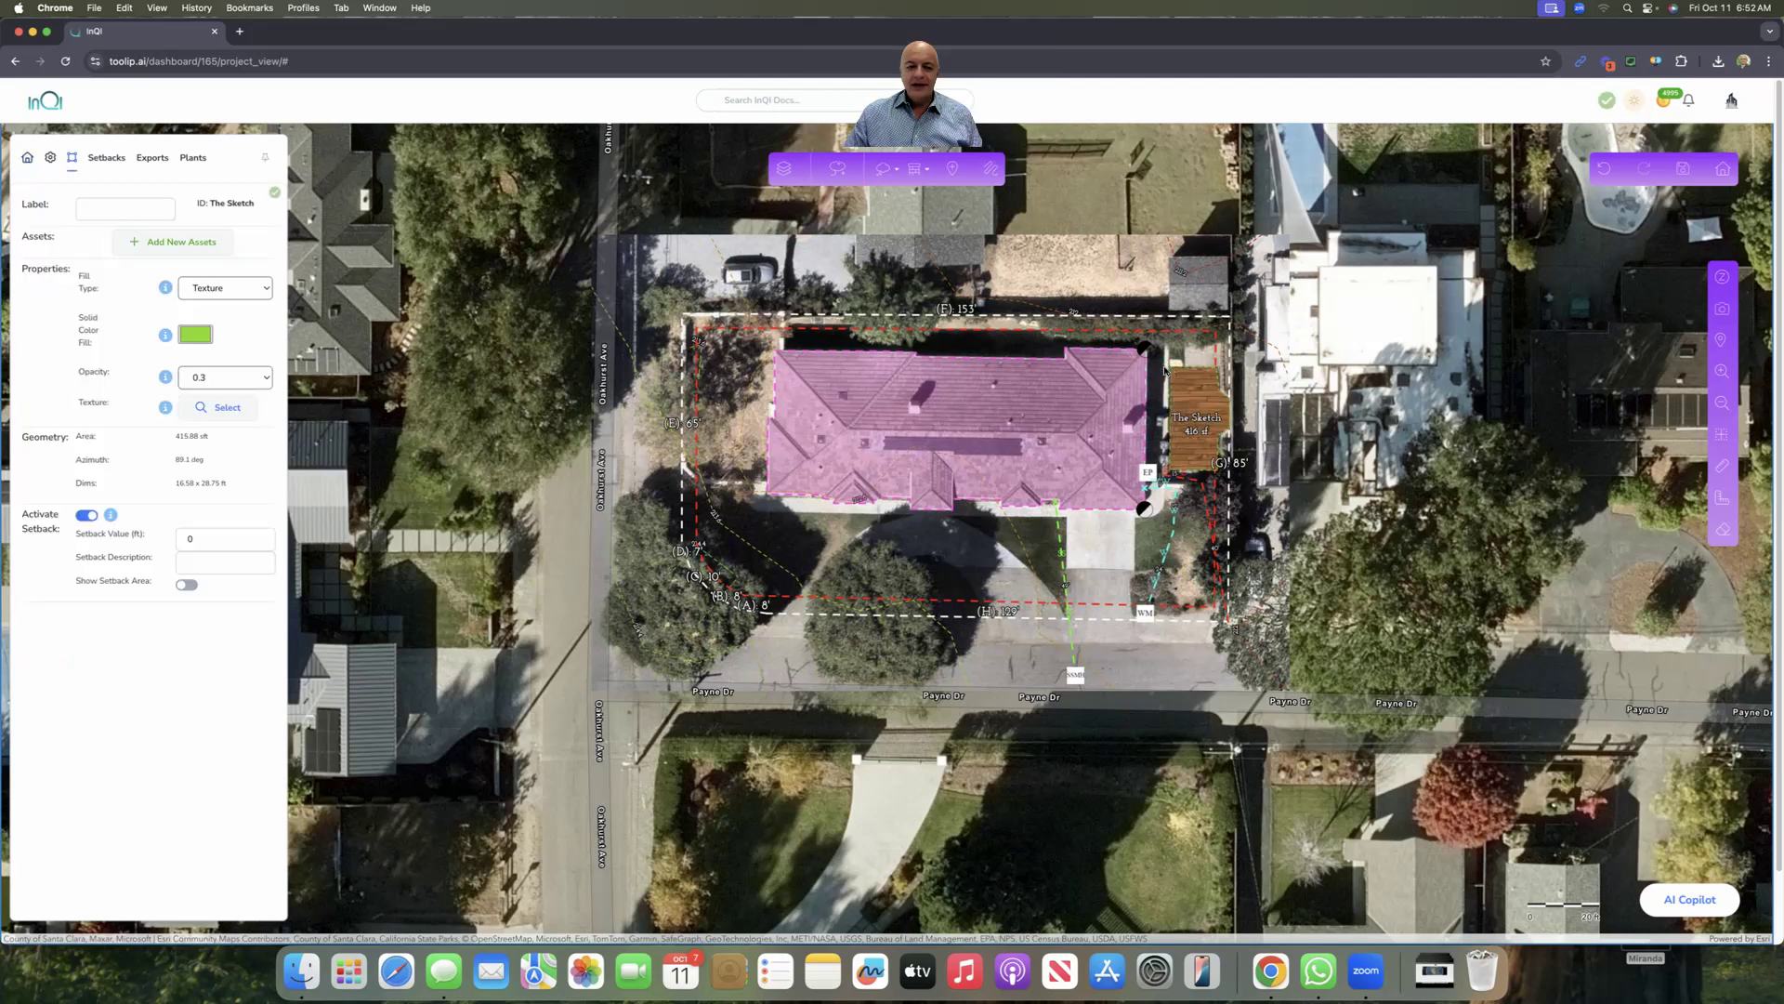
Step: Fill the deck shape with a brown wood texture from the Decking textures
{"action": "left_click", "coordinate": [1194, 414]}
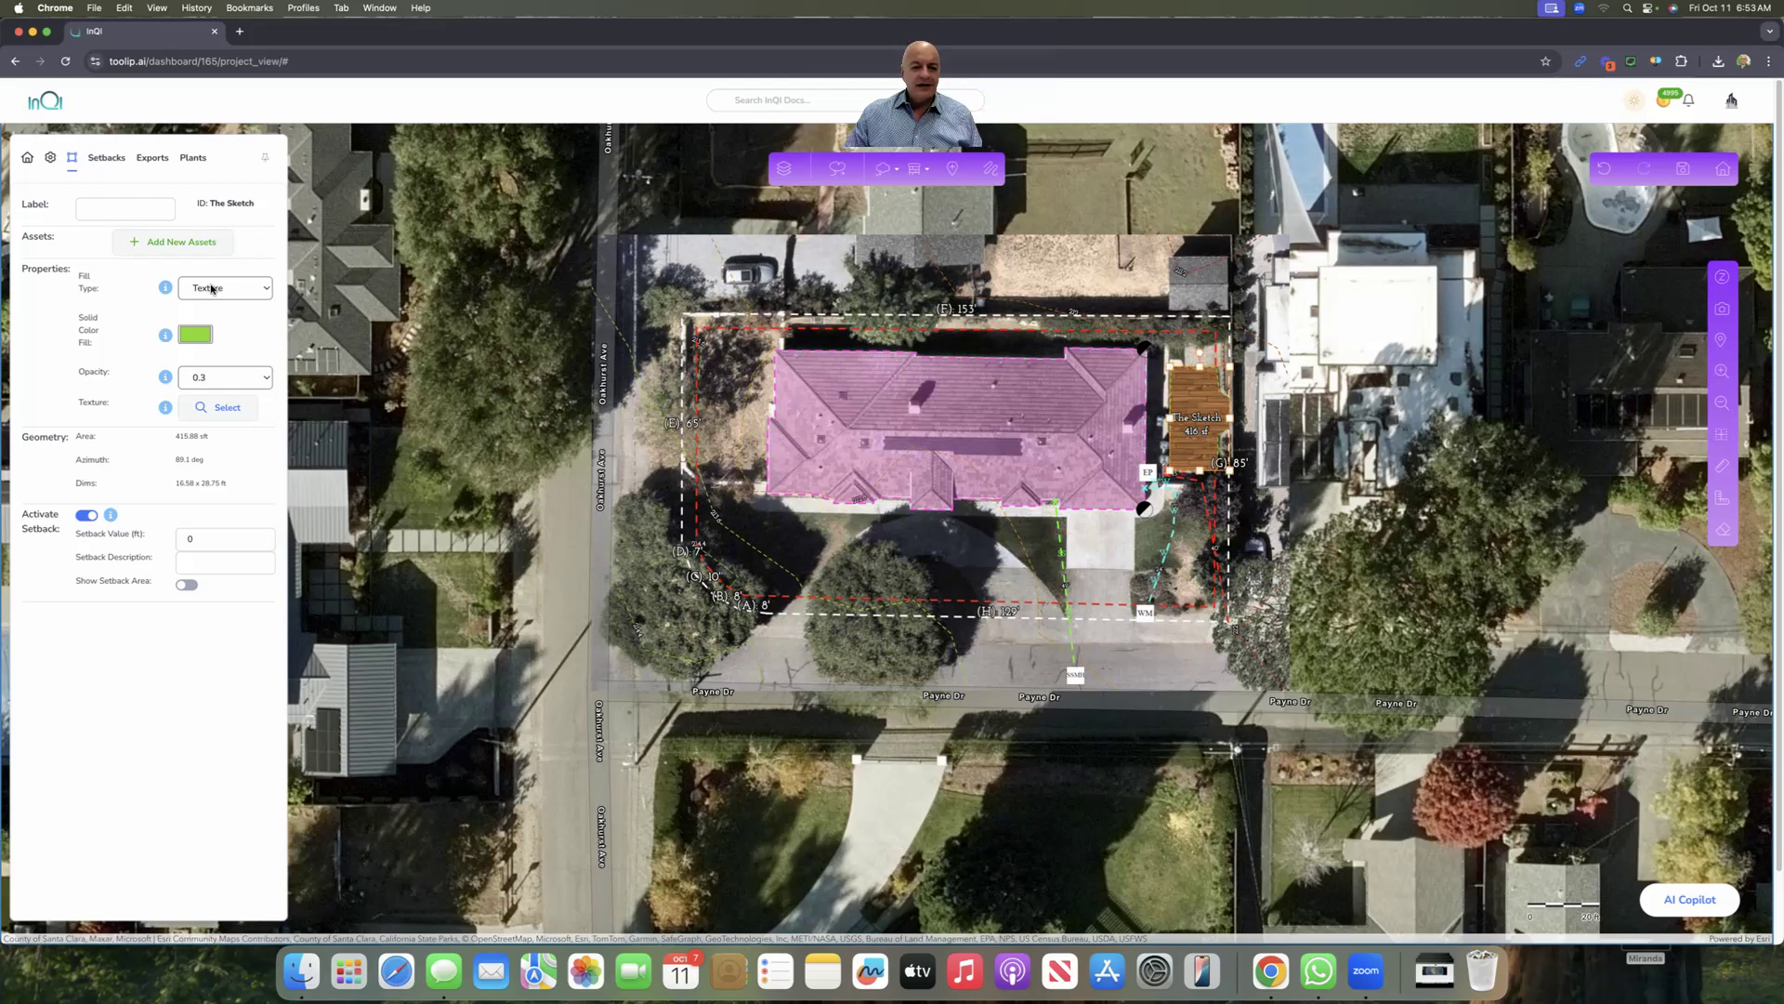
{"action": "left_click", "coordinate": [248, 289]}
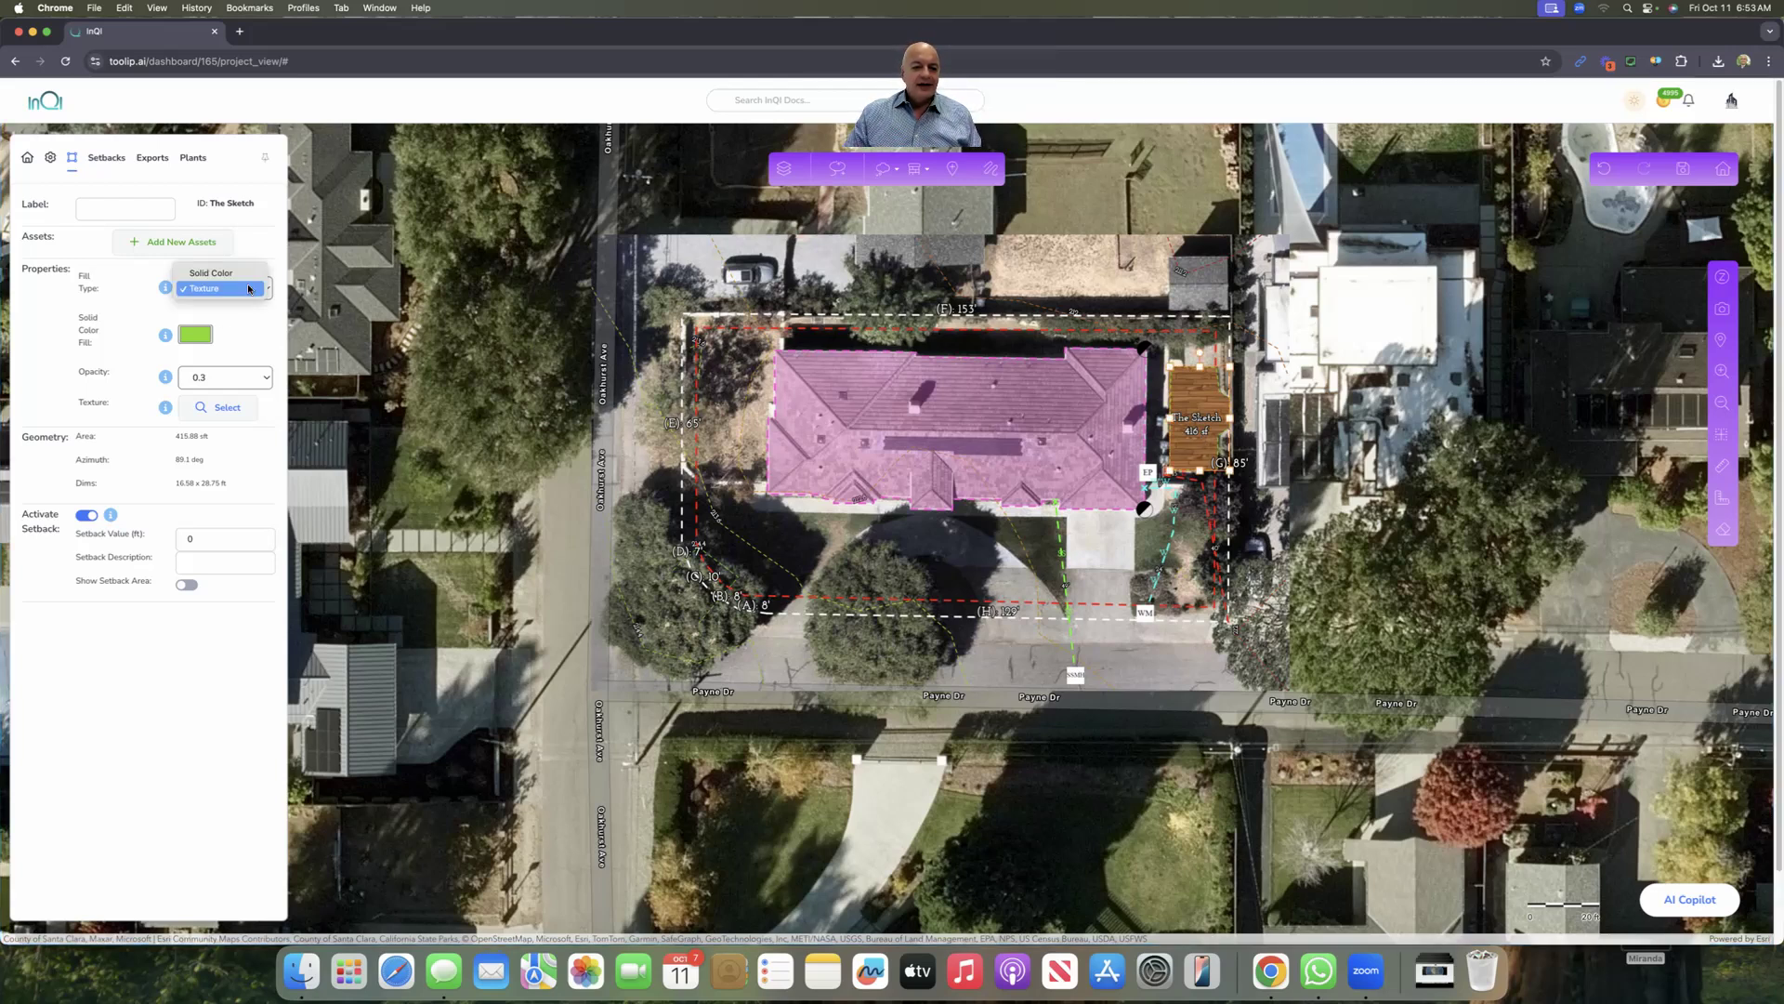
{"action": "left_click", "coordinate": [237, 288]}
{"action": "left_click", "coordinate": [221, 409]}
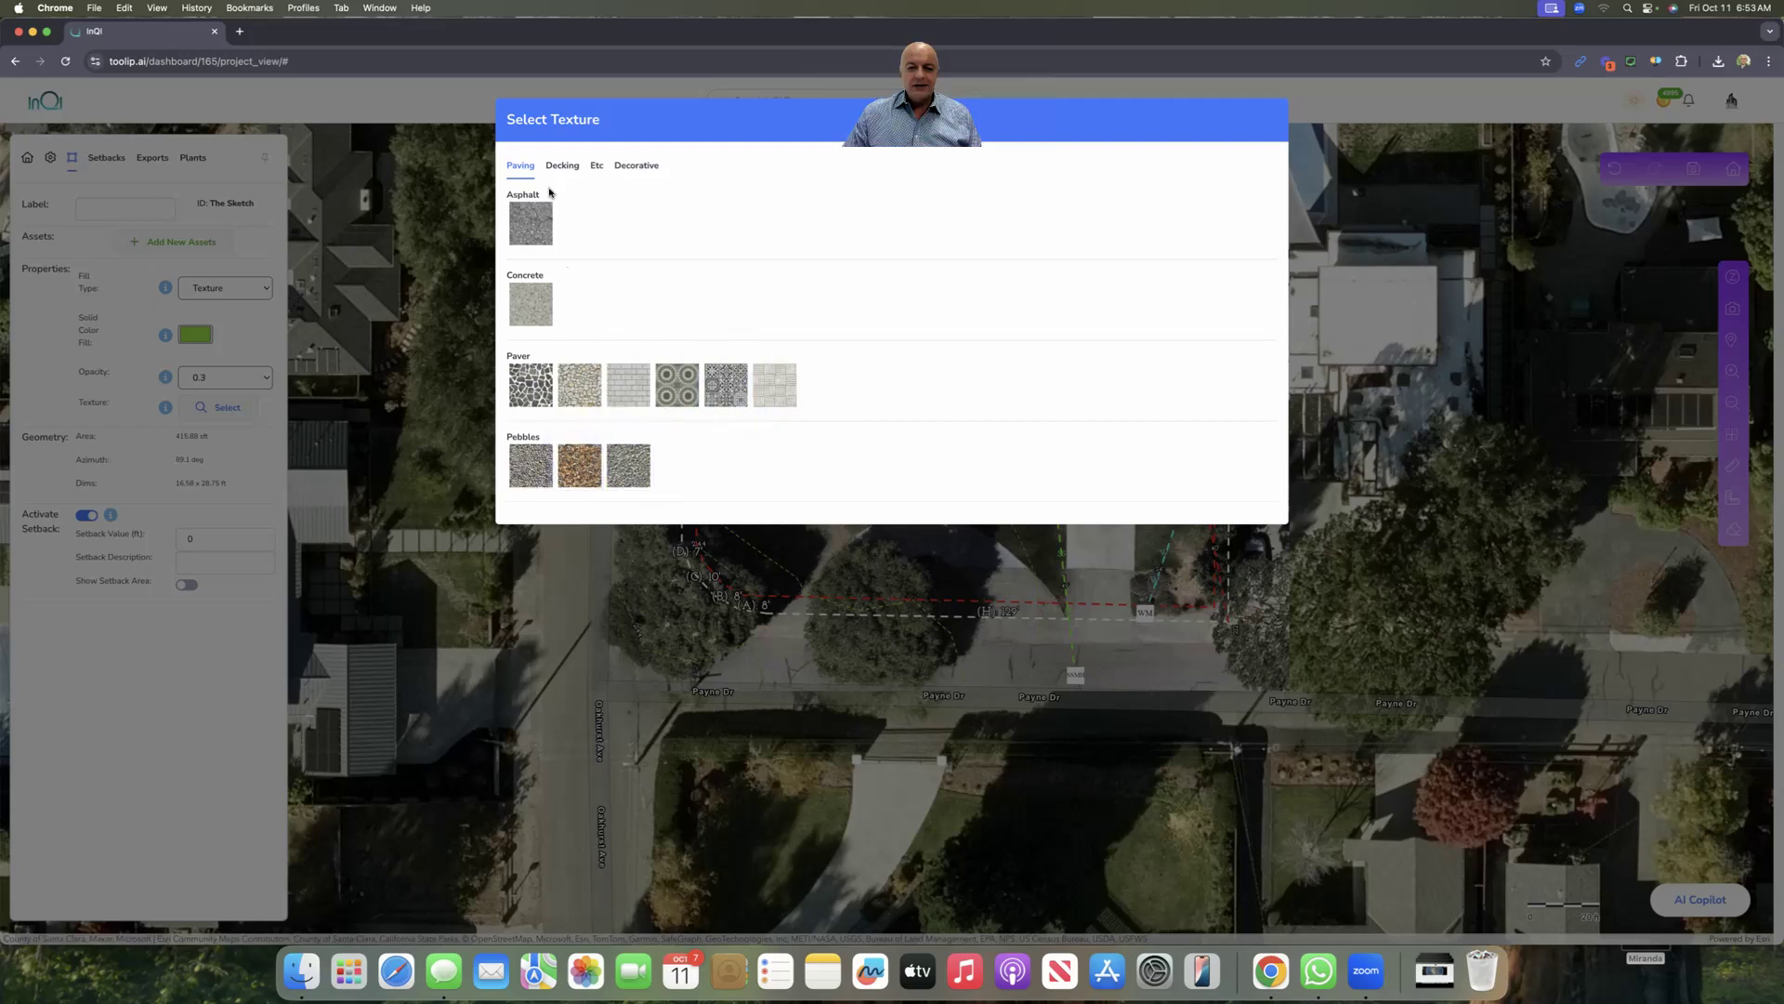
{"action": "left_click", "coordinate": [559, 167]}
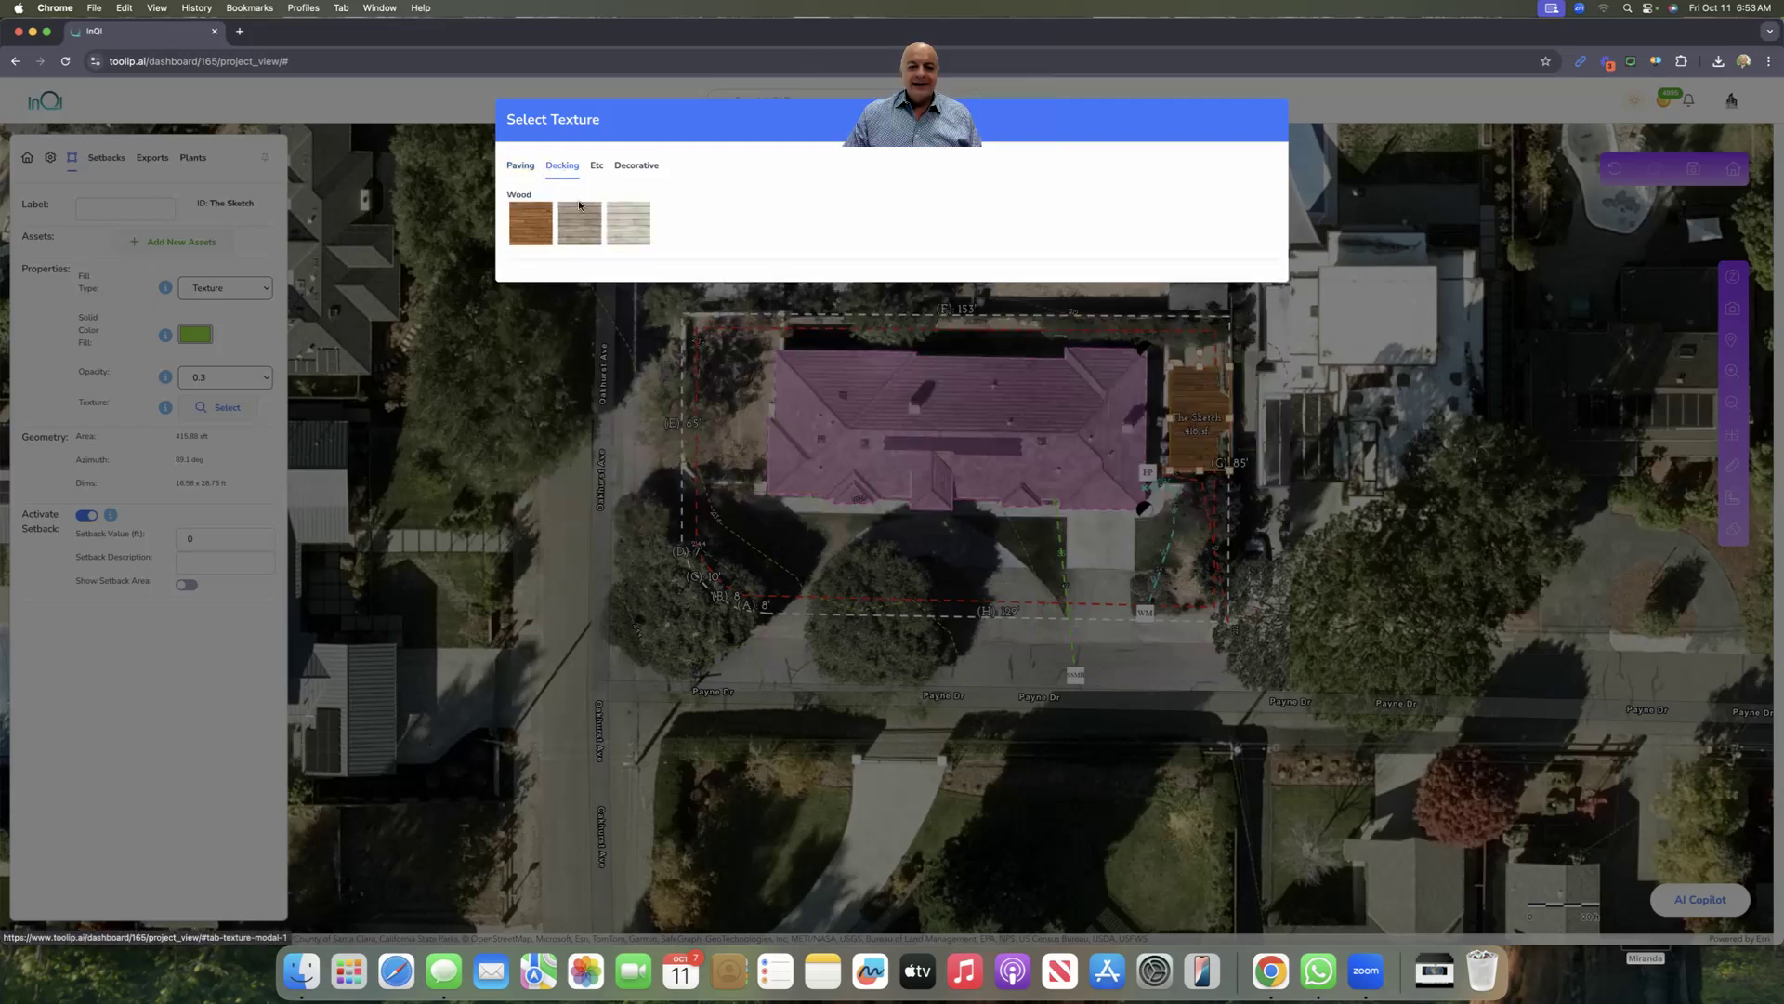
{"action": "left_click", "coordinate": [630, 224]}
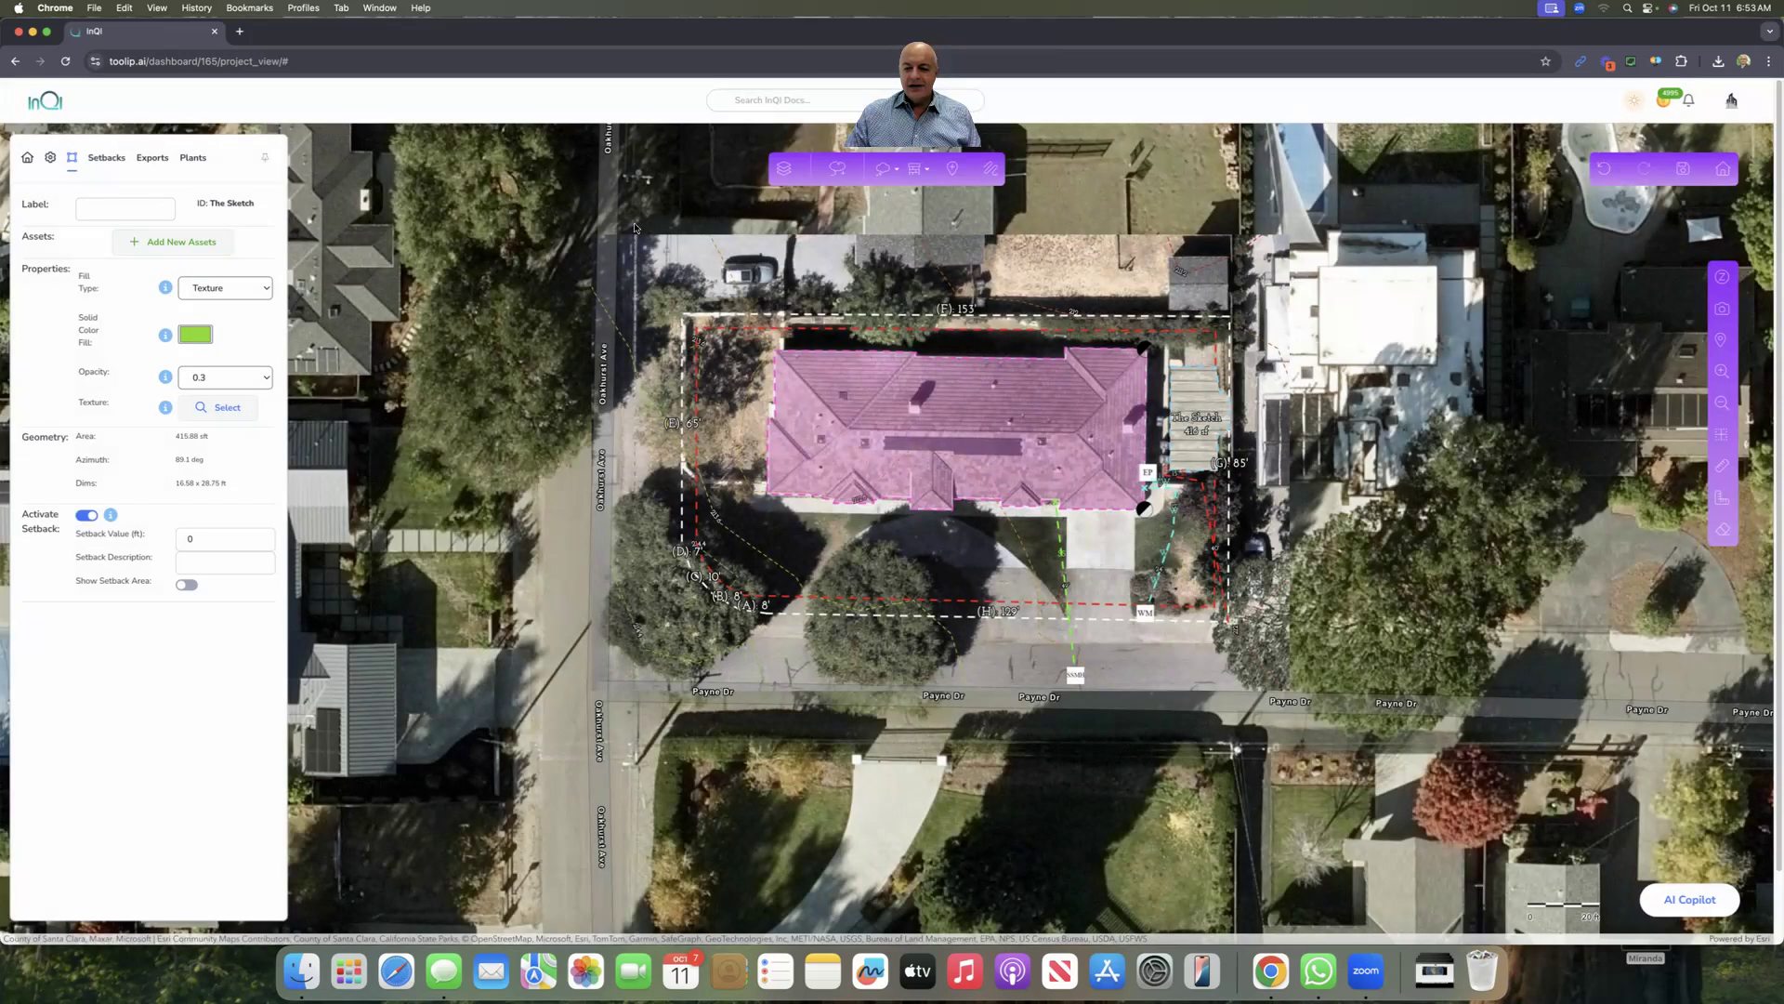
{"action": "left_click", "coordinate": [1194, 408]}
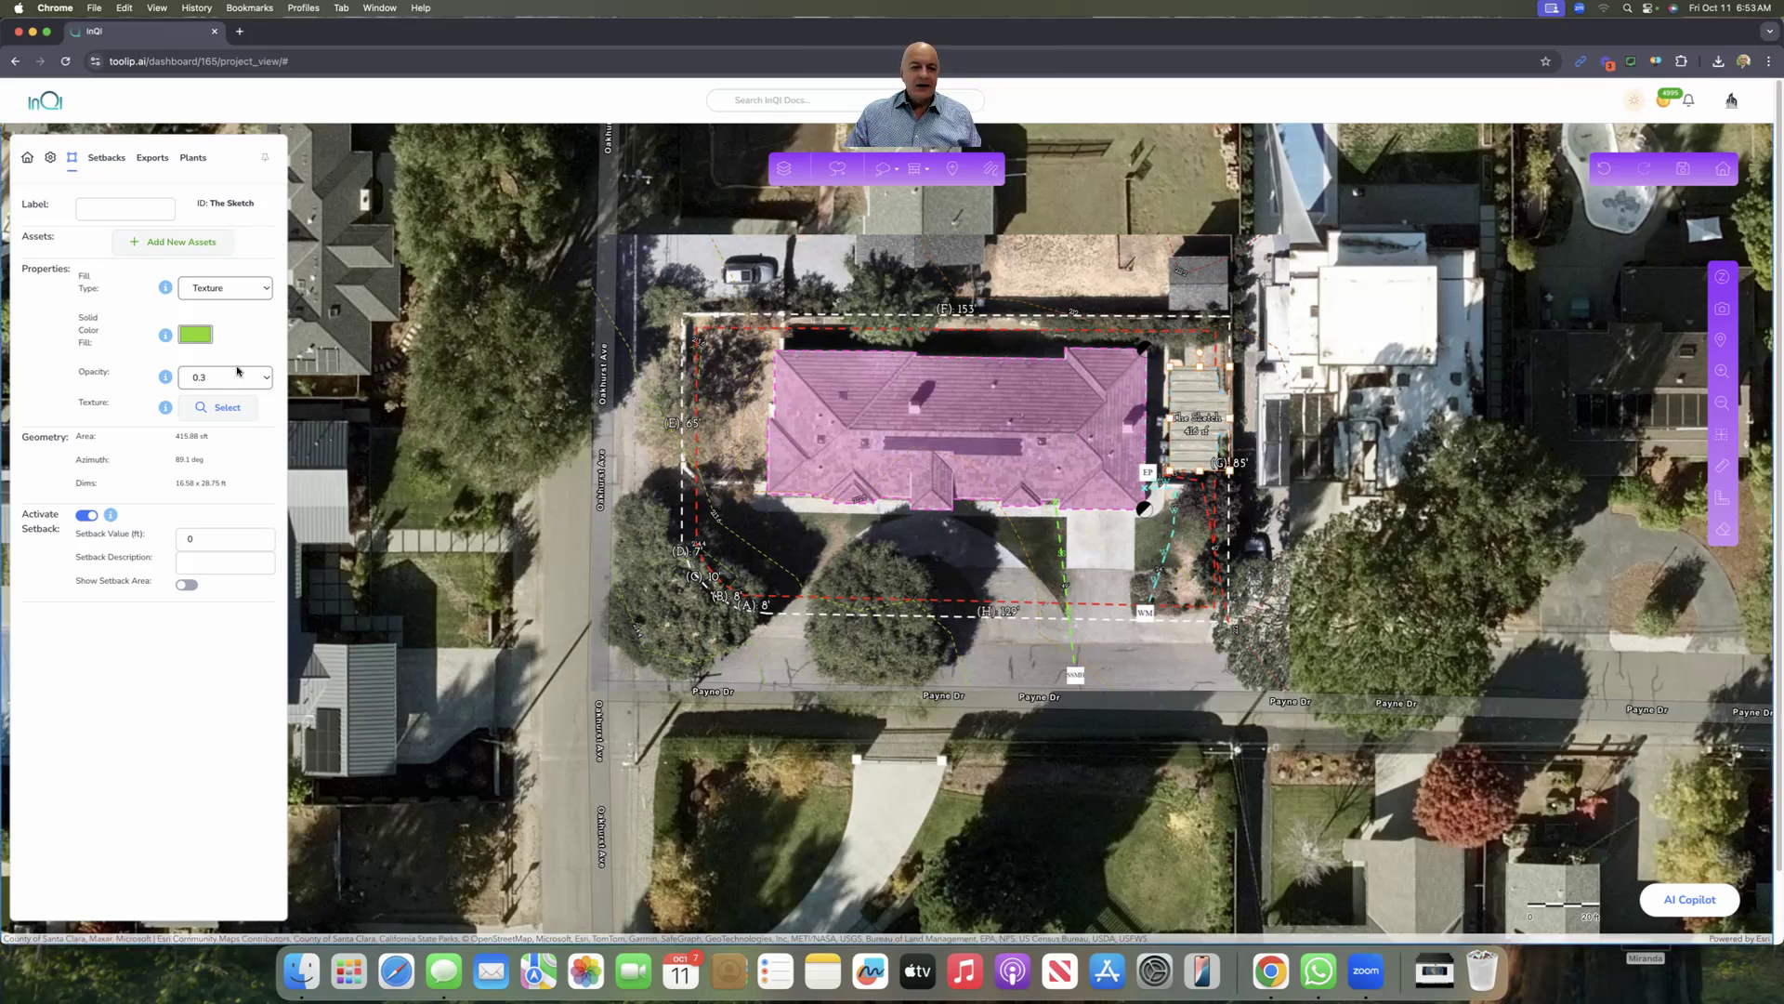
{"action": "left_click", "coordinate": [221, 407]}
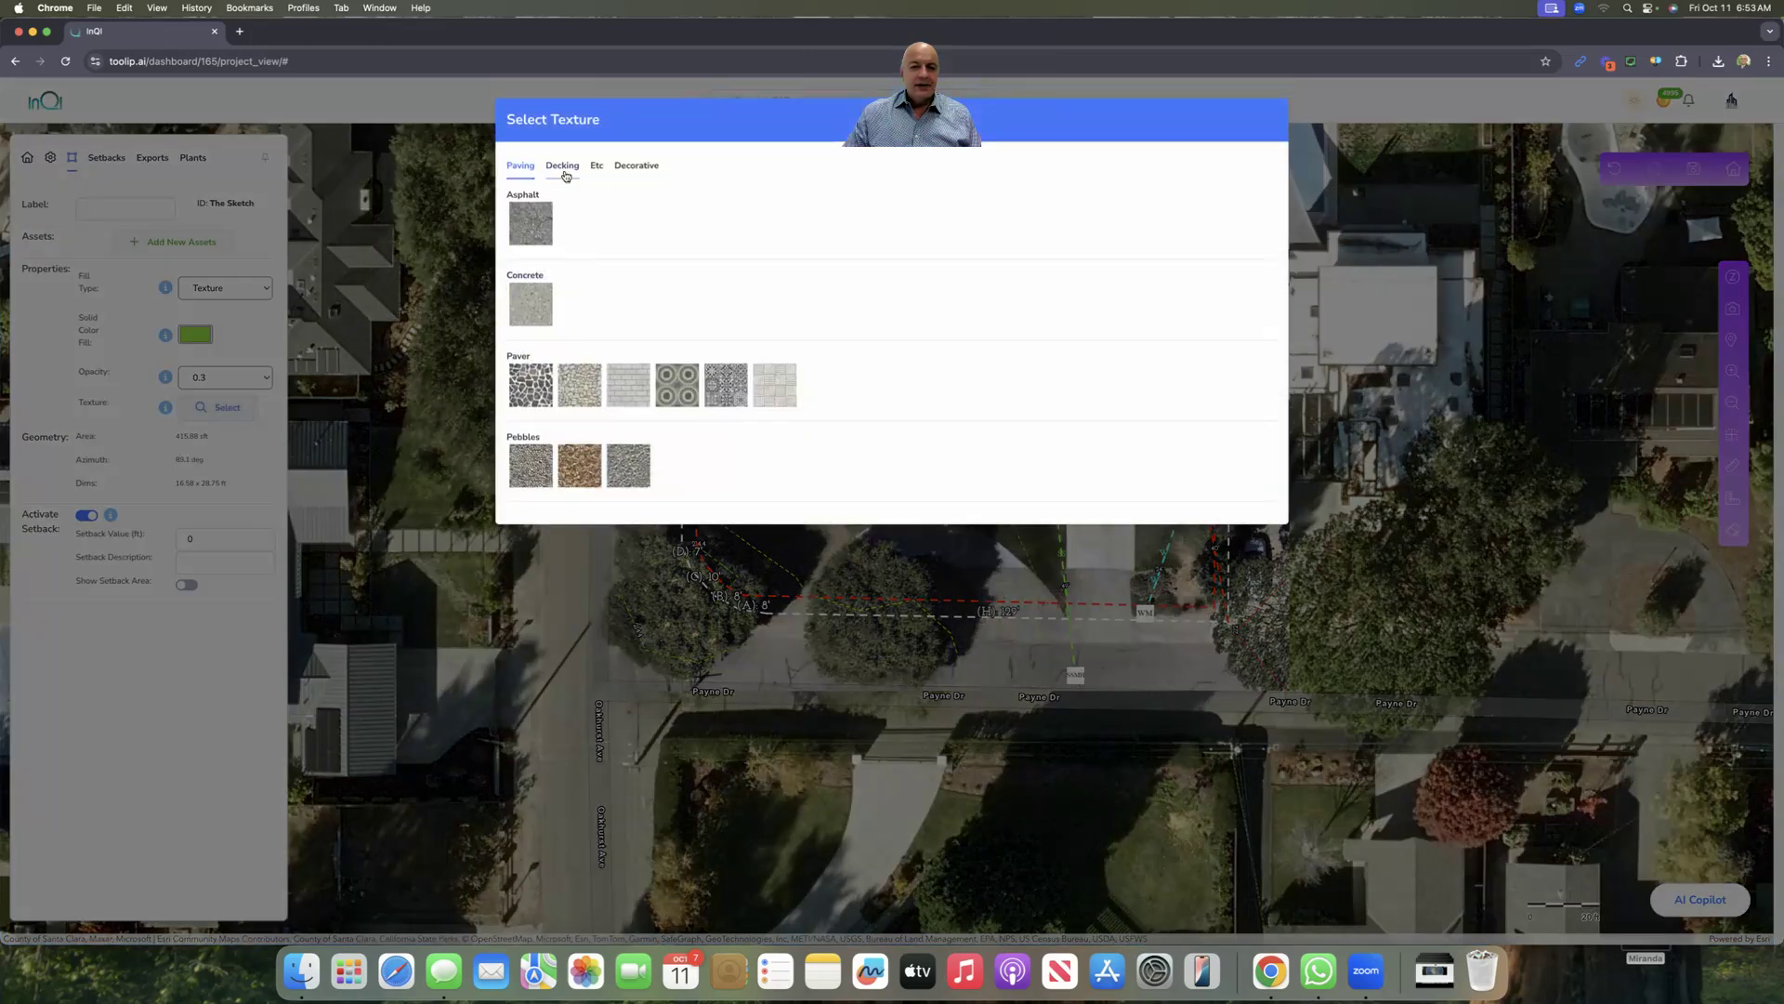
{"action": "left_click", "coordinate": [562, 168]}
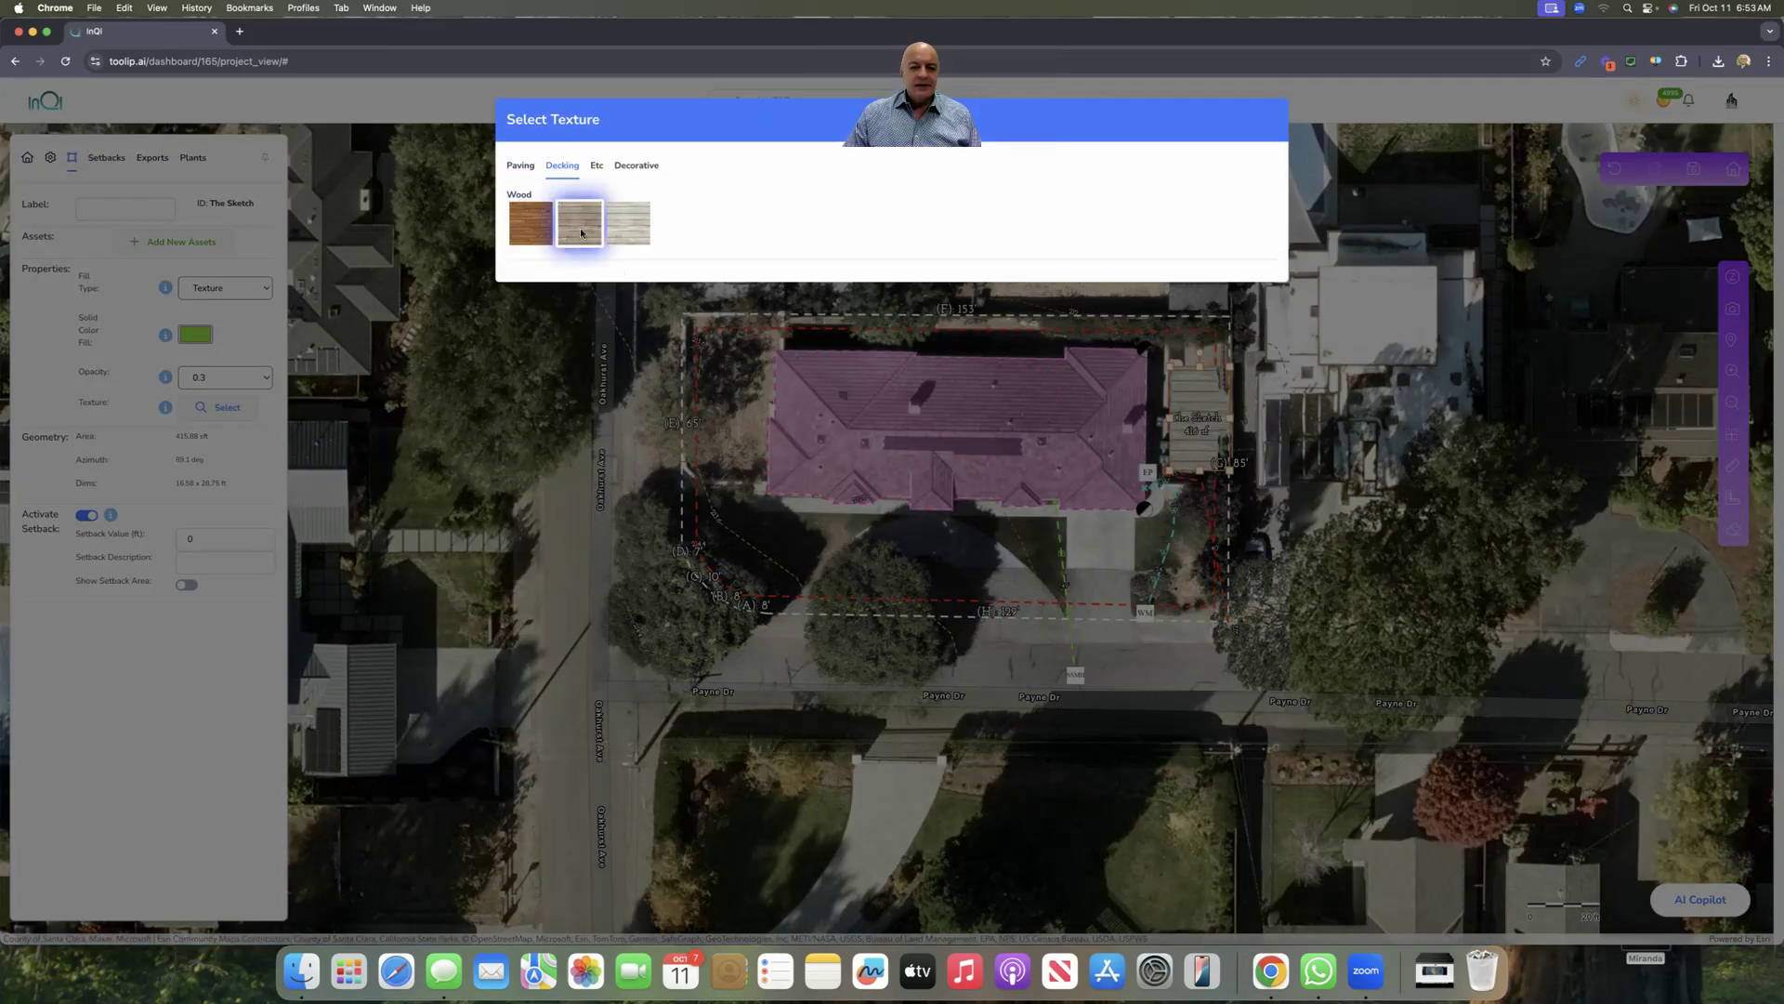
{"action": "left_click", "coordinate": [535, 223]}
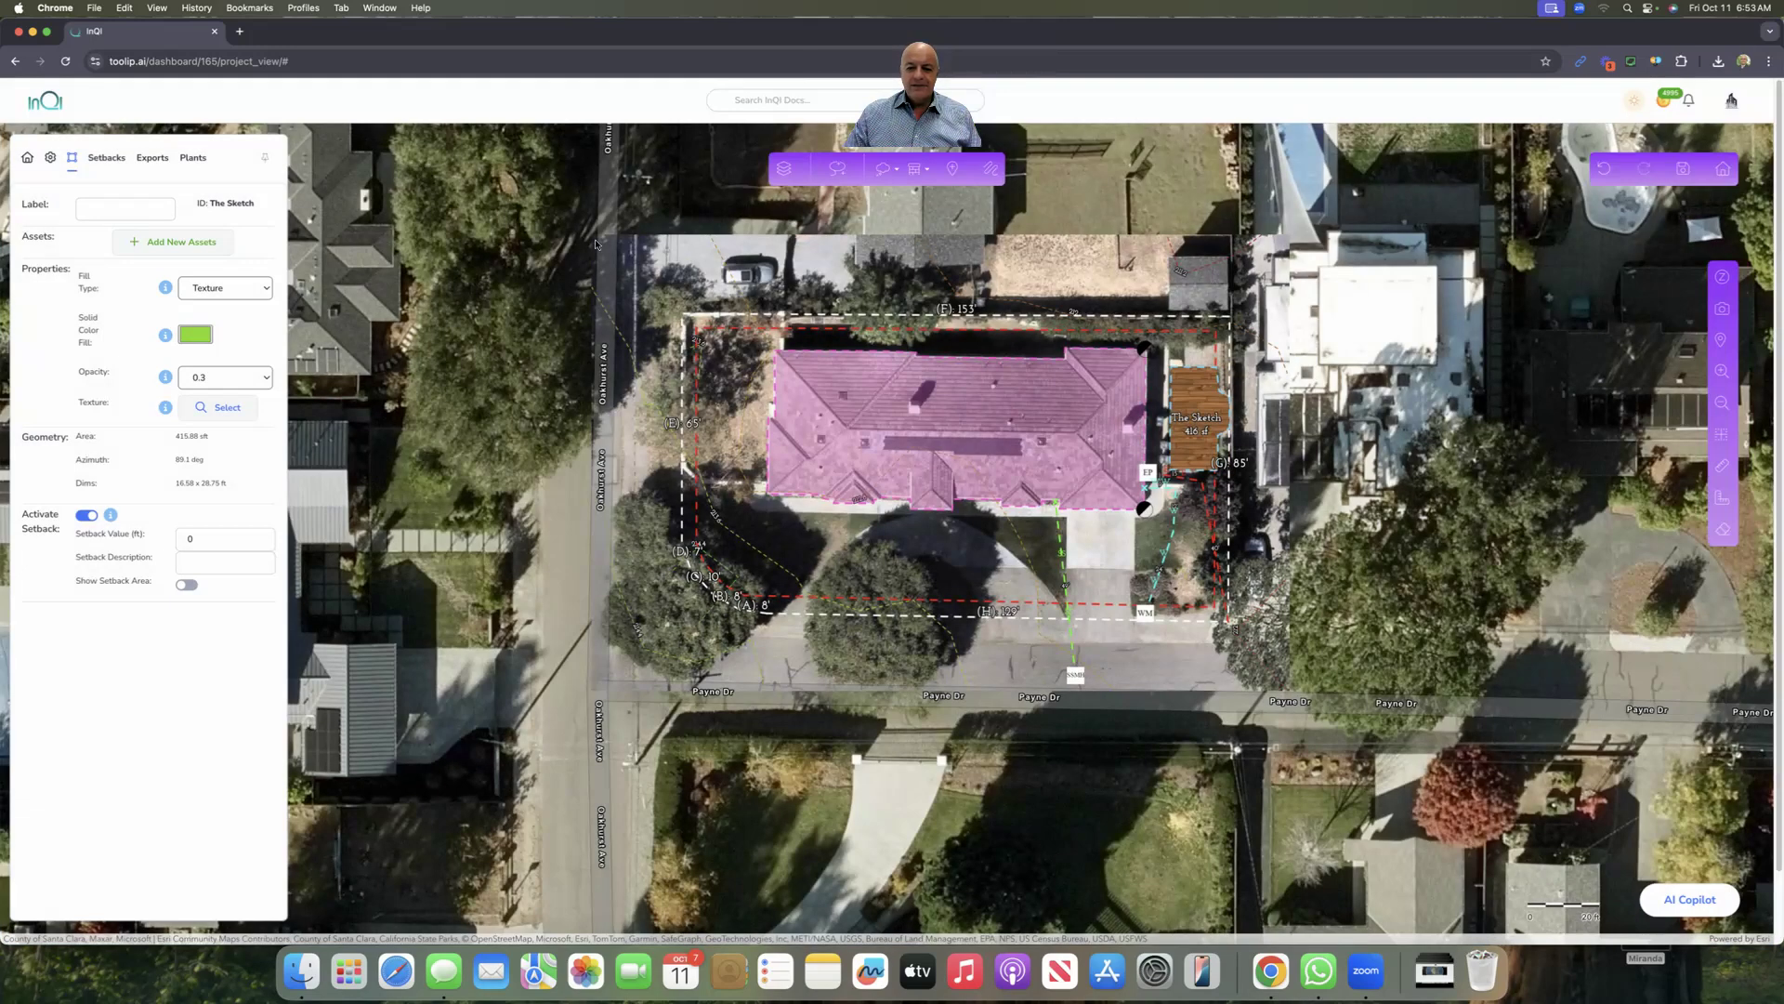
Step: Label the deck shape 'New Deck'
{"action": "left_click", "coordinate": [151, 204]}
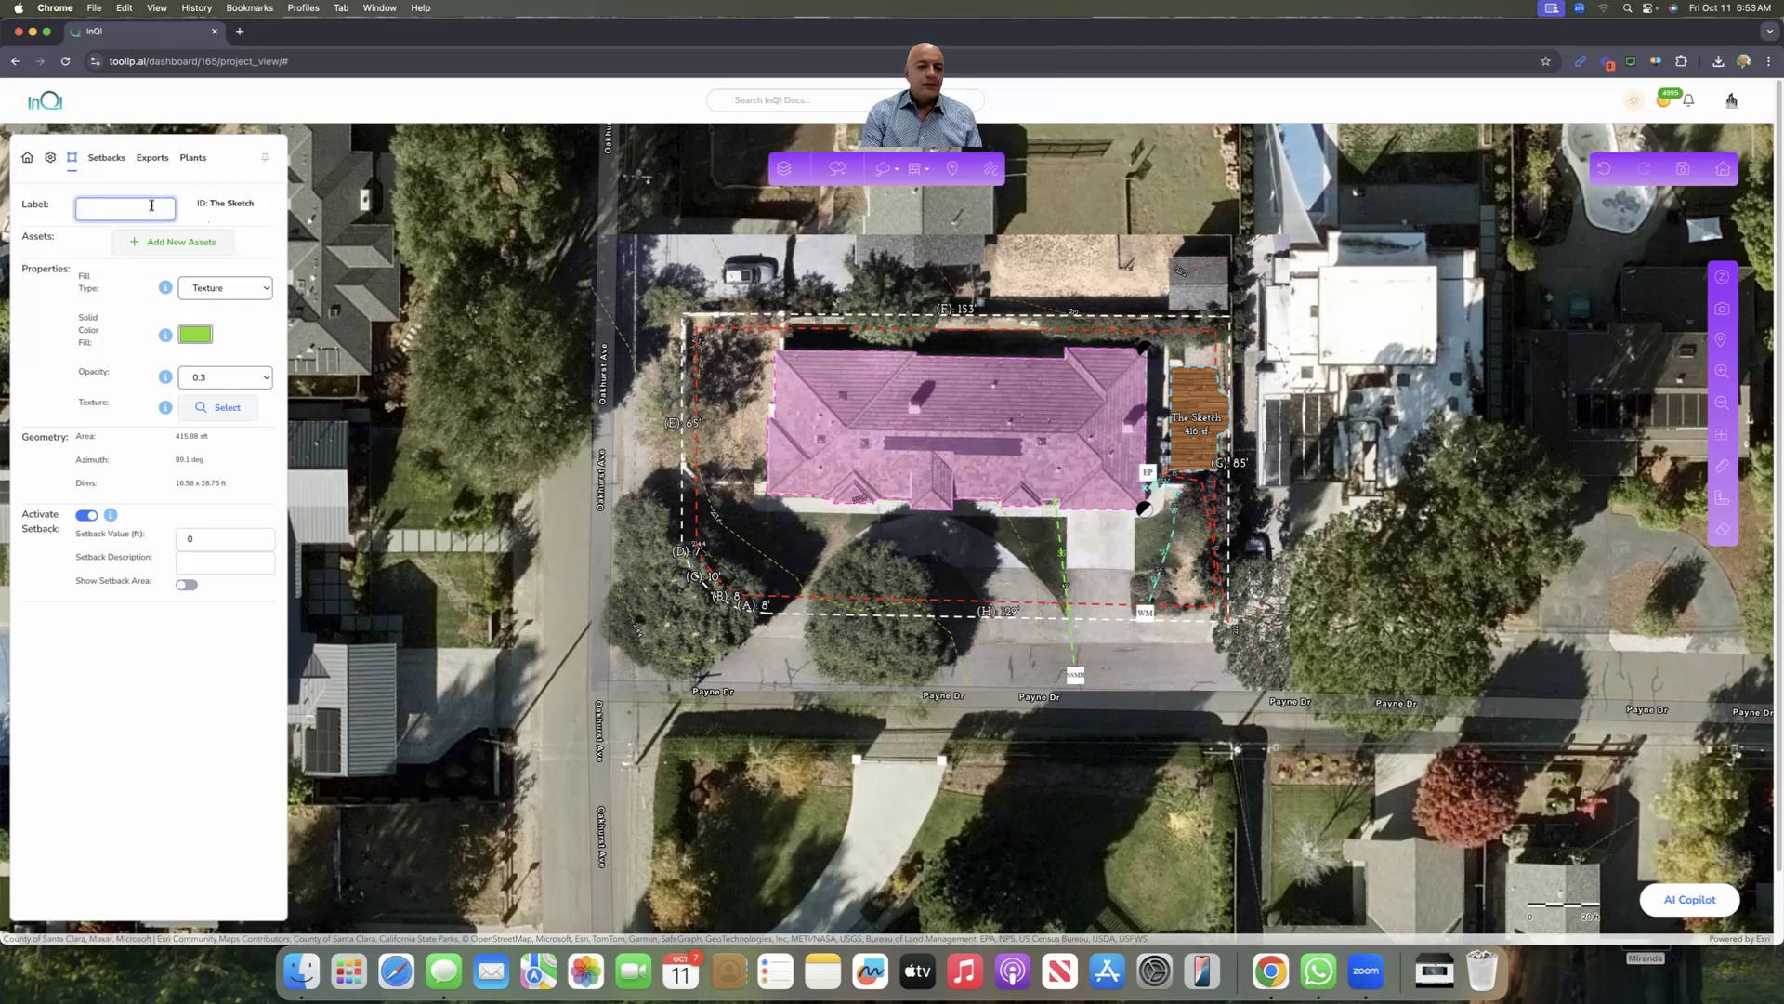
{"action": "type", "text": "New Deck"}
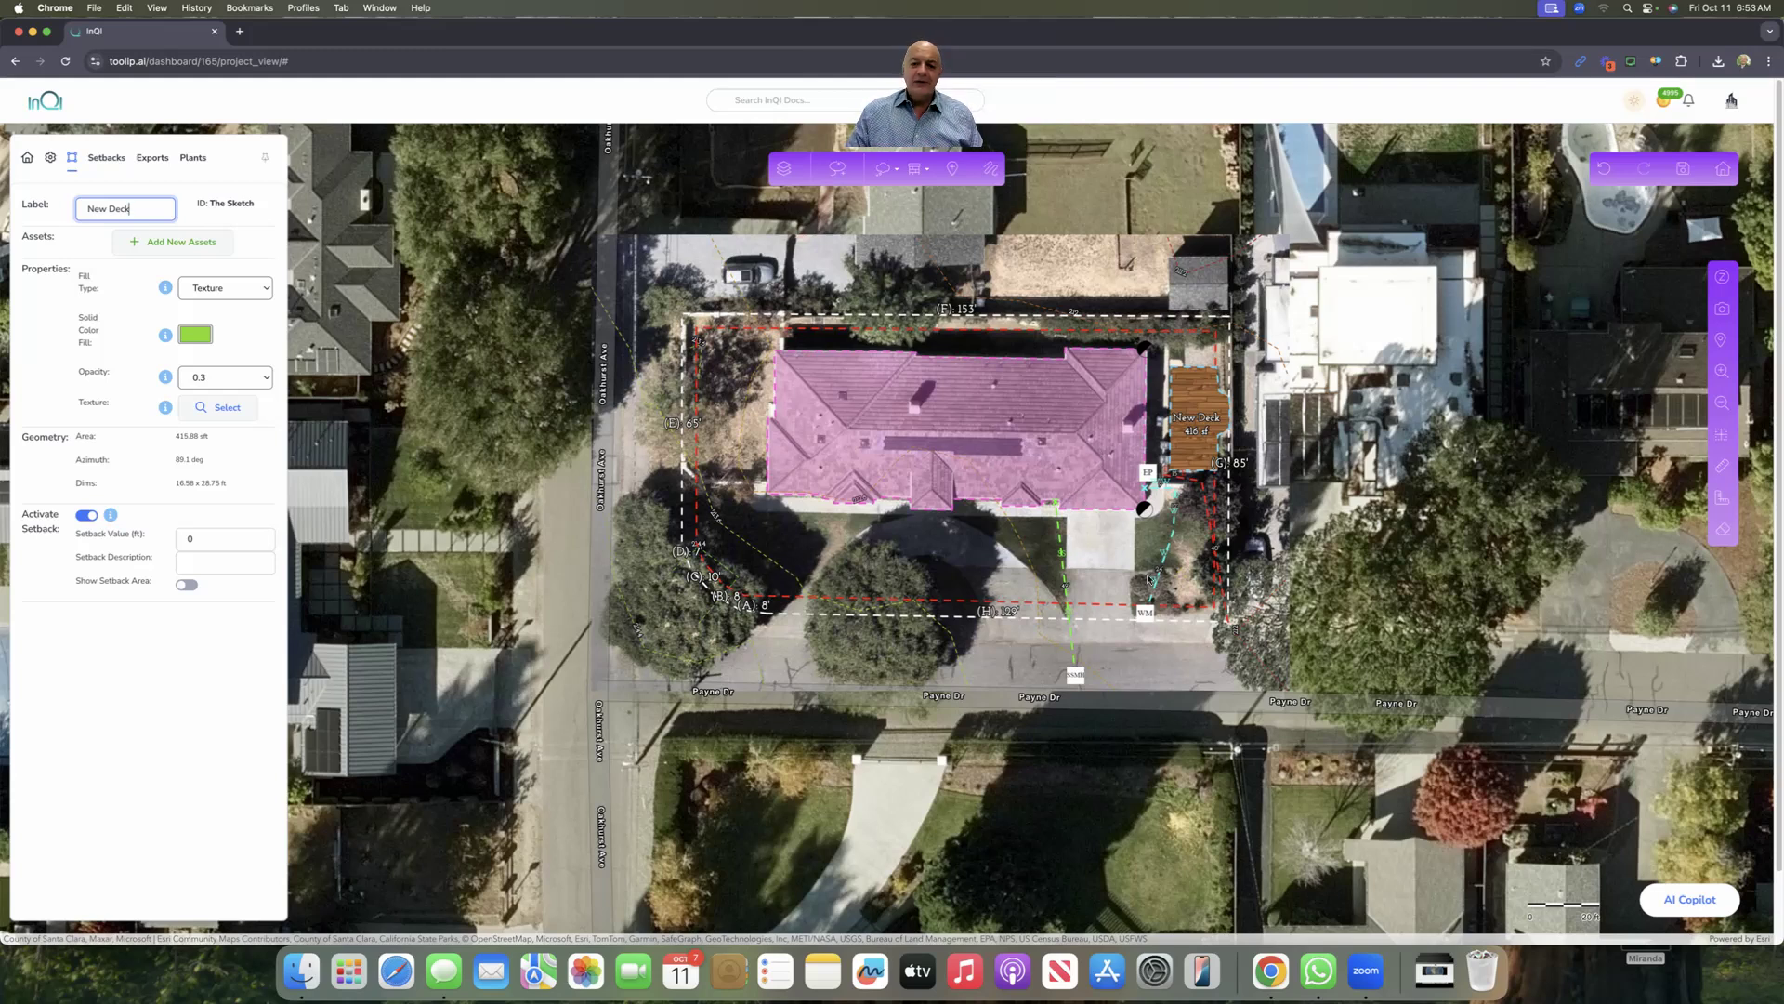
Step: Draw a polygon of about 524.7 sq ft (30.17 × 17.74 ft) over the driveway strip and select it
{"action": "left_click", "coordinate": [890, 172]}
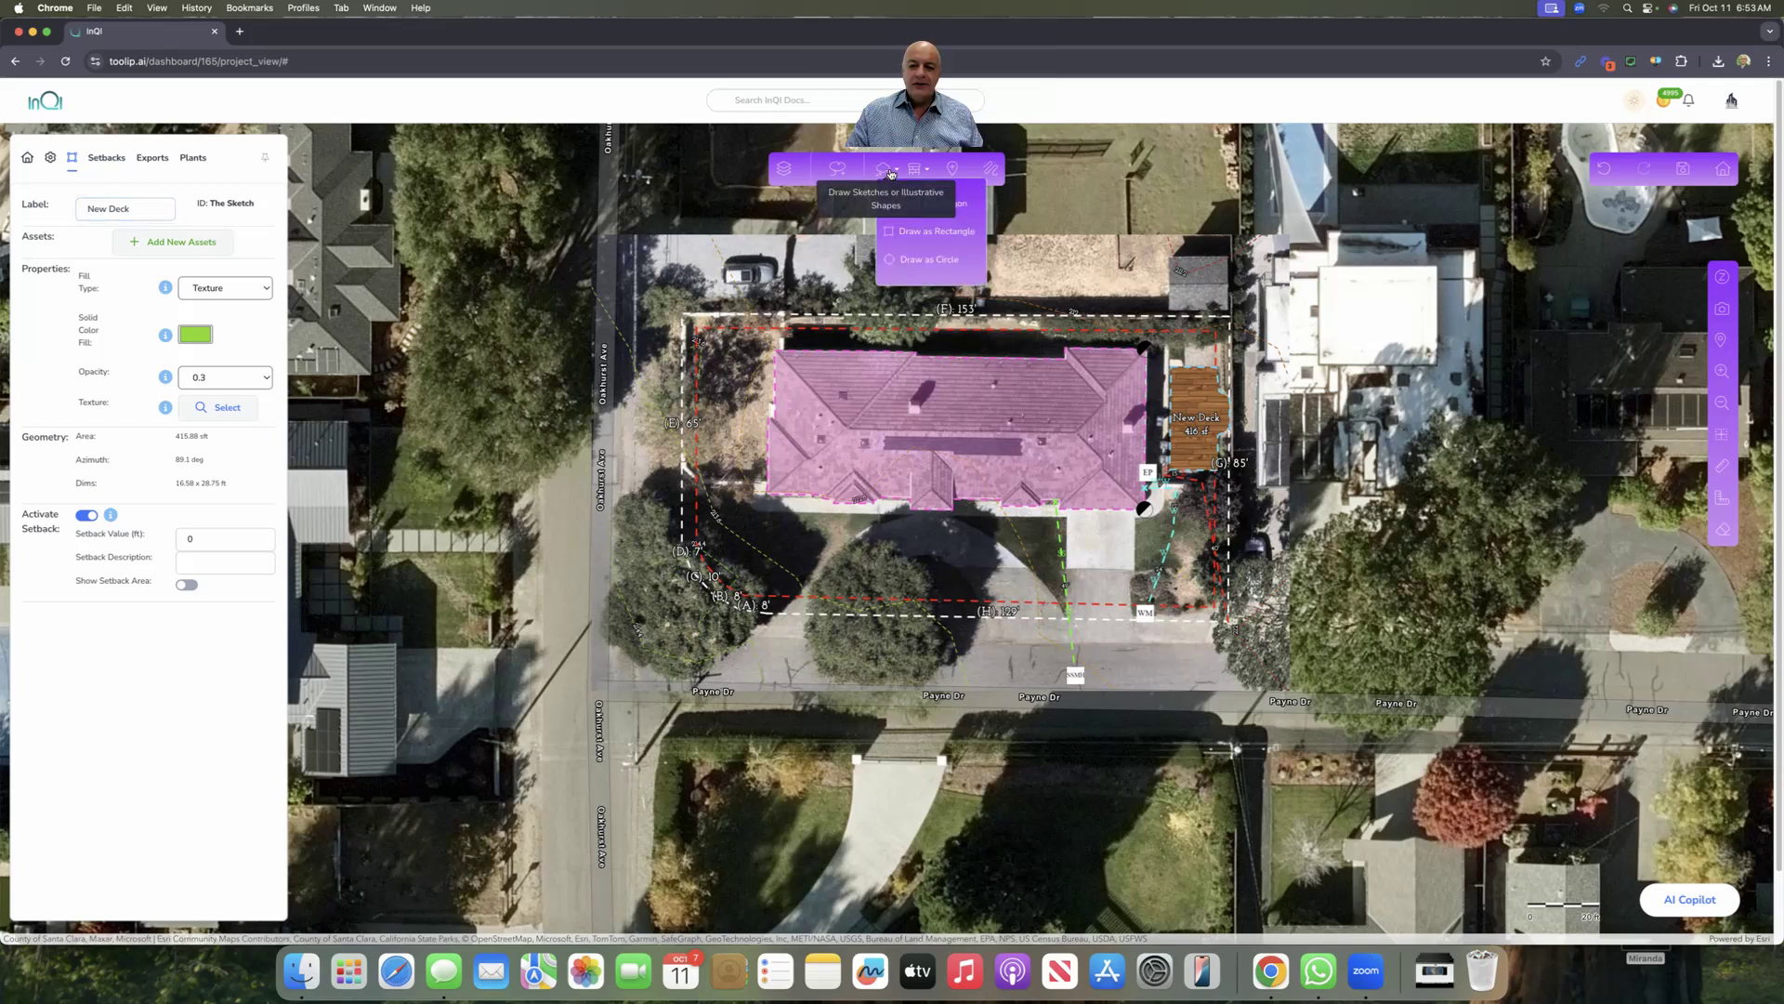
{"action": "left_click", "coordinate": [901, 214]}
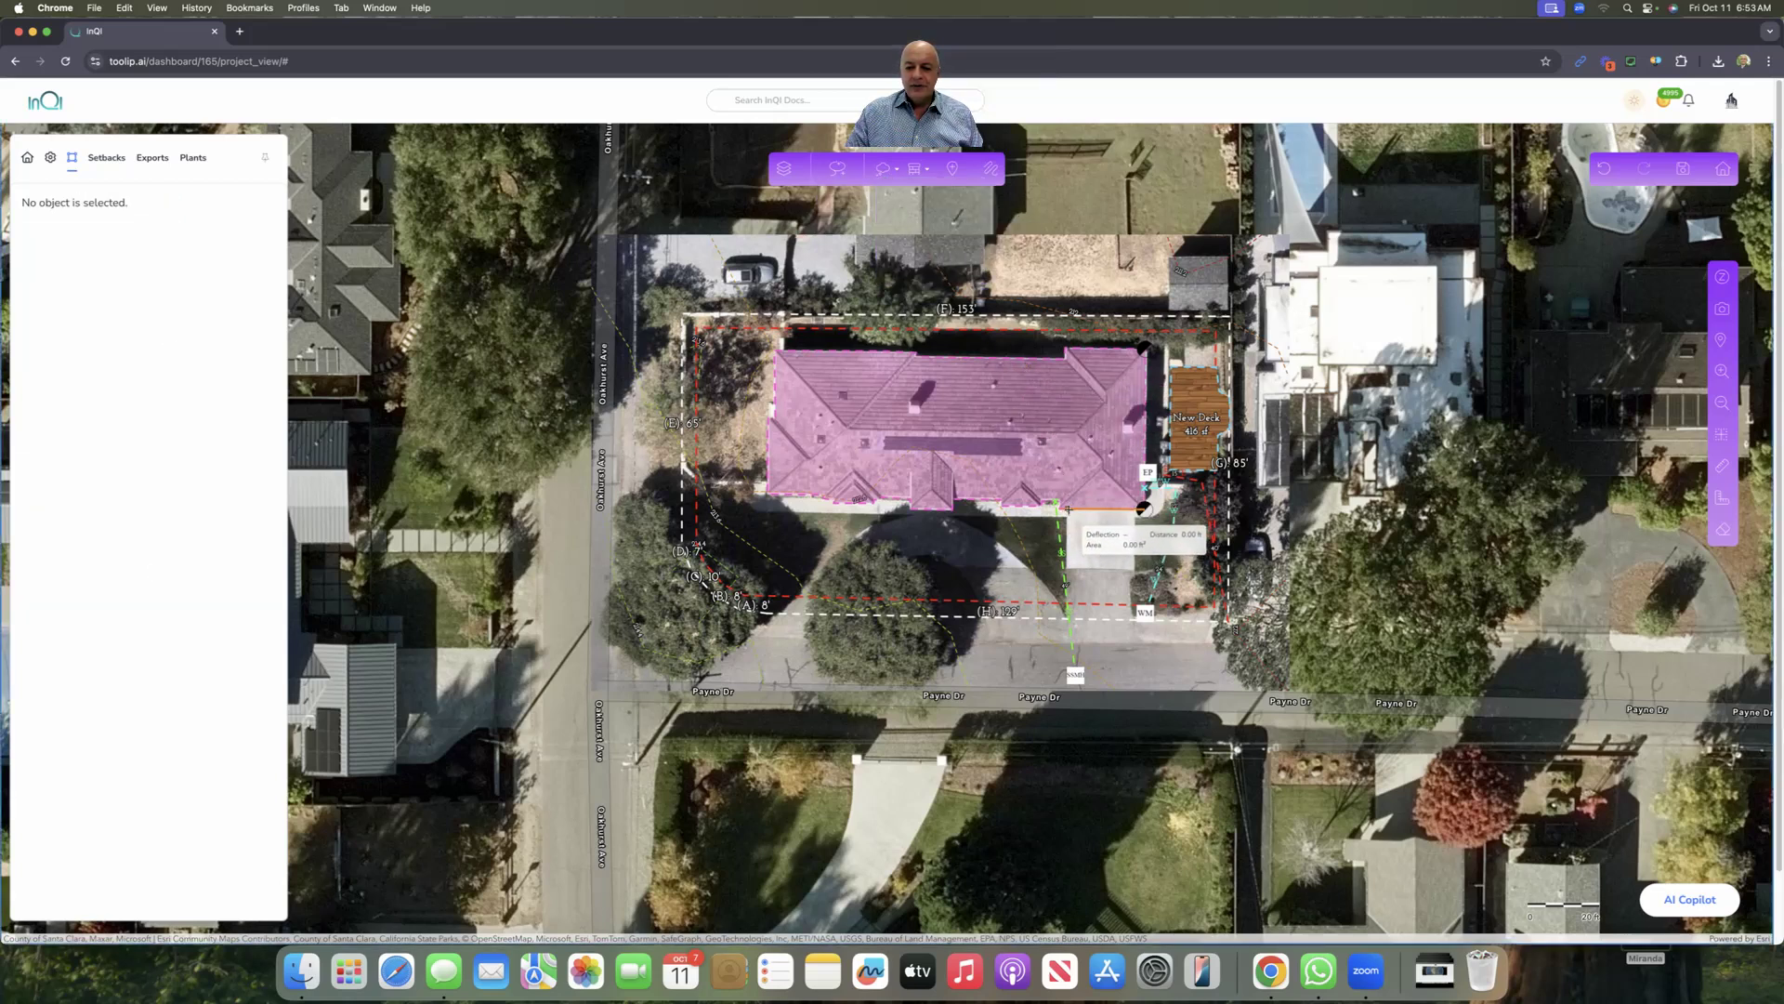
{"action": "left_click", "coordinate": [1133, 508]}
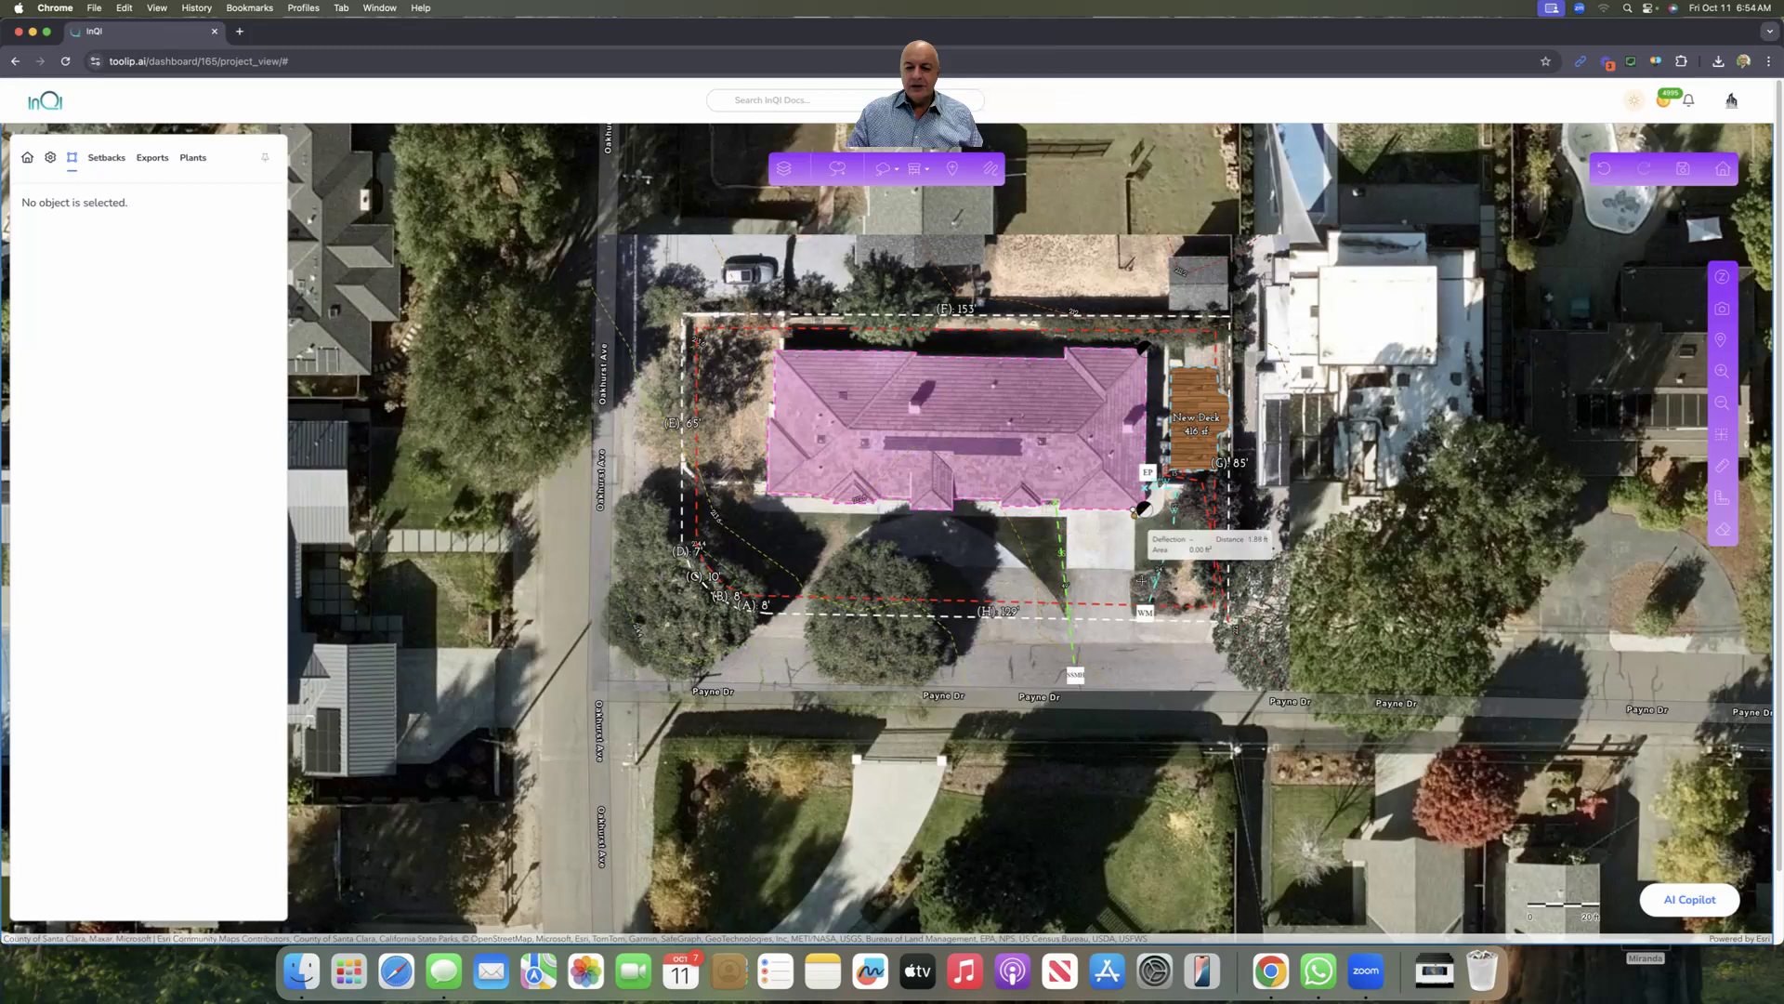
{"action": "left_click", "coordinate": [1131, 616]}
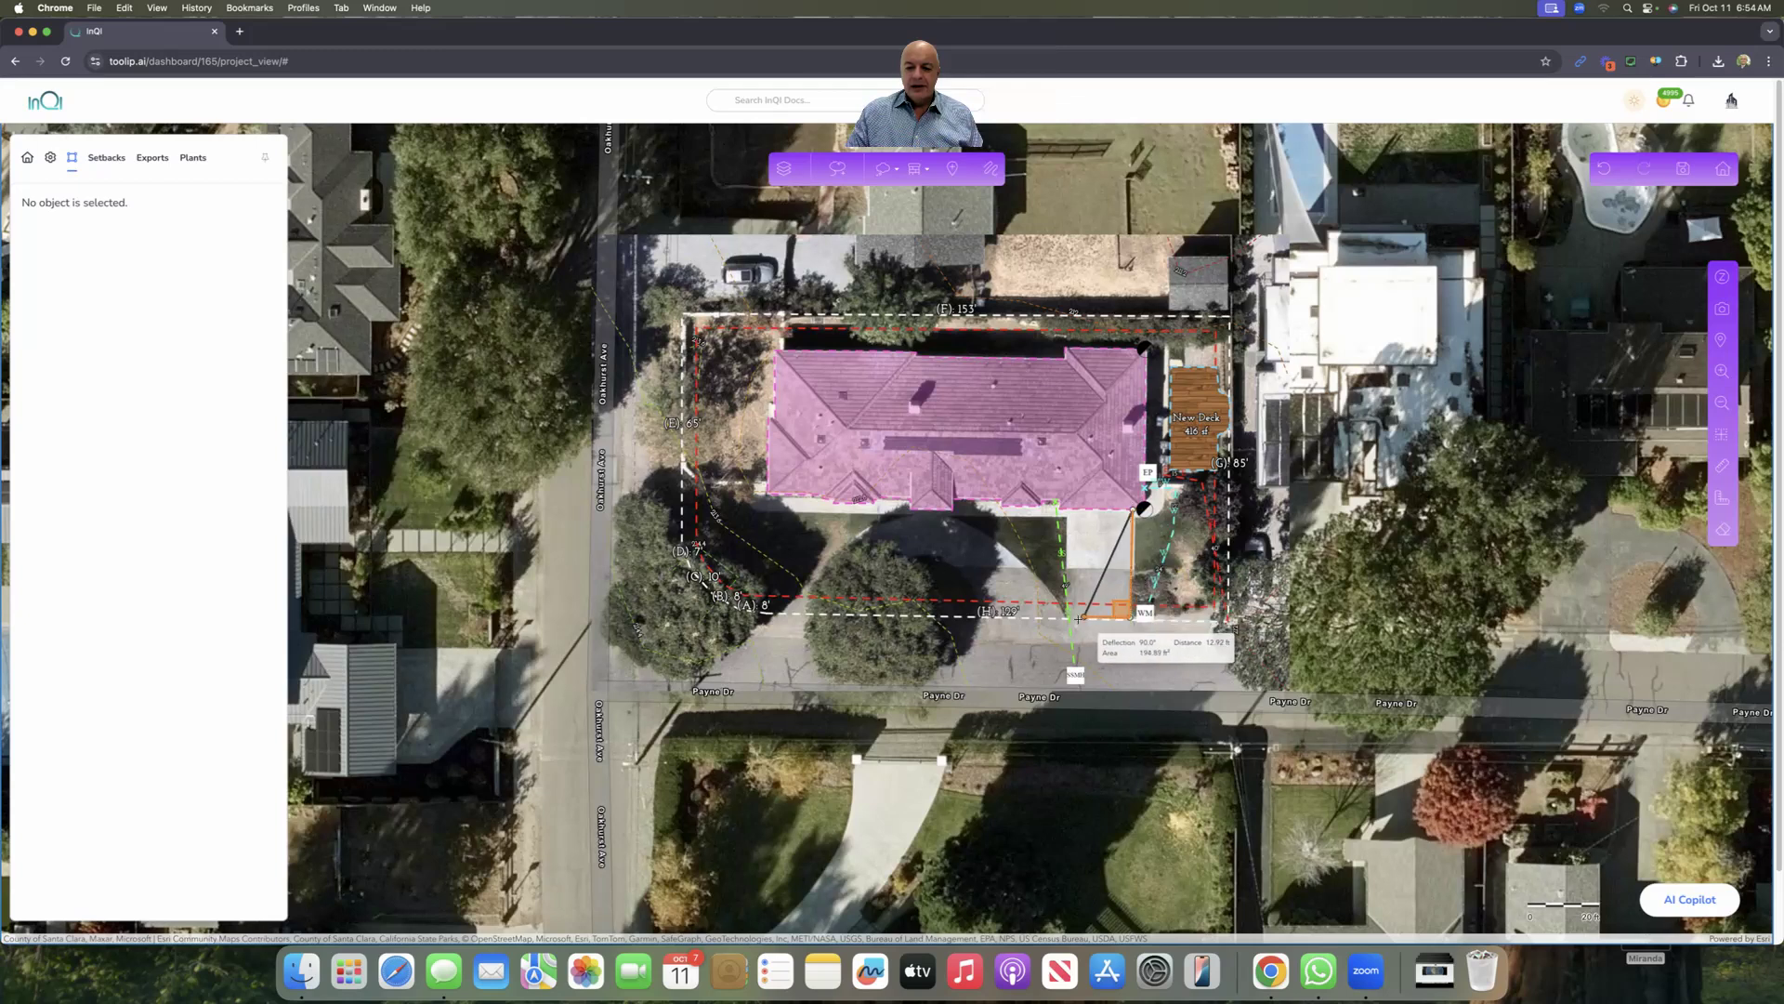
{"action": "left_click", "coordinate": [1069, 616]}
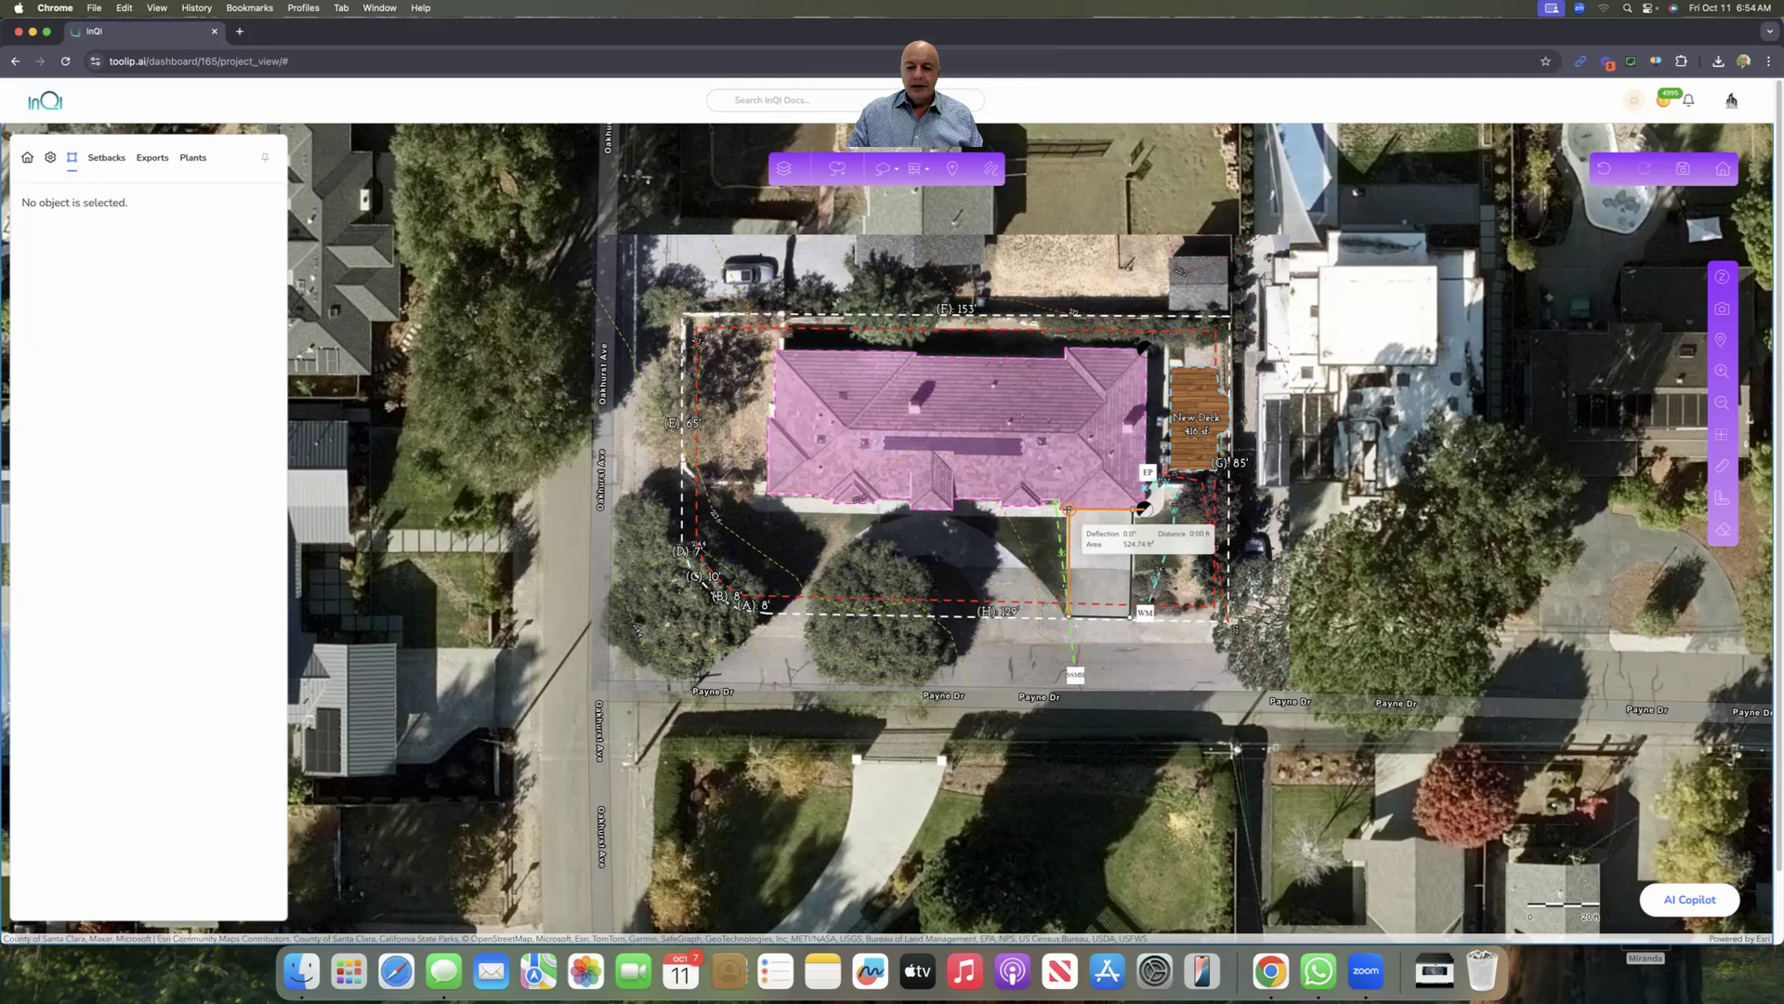
{"action": "left_click", "coordinate": [1068, 510]}
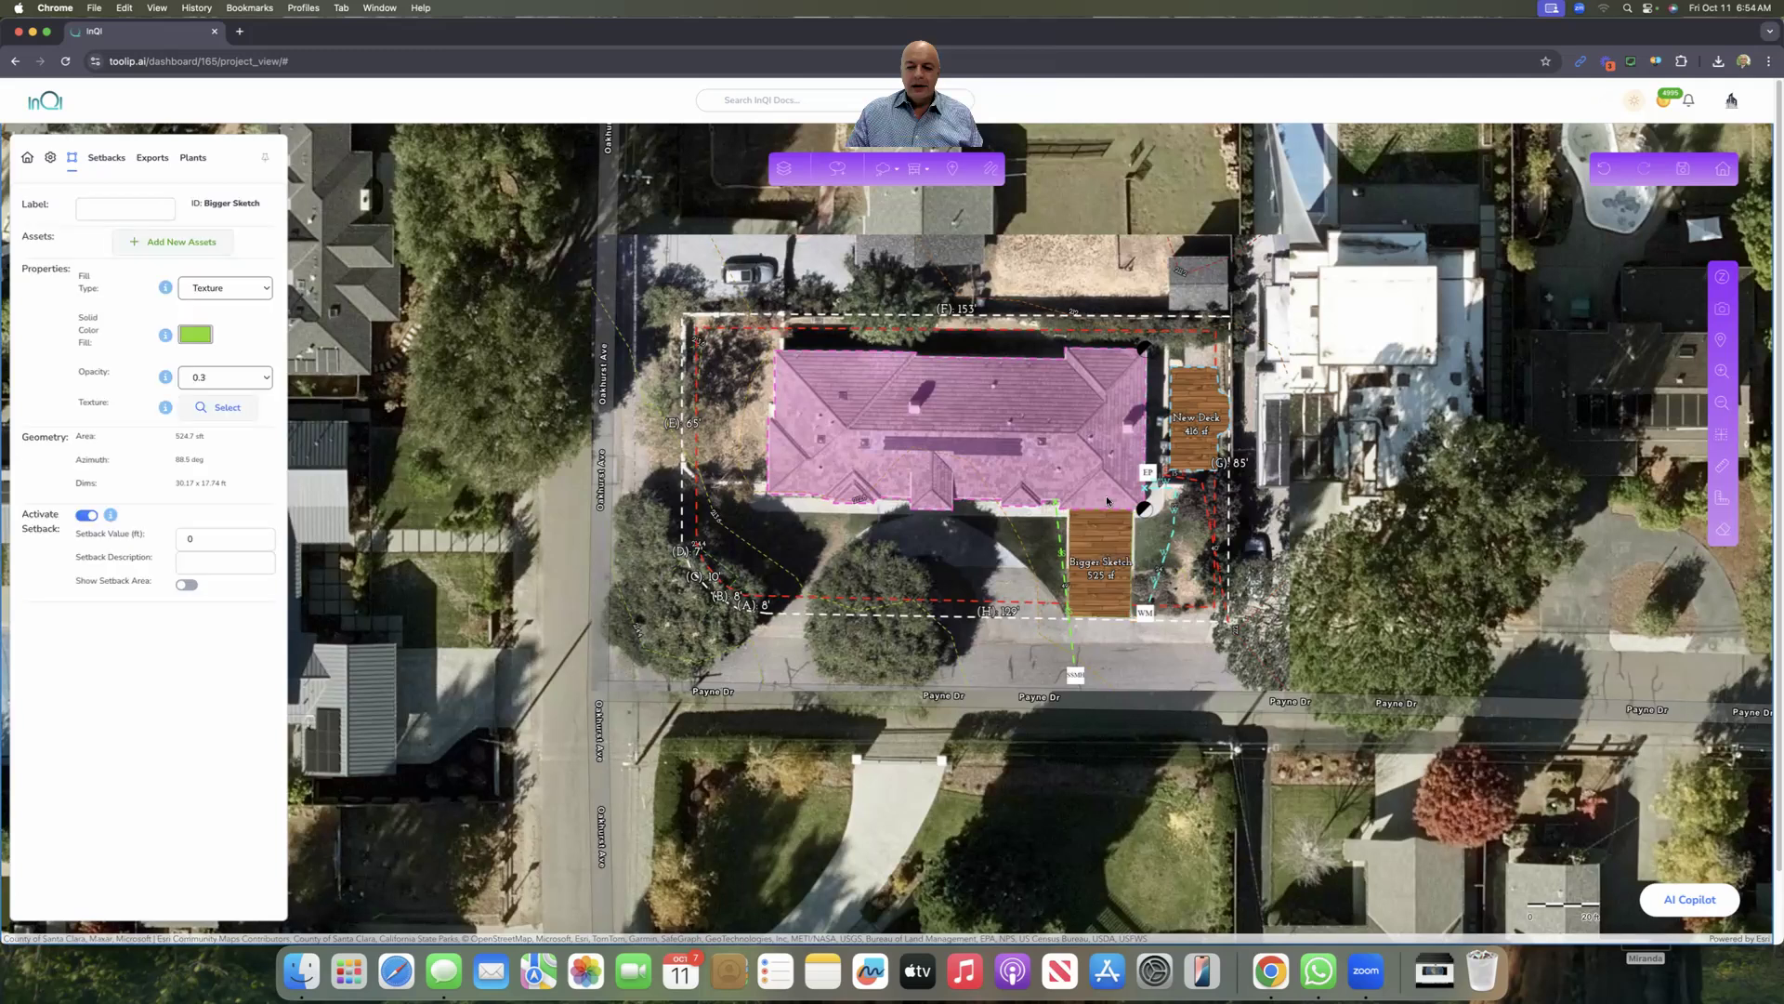
{"action": "left_click", "coordinate": [1094, 542]}
Step: Replace the driveway area's wood fill with a grey Paver texture from the Paving tab
{"action": "left_click", "coordinate": [223, 407]}
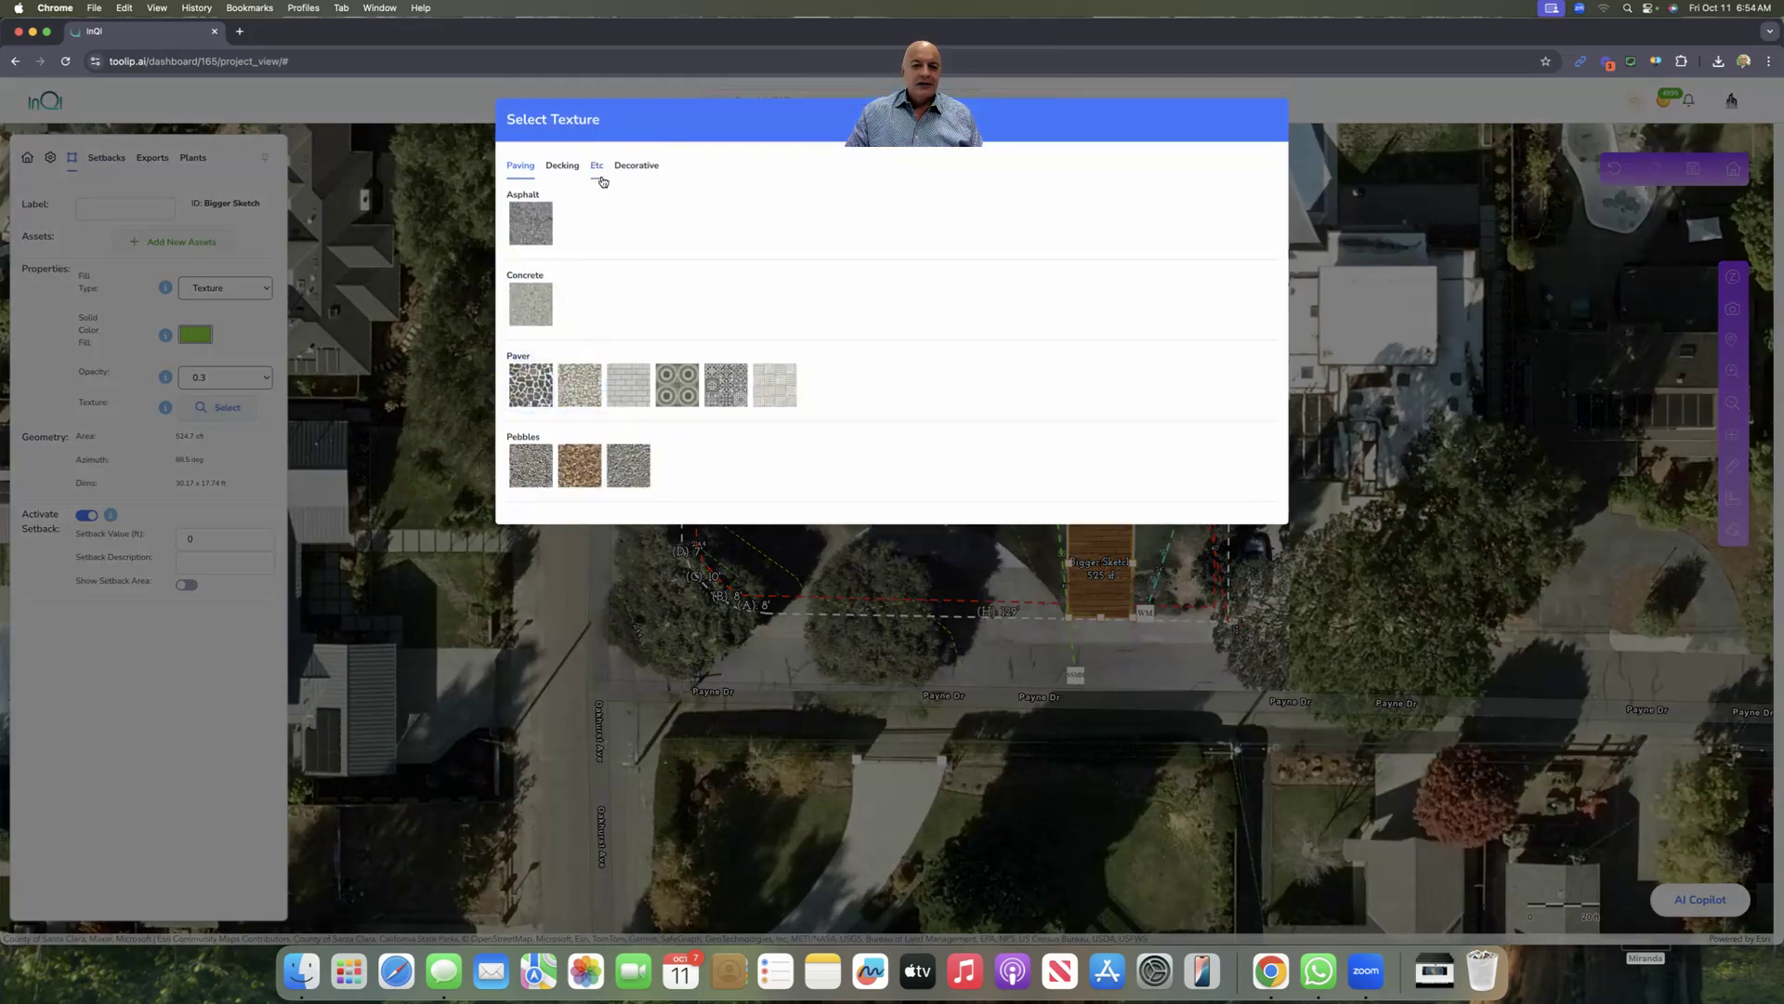
{"action": "left_click", "coordinate": [627, 171]}
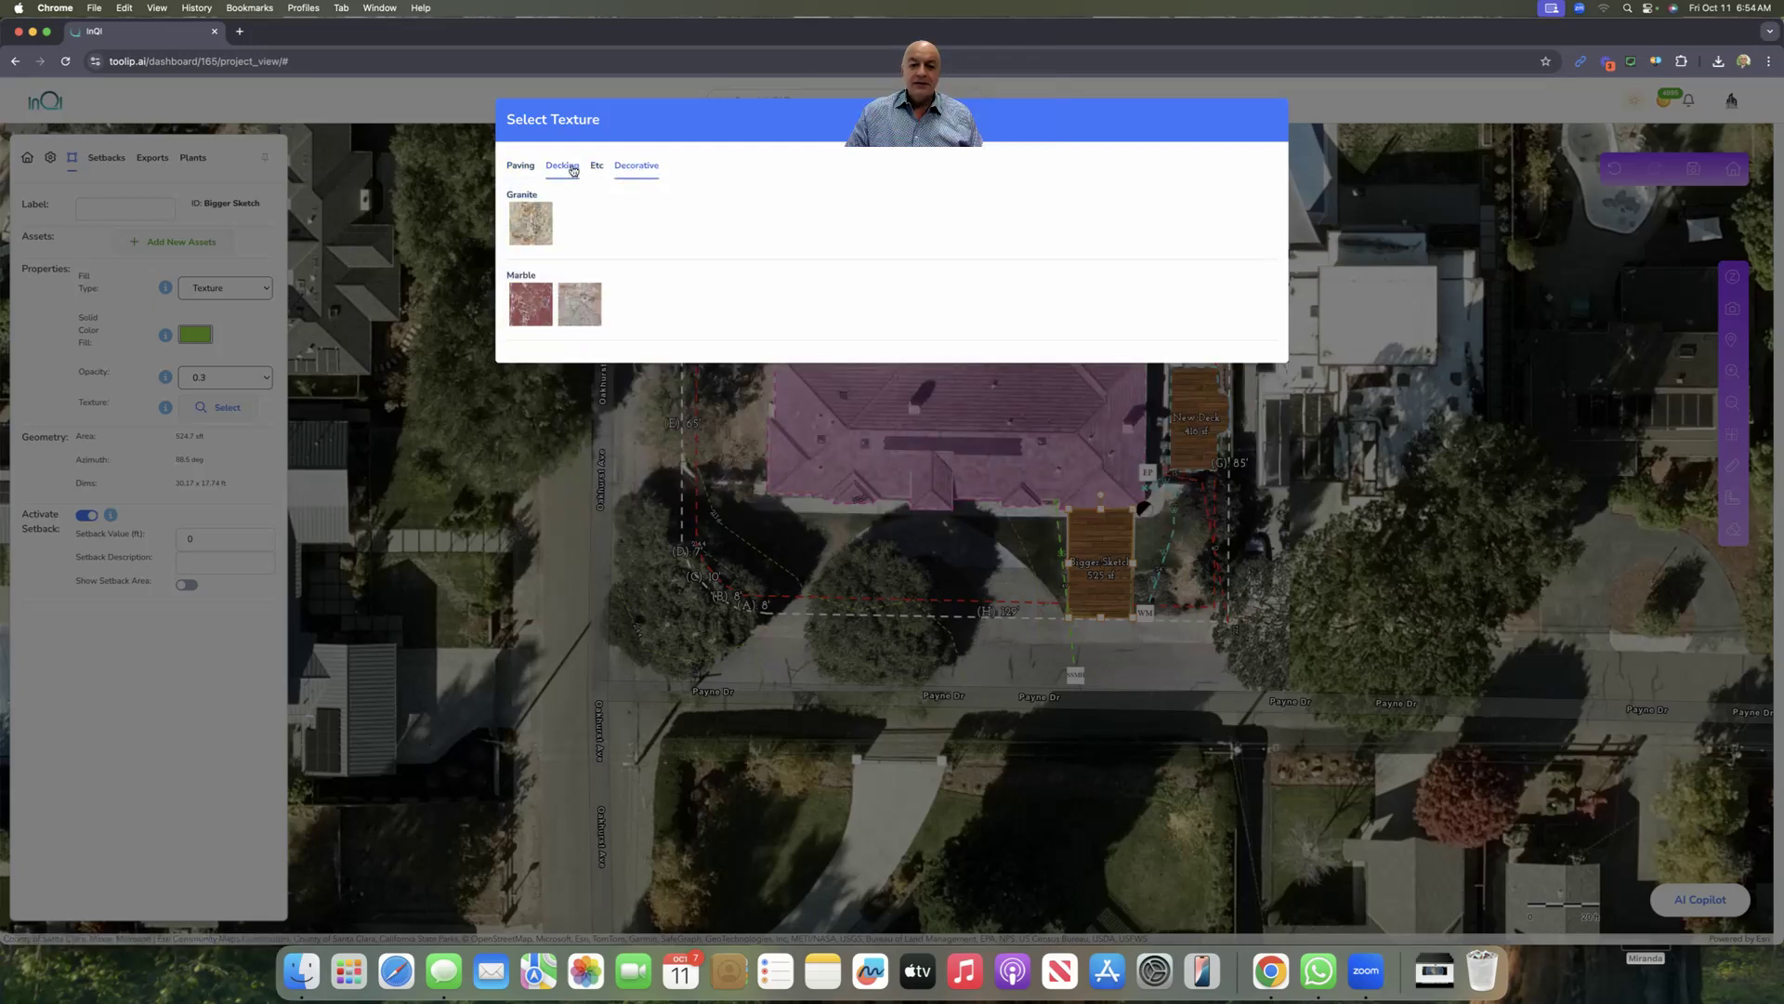
{"action": "left_click", "coordinate": [595, 167]}
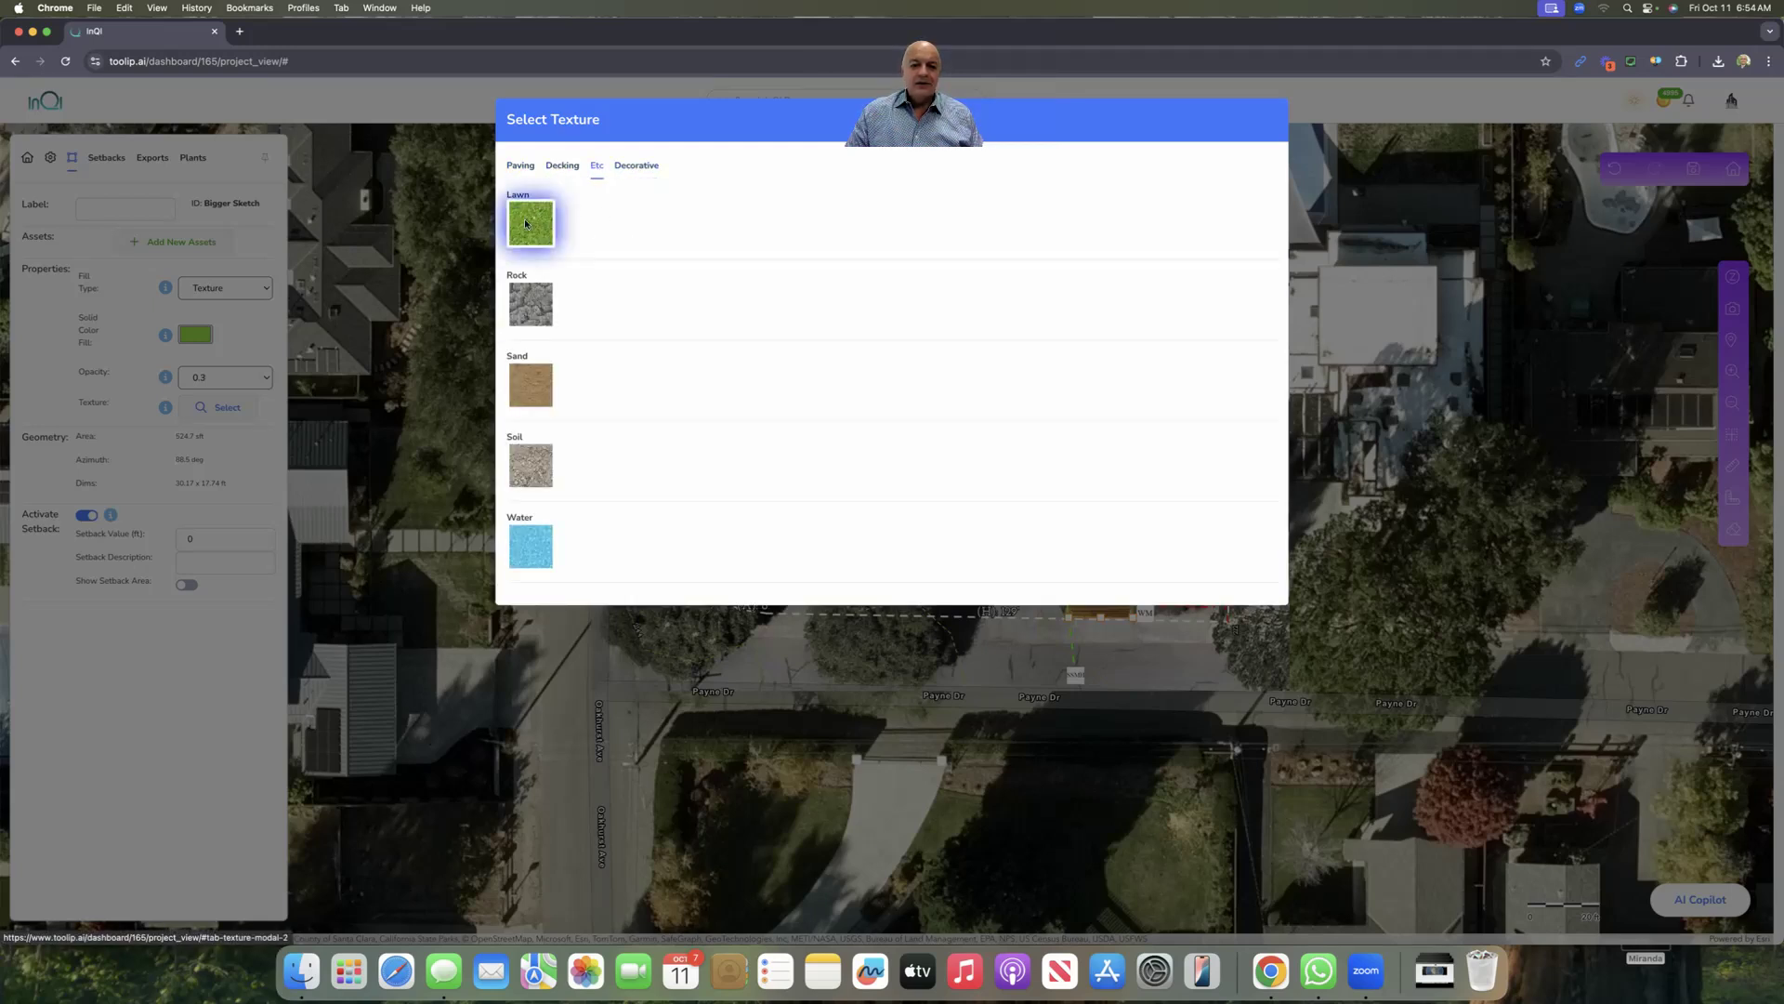
{"action": "left_click", "coordinate": [519, 167]}
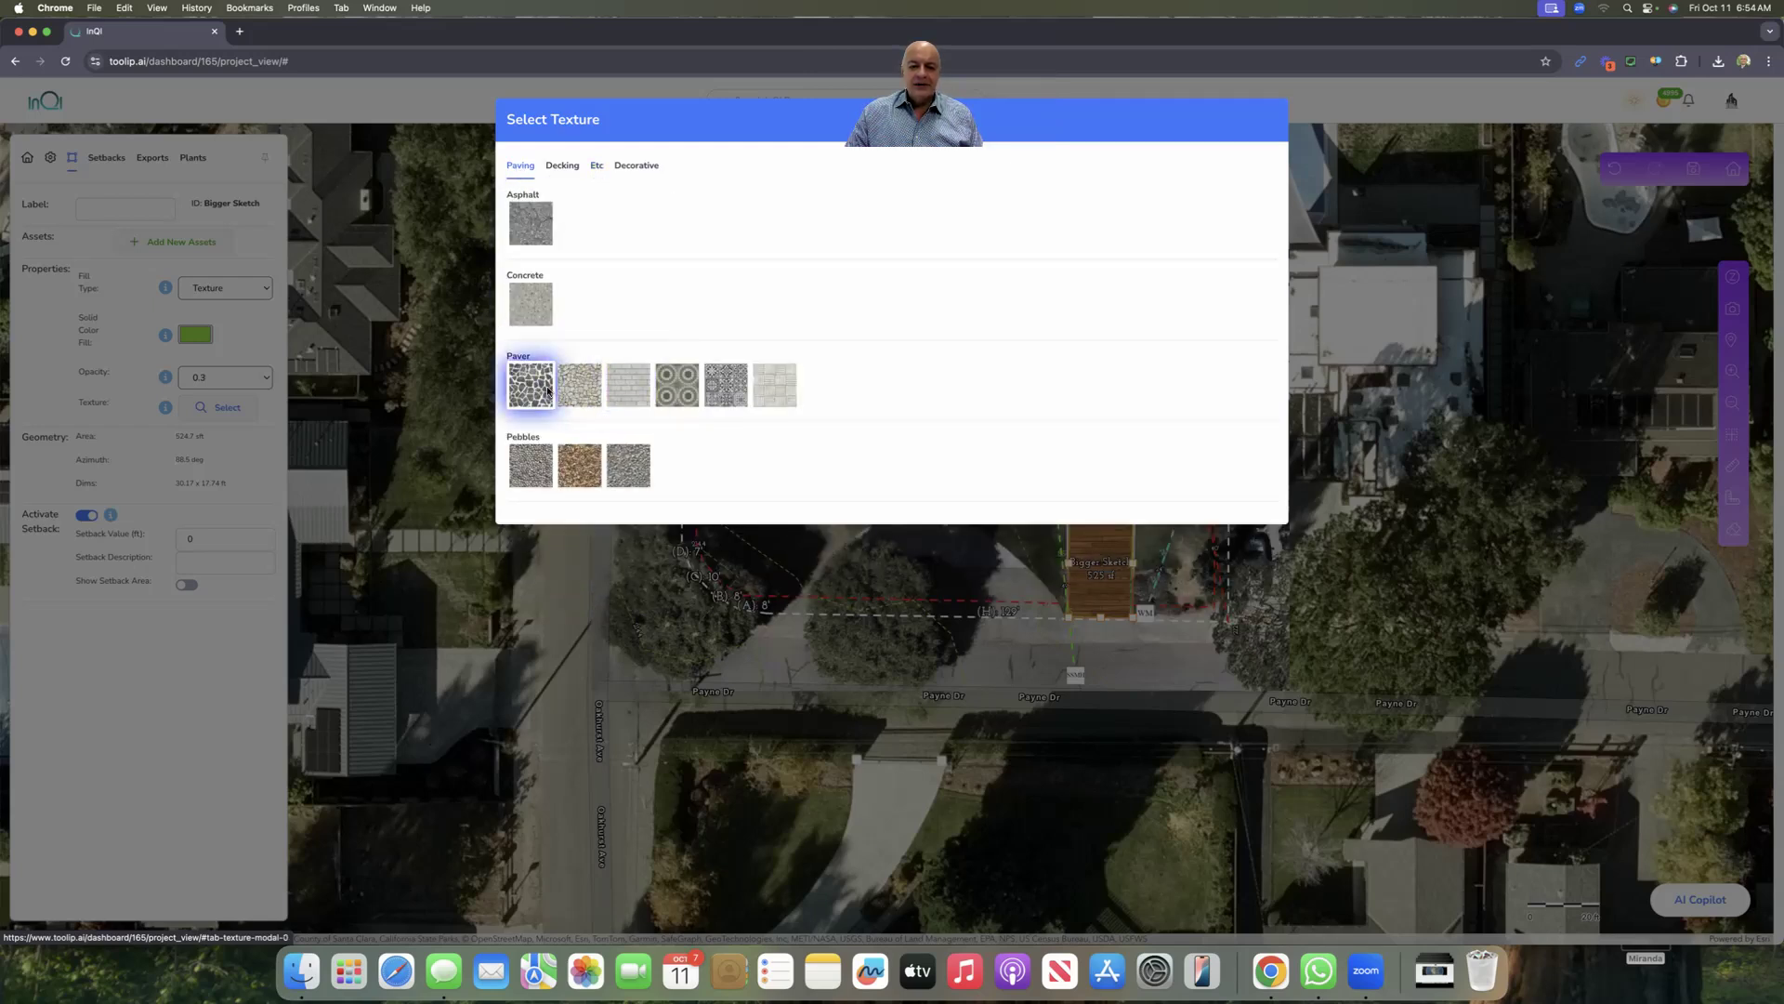
{"action": "left_click", "coordinate": [621, 391]}
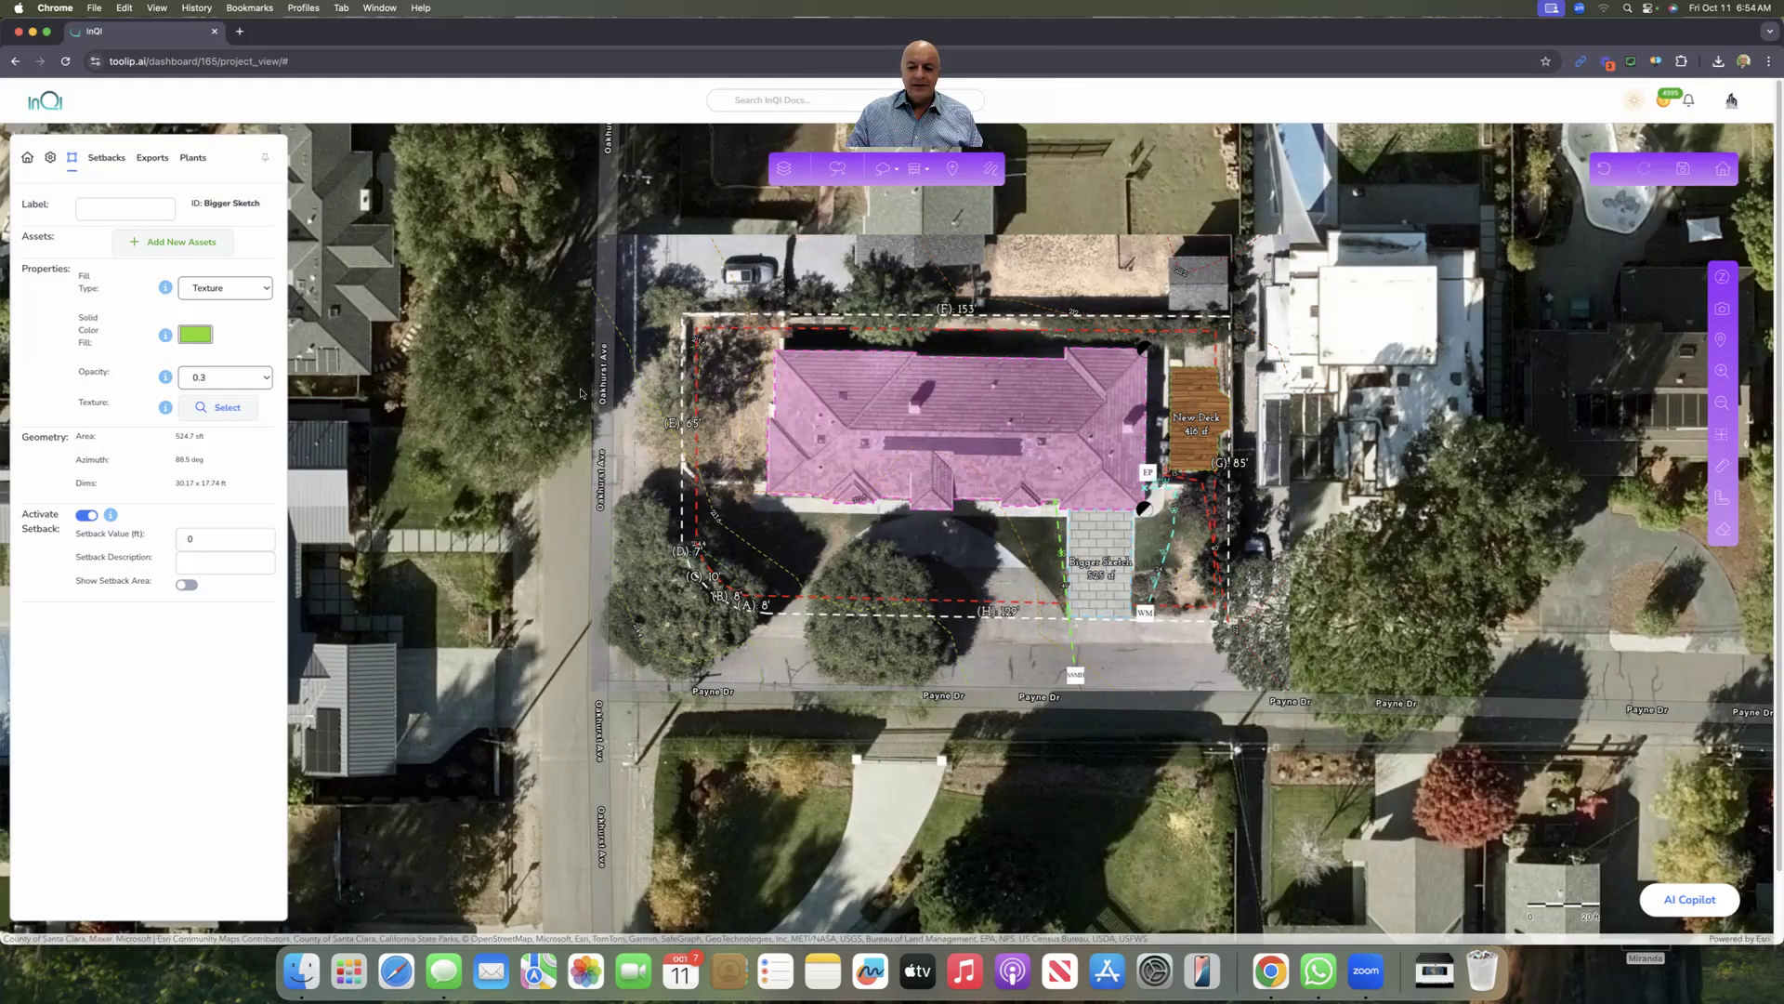
Step: Label the driveway area 'Paver Driveway'
{"action": "left_click", "coordinate": [144, 209]}
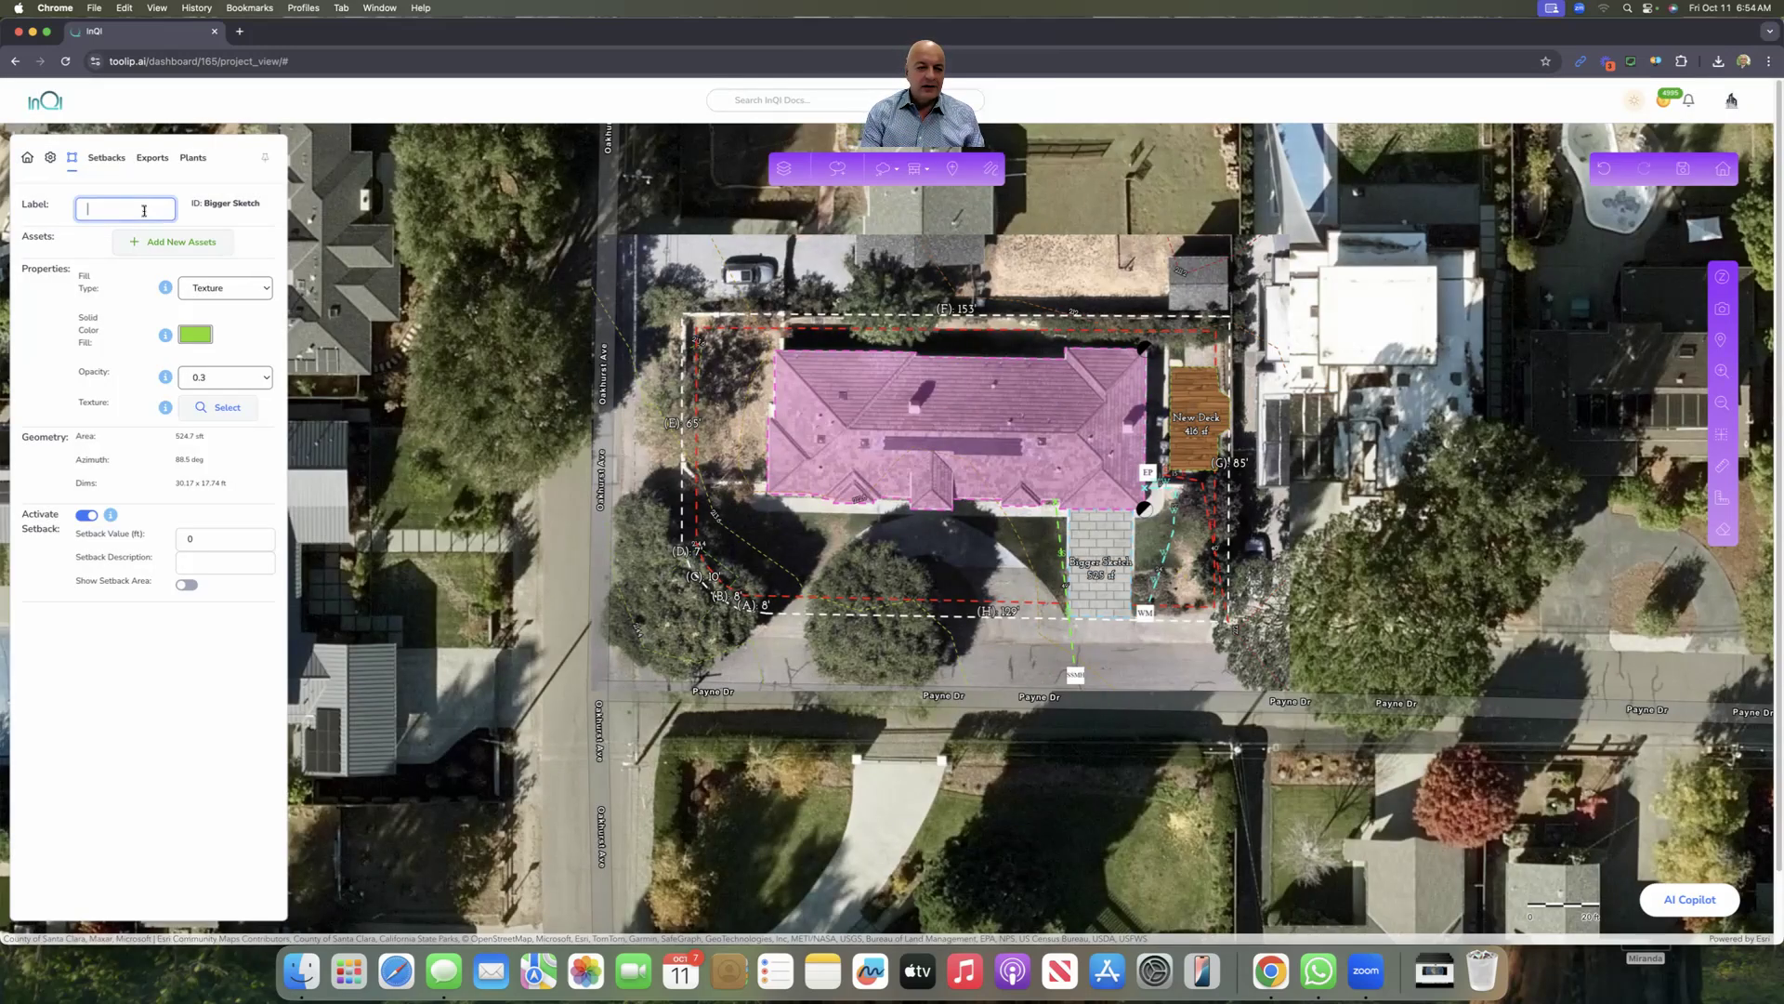
{"action": "type", "text": "Paver Driveway"}
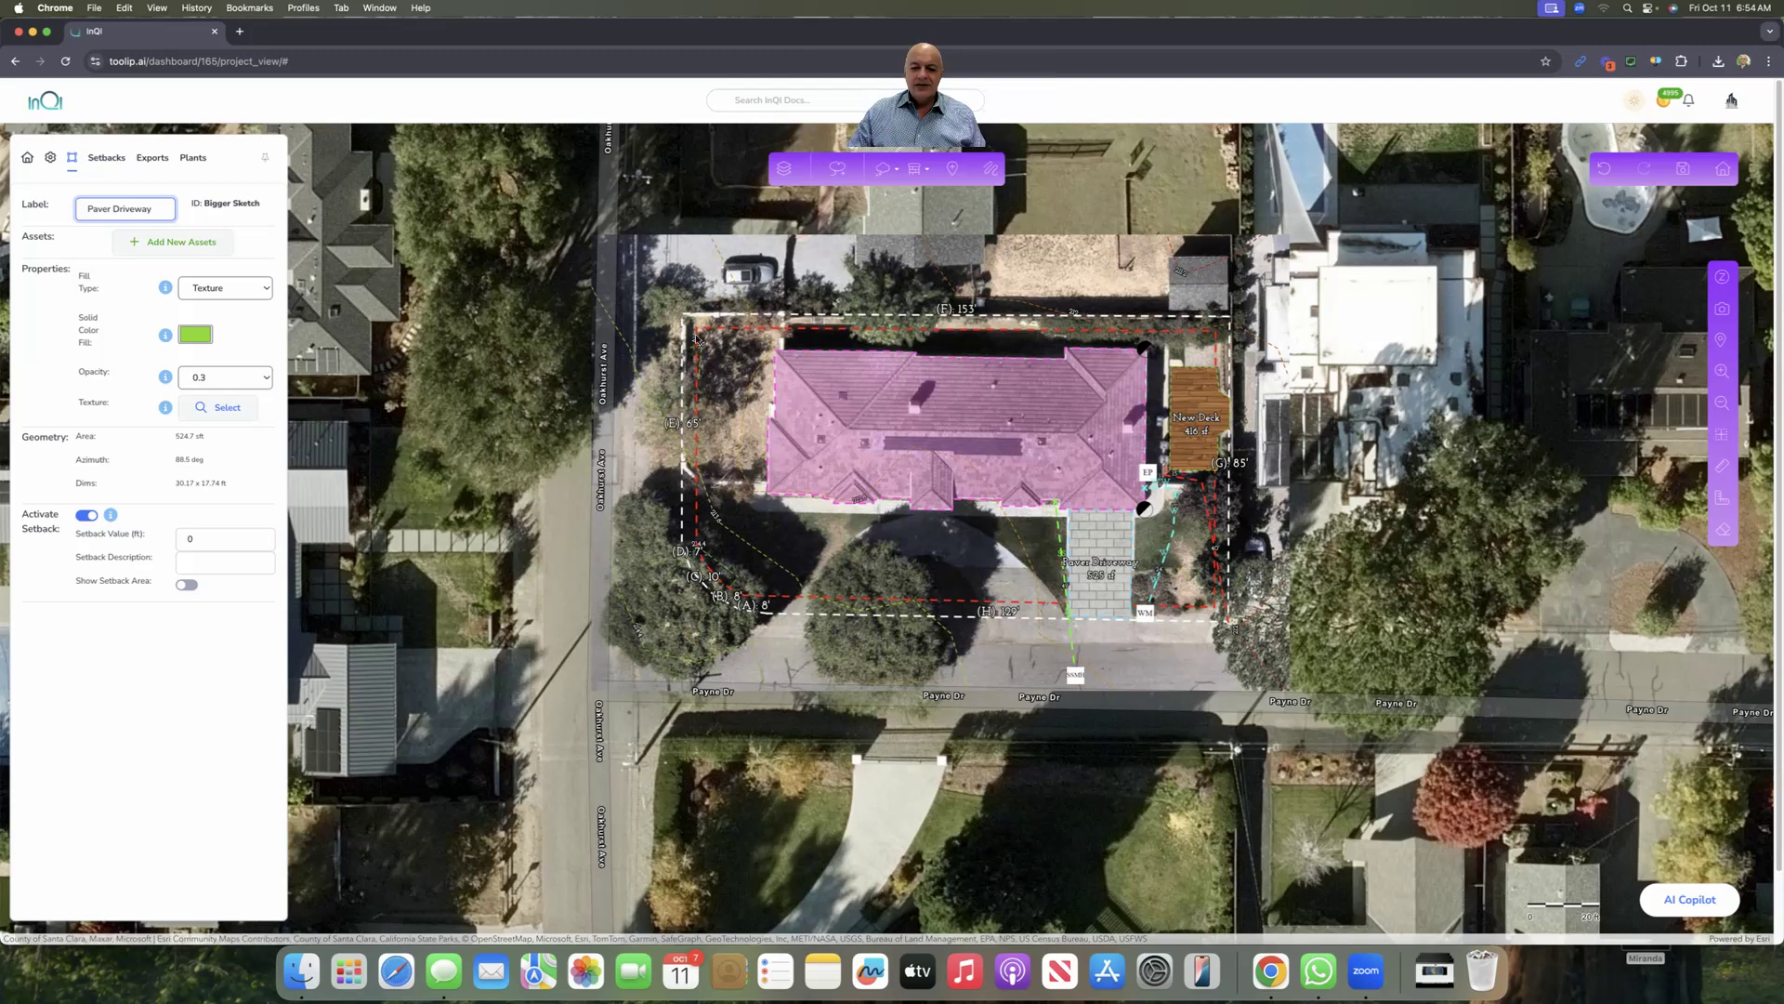
{"action": "left_click", "coordinate": [893, 173]}
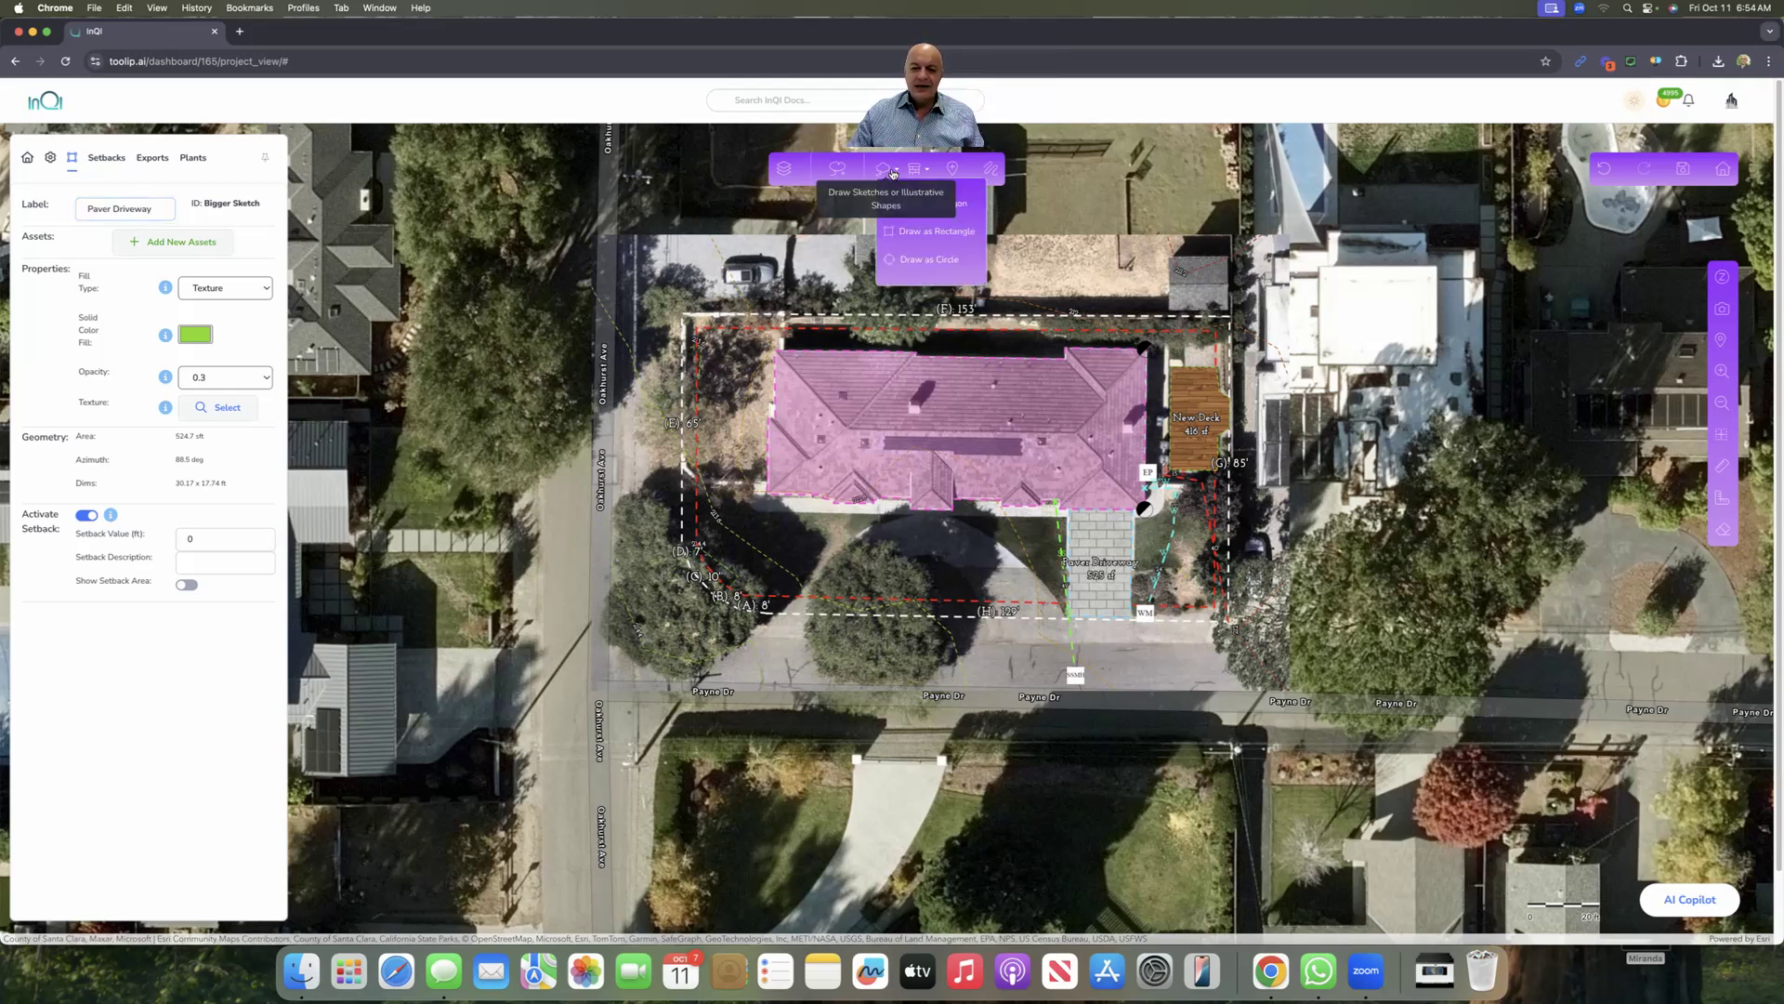
Step: Draw a polygon of about 1015 sq ft, Sketch #3, covering the side yard west of the house
{"action": "left_click", "coordinate": [890, 223]}
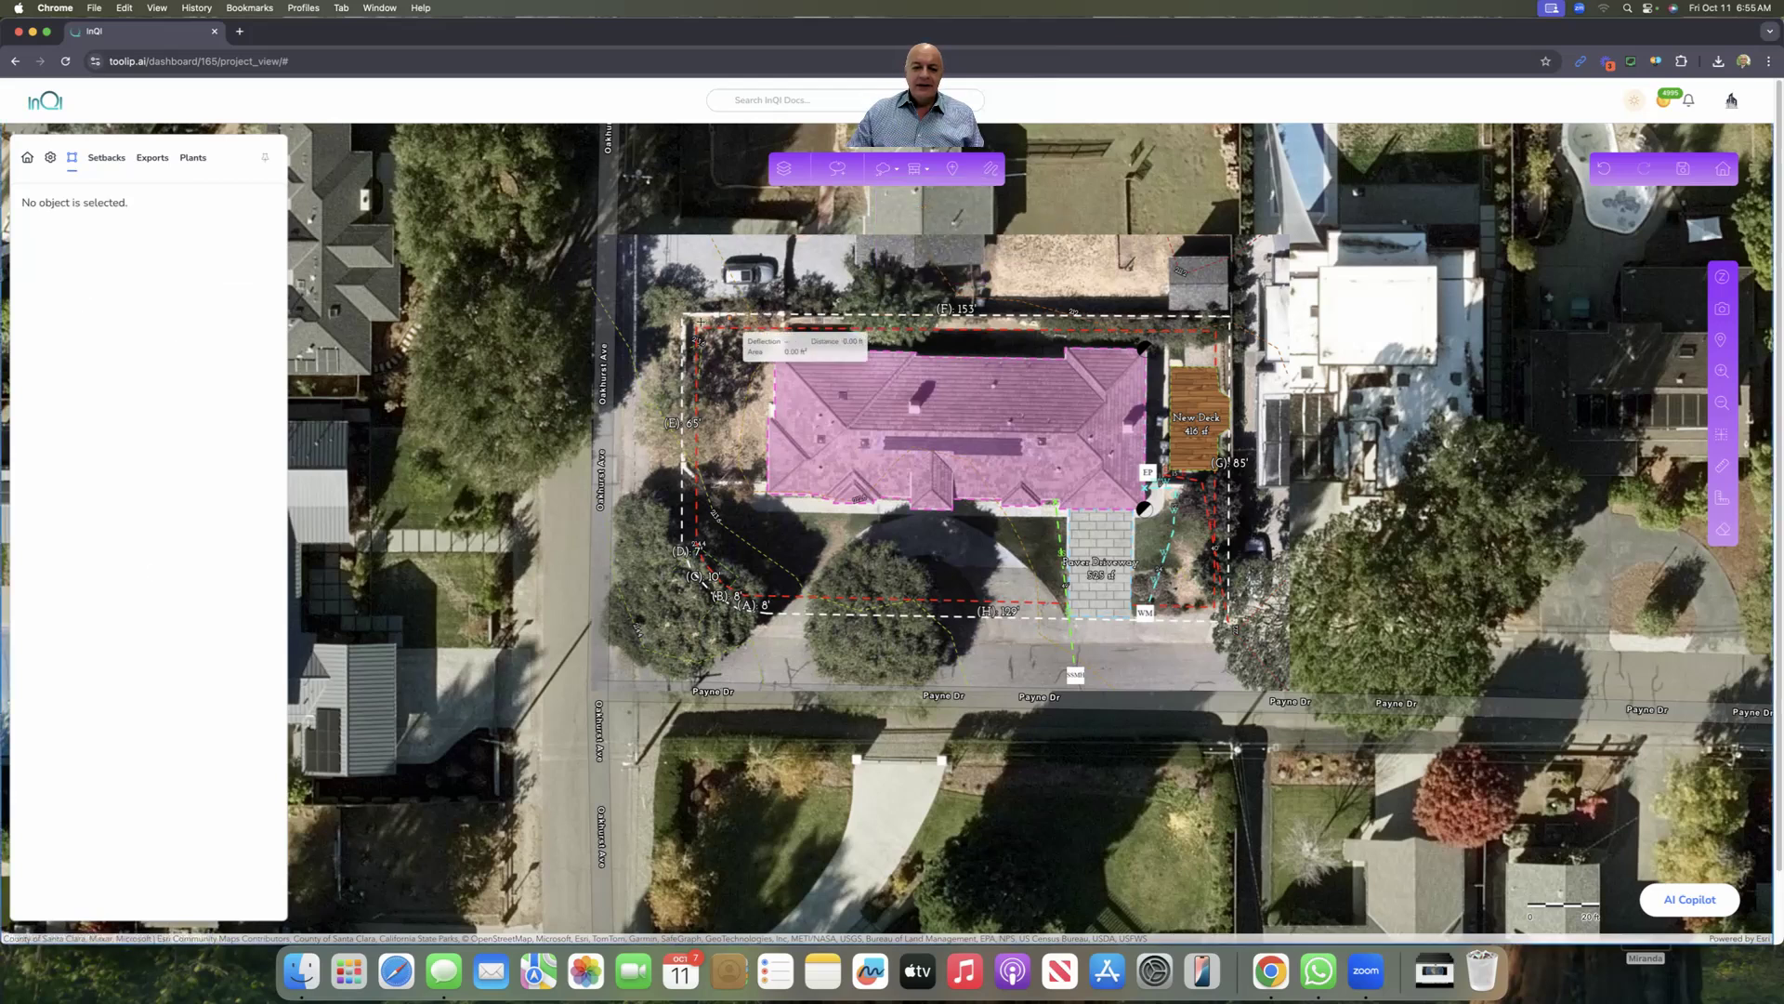
{"action": "left_click_drag", "start_coordinate": [694, 317], "coordinate": [755, 318]}
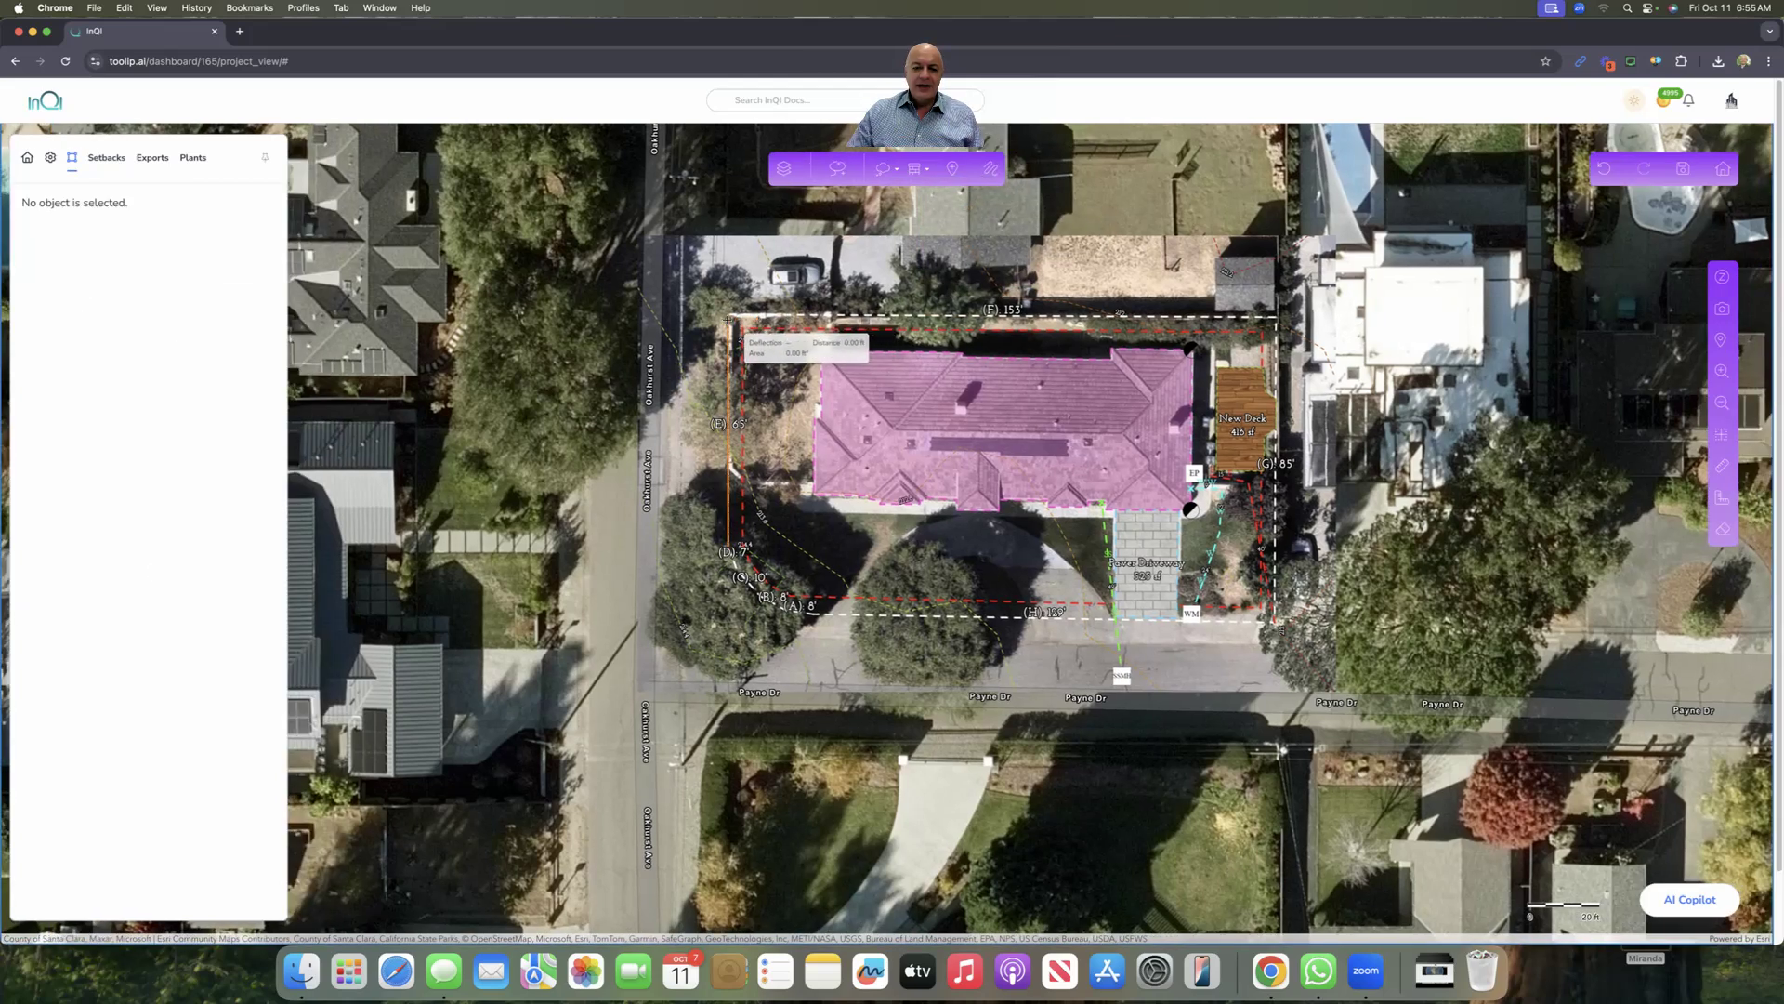
{"action": "left_click", "coordinate": [819, 319]}
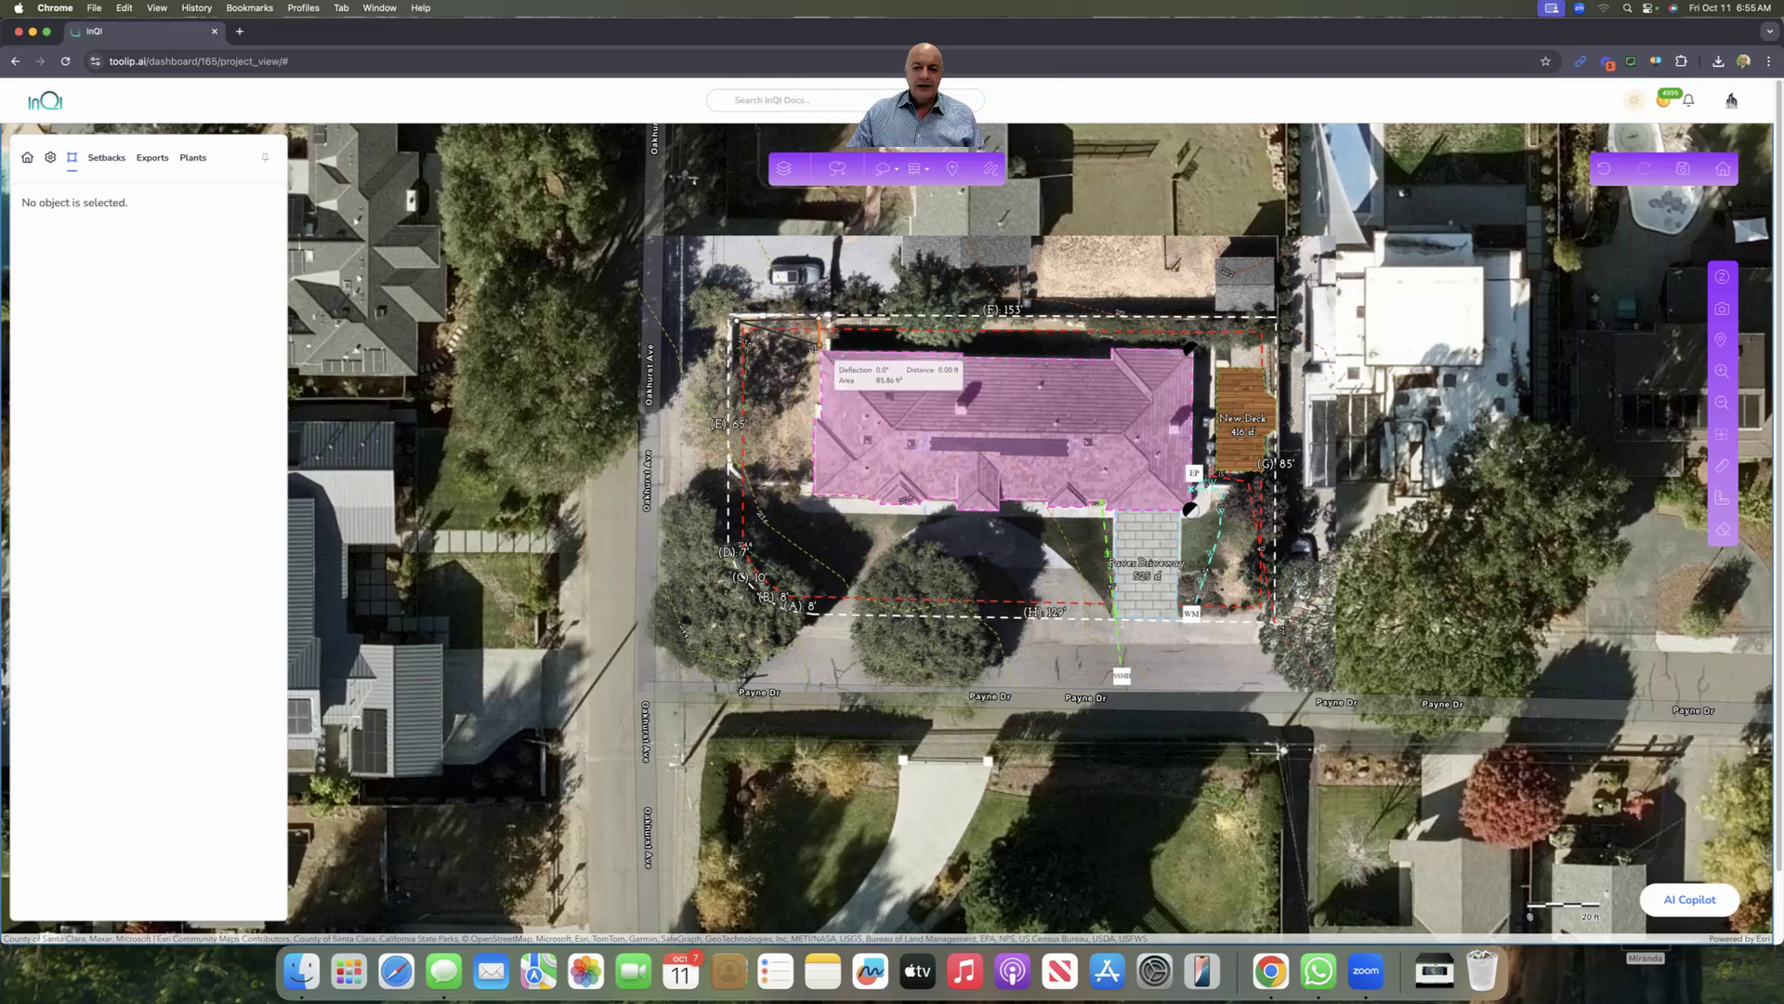
{"action": "left_click", "coordinate": [821, 349]}
{"action": "left_click", "coordinate": [811, 401]}
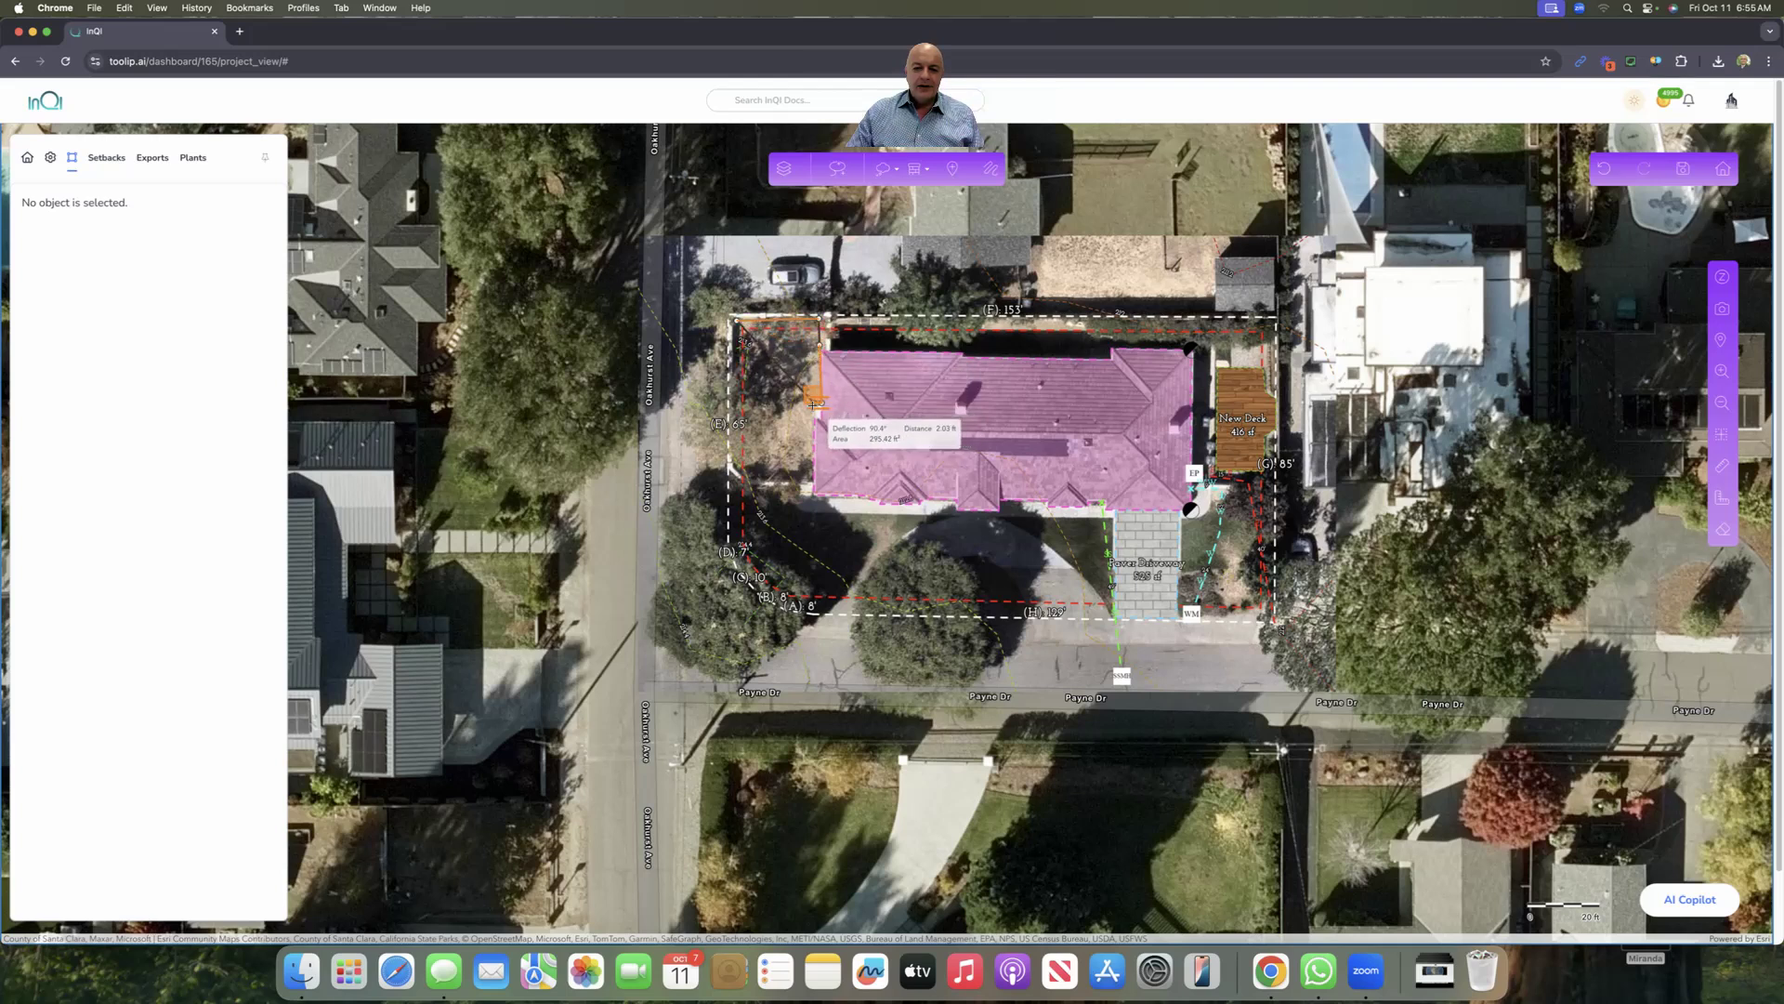
{"action": "left_click", "coordinate": [814, 480]}
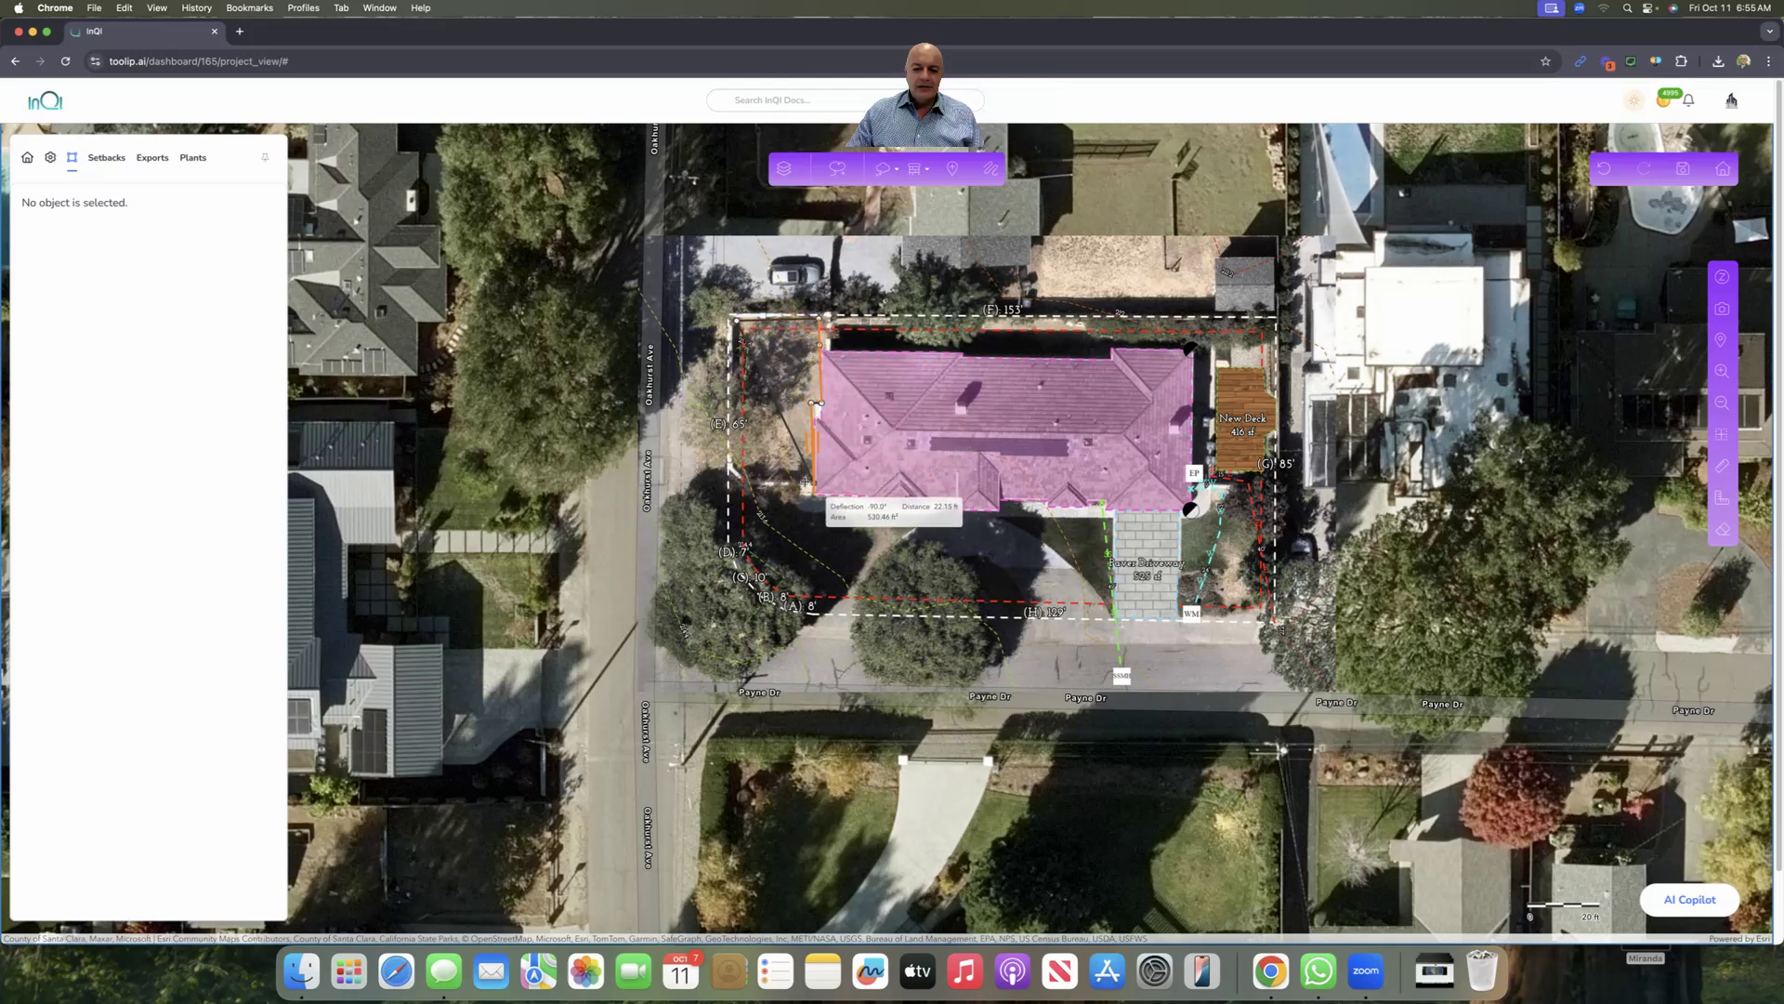
{"action": "left_click", "coordinate": [746, 478]}
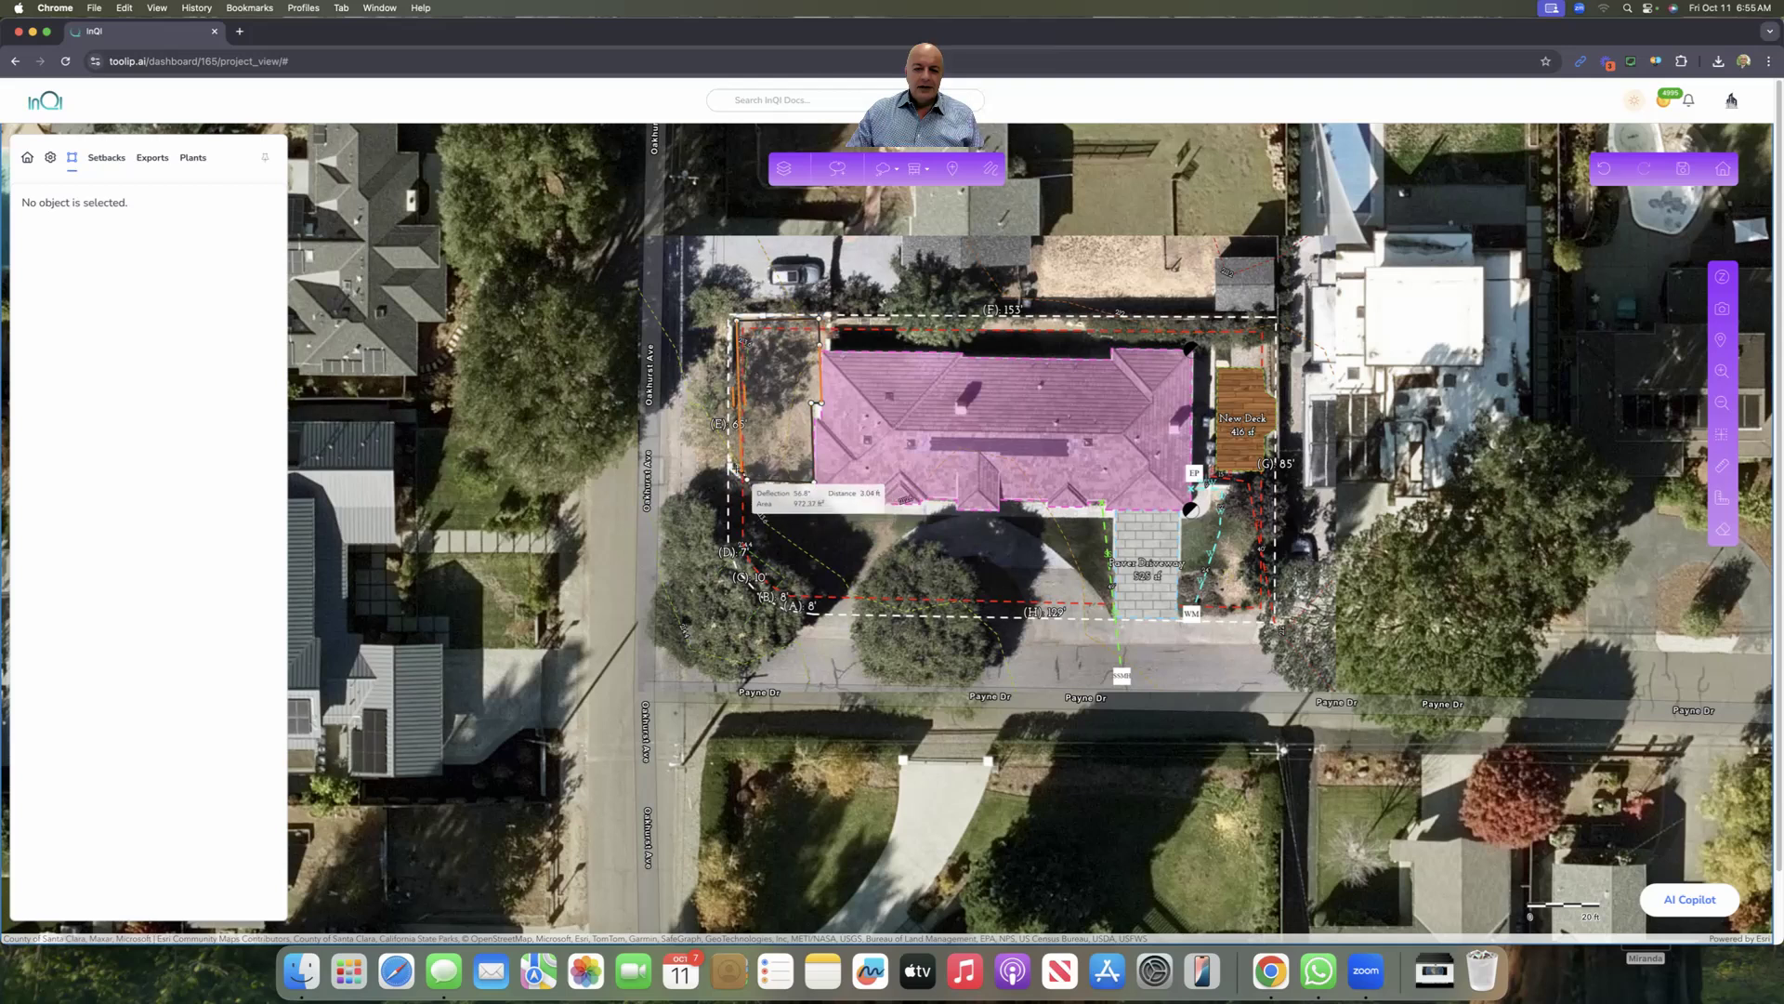
{"action": "left_click", "coordinate": [733, 467]}
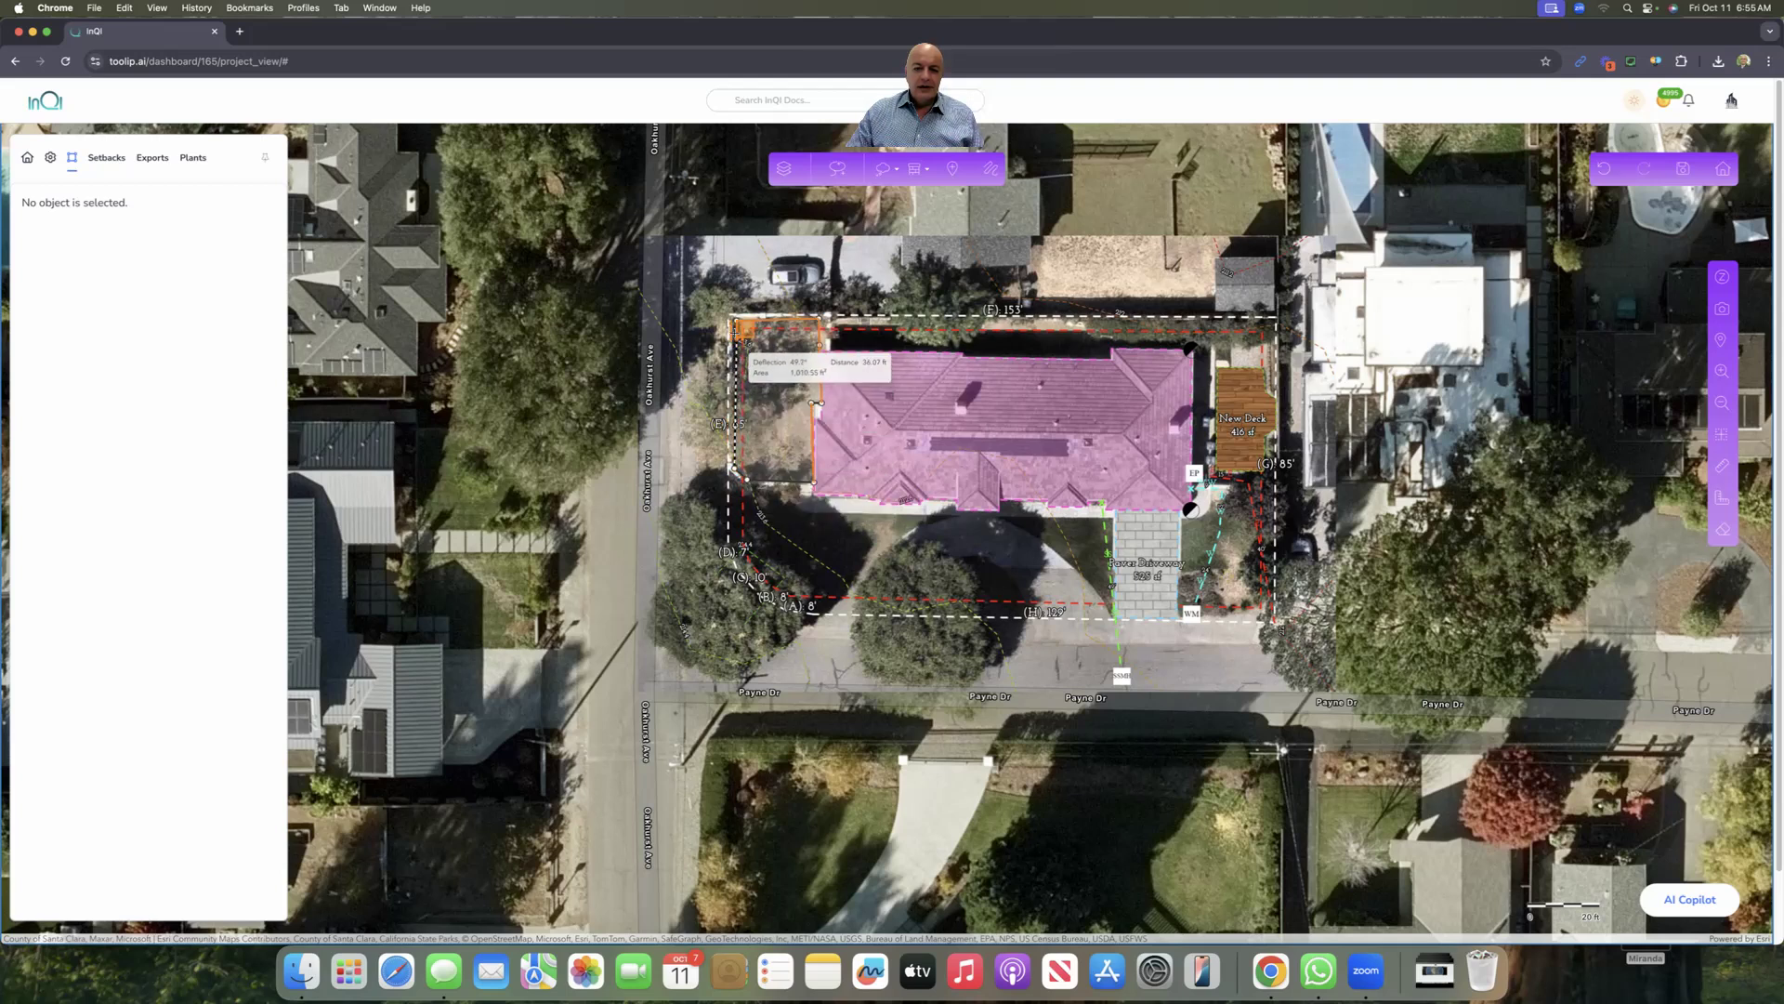
{"action": "left_click", "coordinate": [734, 318]}
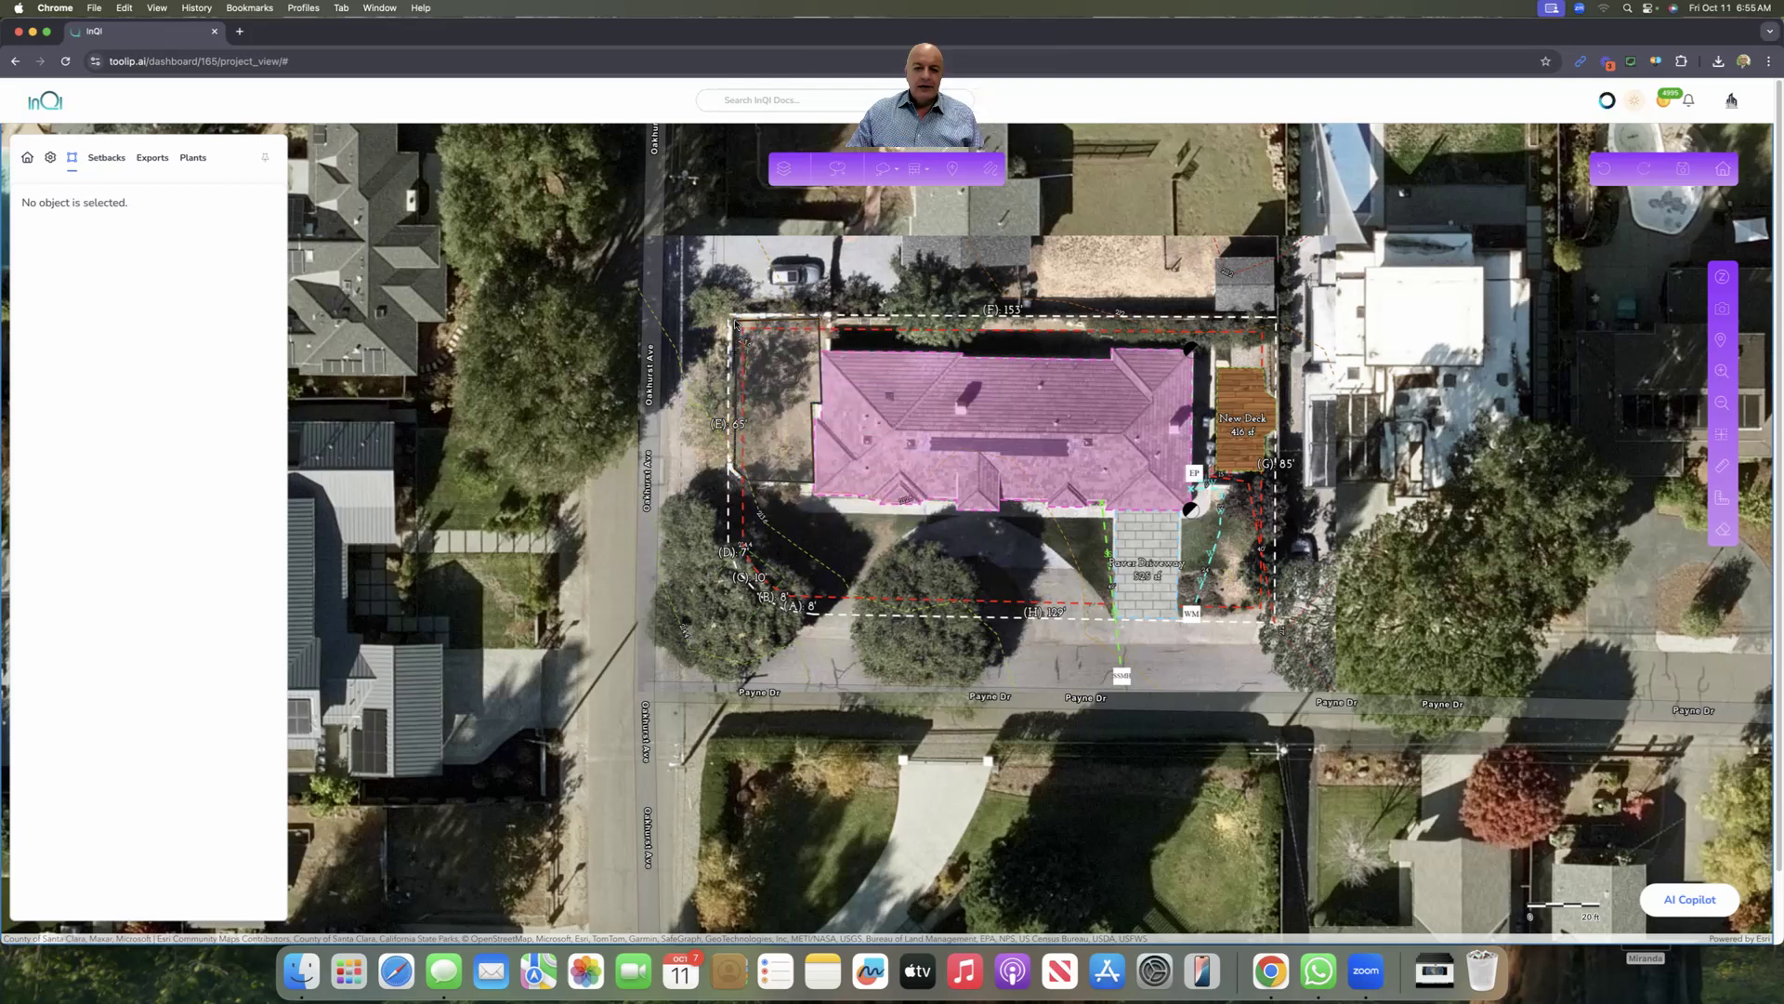
{"action": "left_click", "coordinate": [223, 406]}
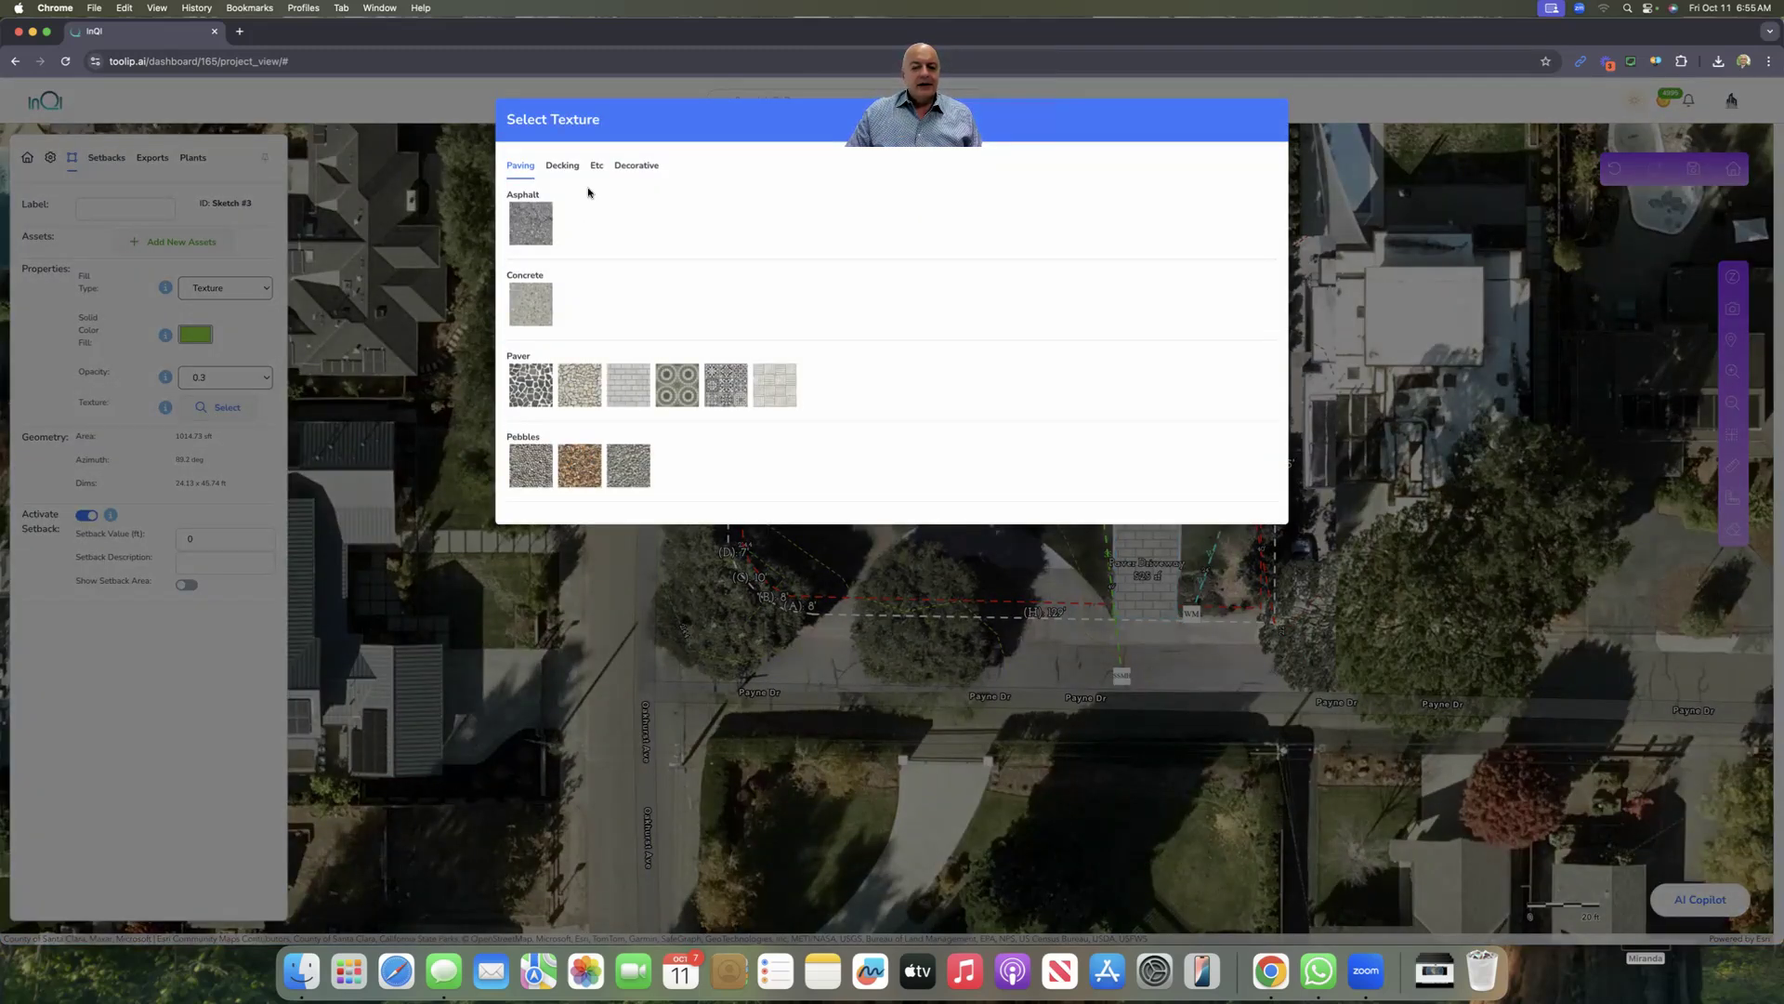
Step: Fill the side-yard area with the Lawn texture from the Etc tab
{"action": "left_click", "coordinate": [637, 171]}
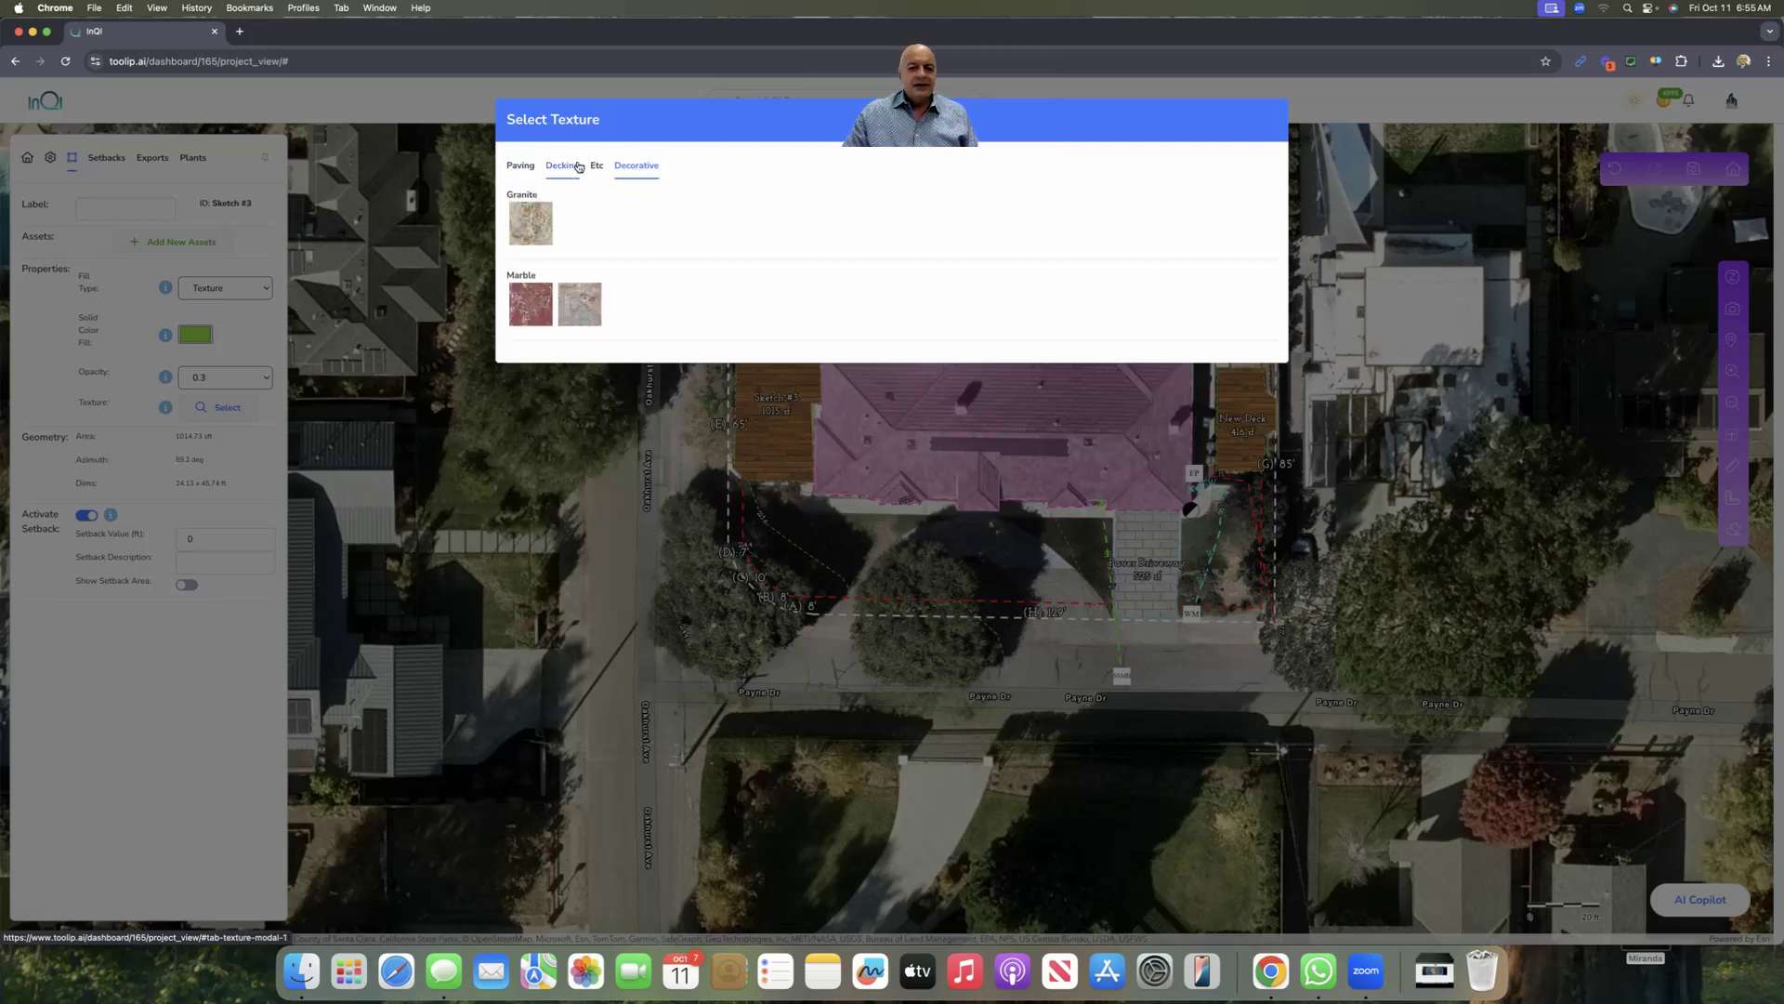
{"action": "left_click", "coordinate": [593, 167]}
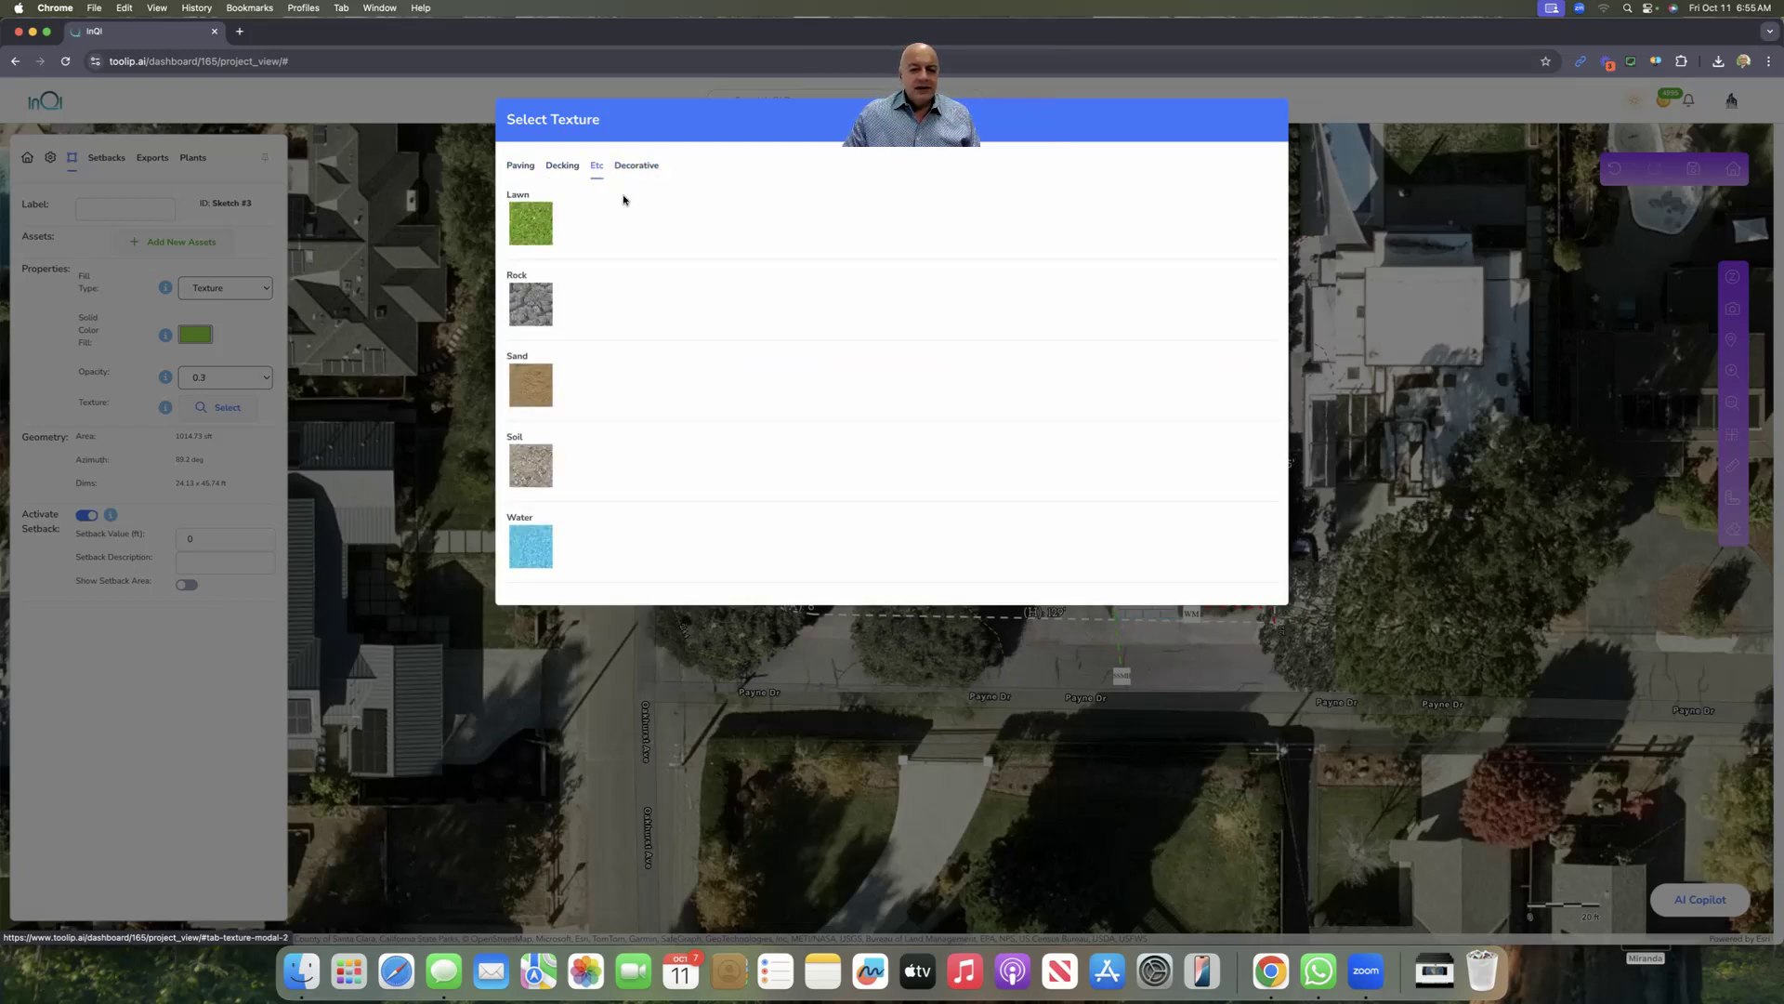
{"action": "left_click", "coordinate": [525, 220]}
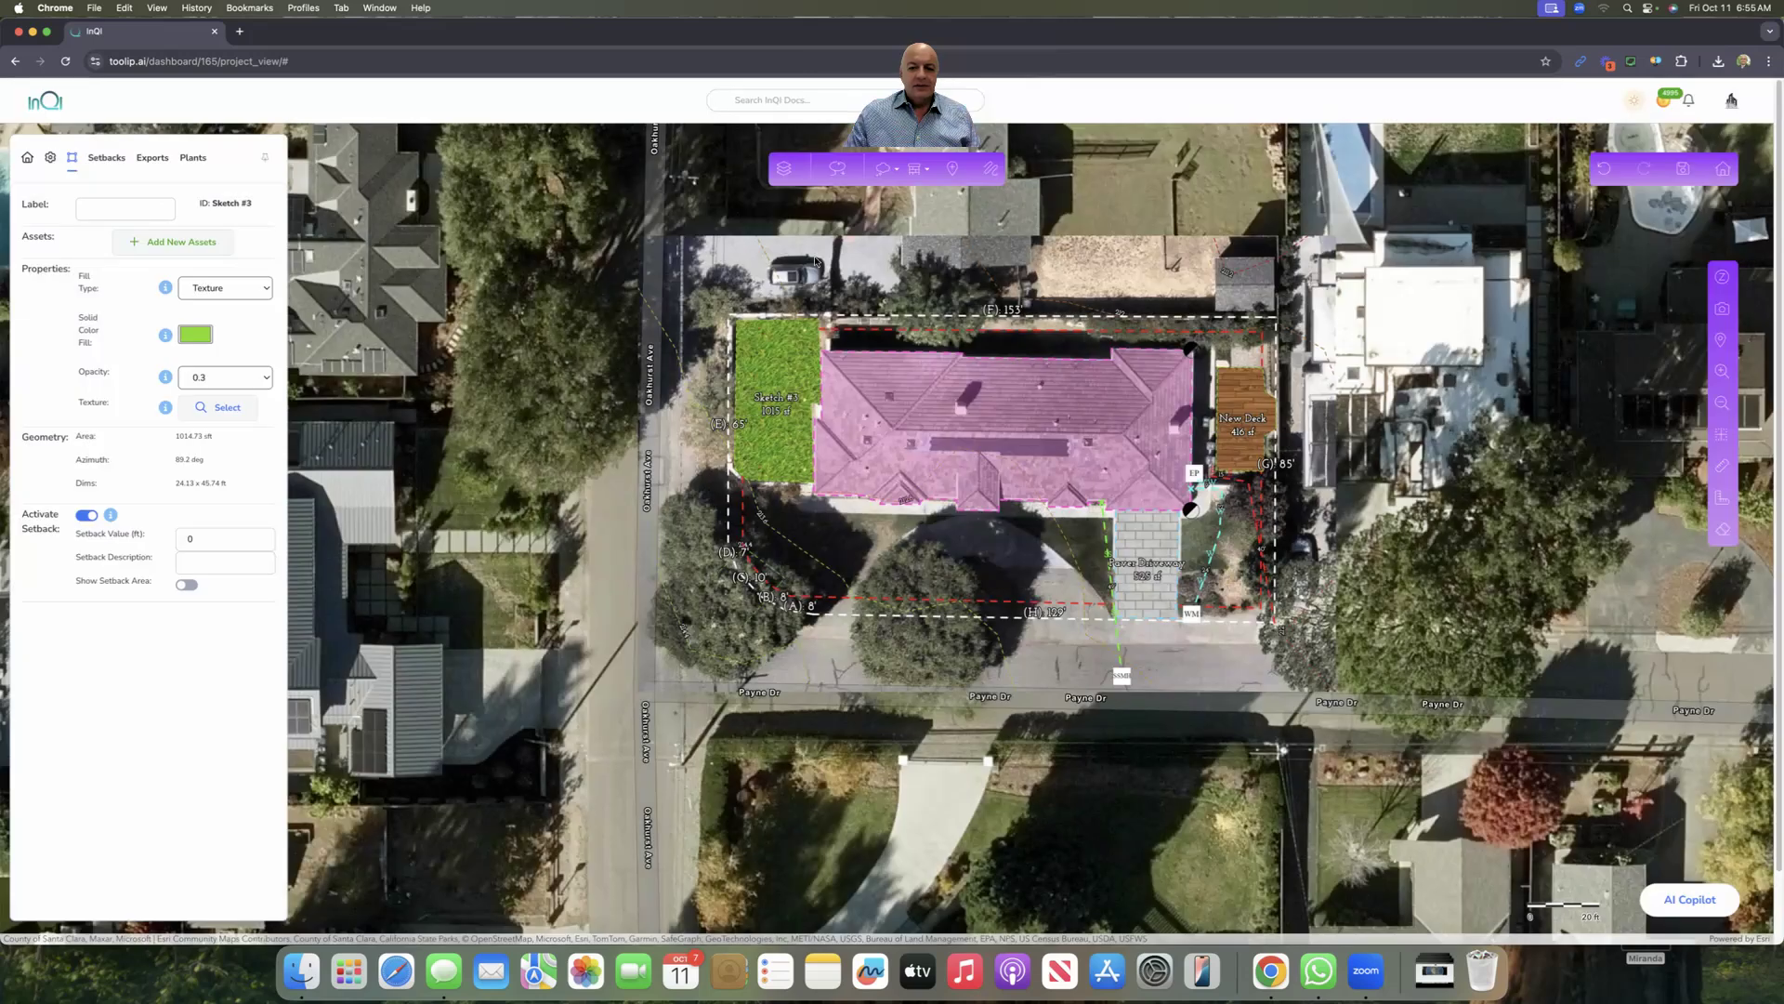
Step: Label the side-yard area 'New Lawn' and save the site plan
{"action": "left_click", "coordinate": [155, 210]}
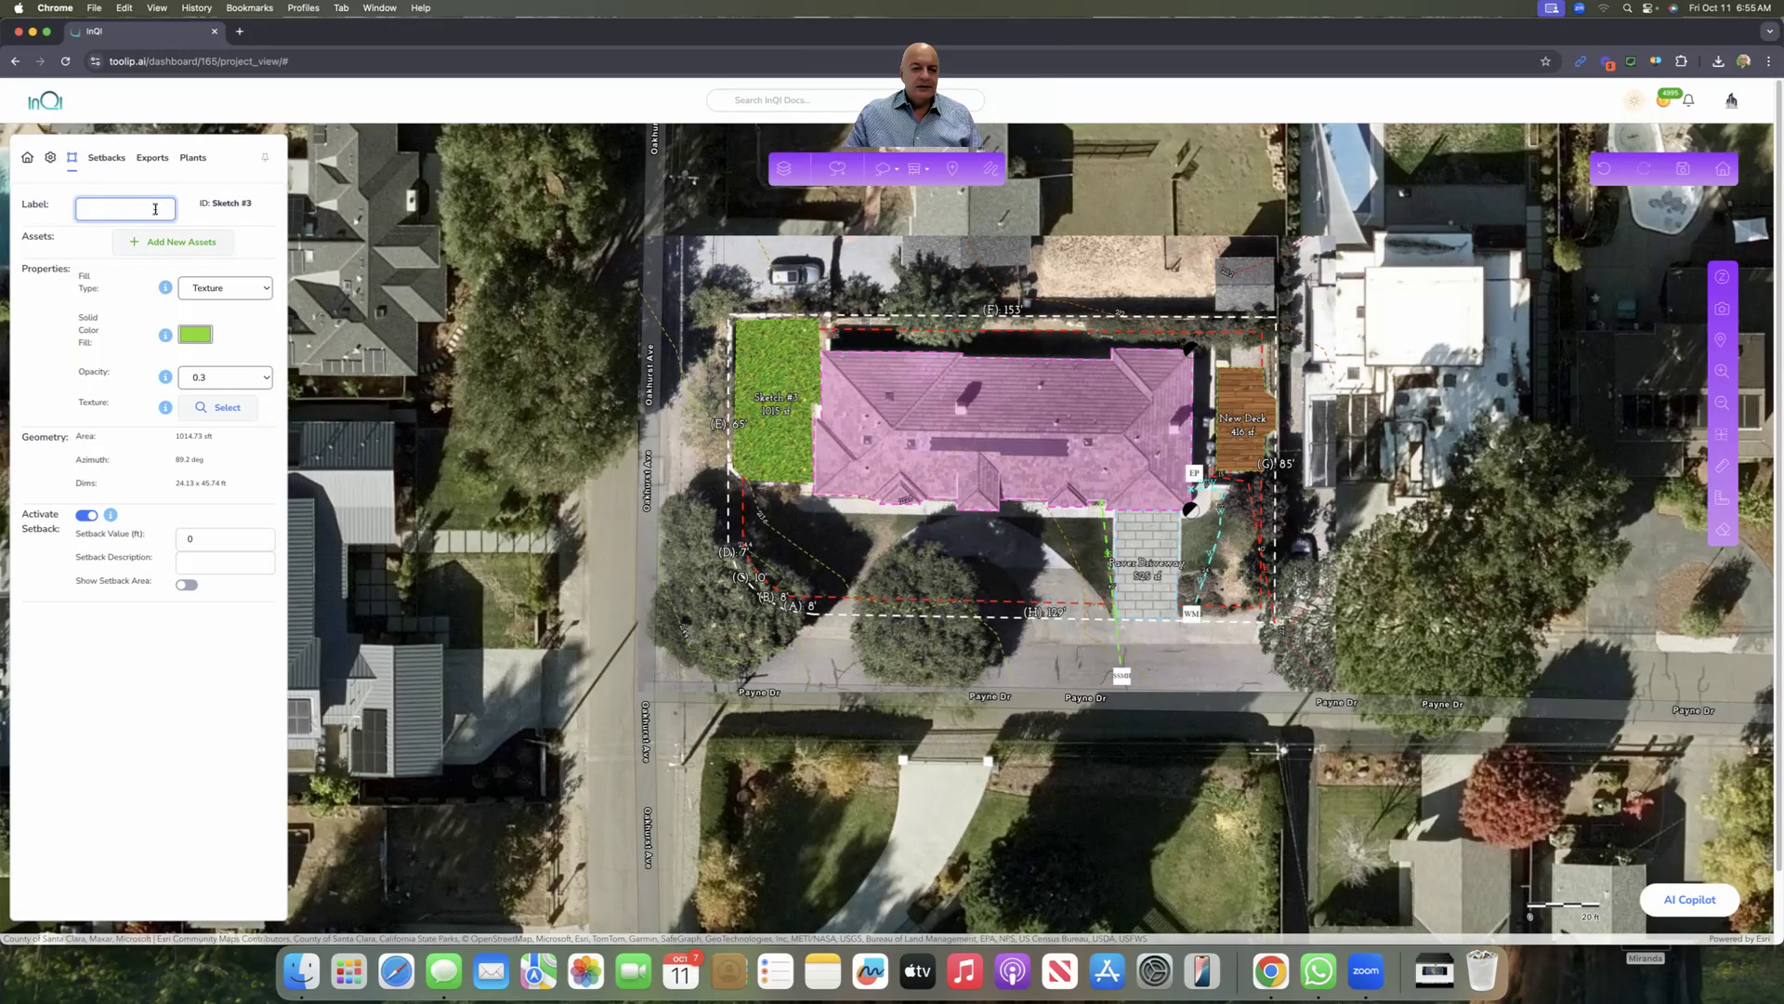
{"action": "type", "text": "New Lawn"}
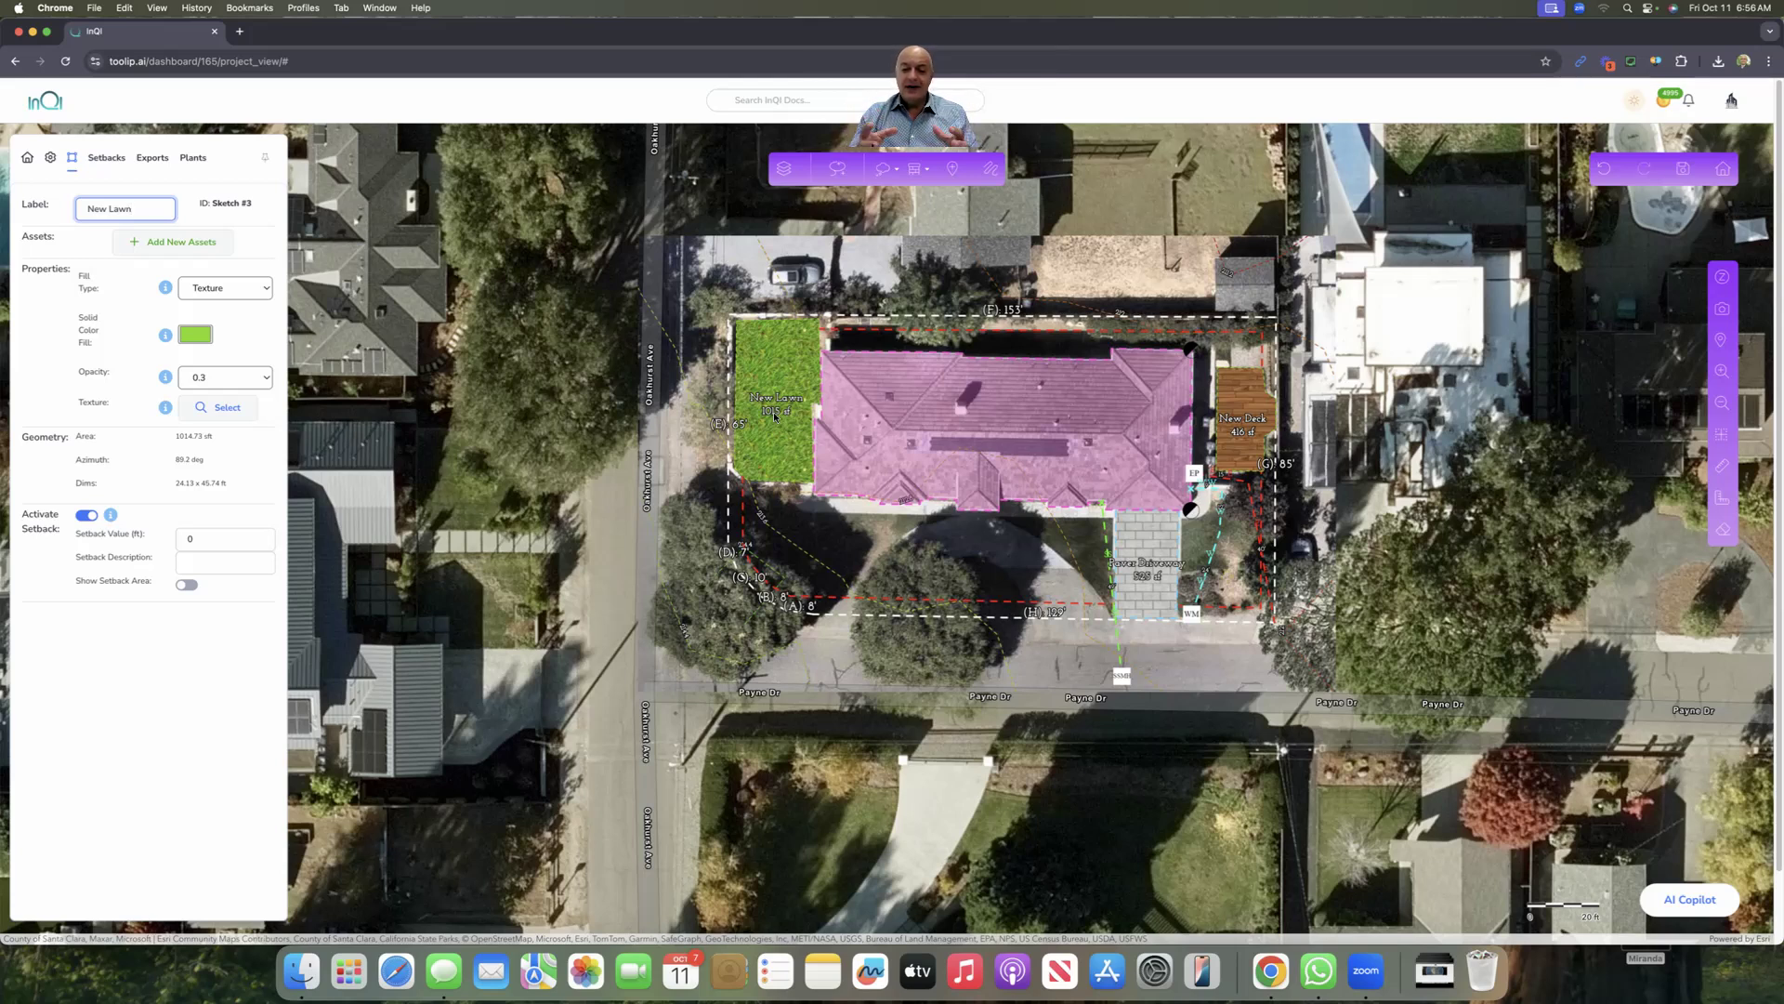
{"action": "left_click", "coordinate": [1686, 171]}
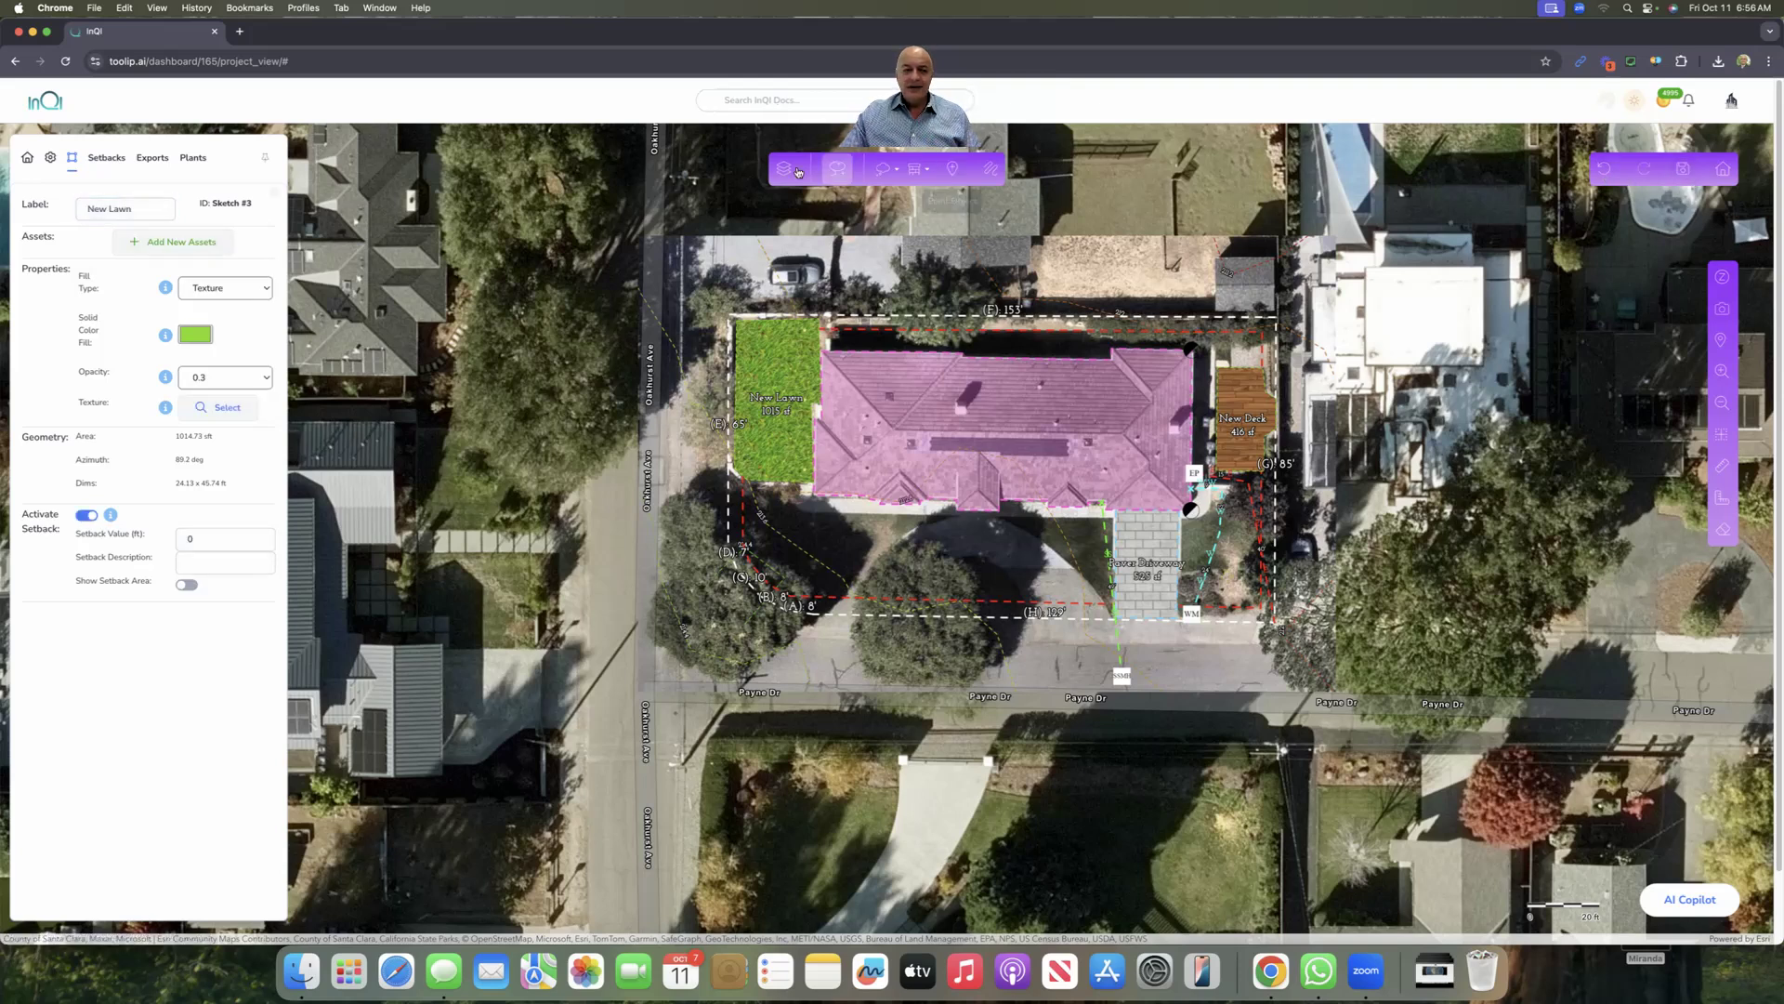
Step: Add a Screenshot (PDF) item to the exports and review its quality and frame settings
{"action": "left_click", "coordinate": [160, 161]}
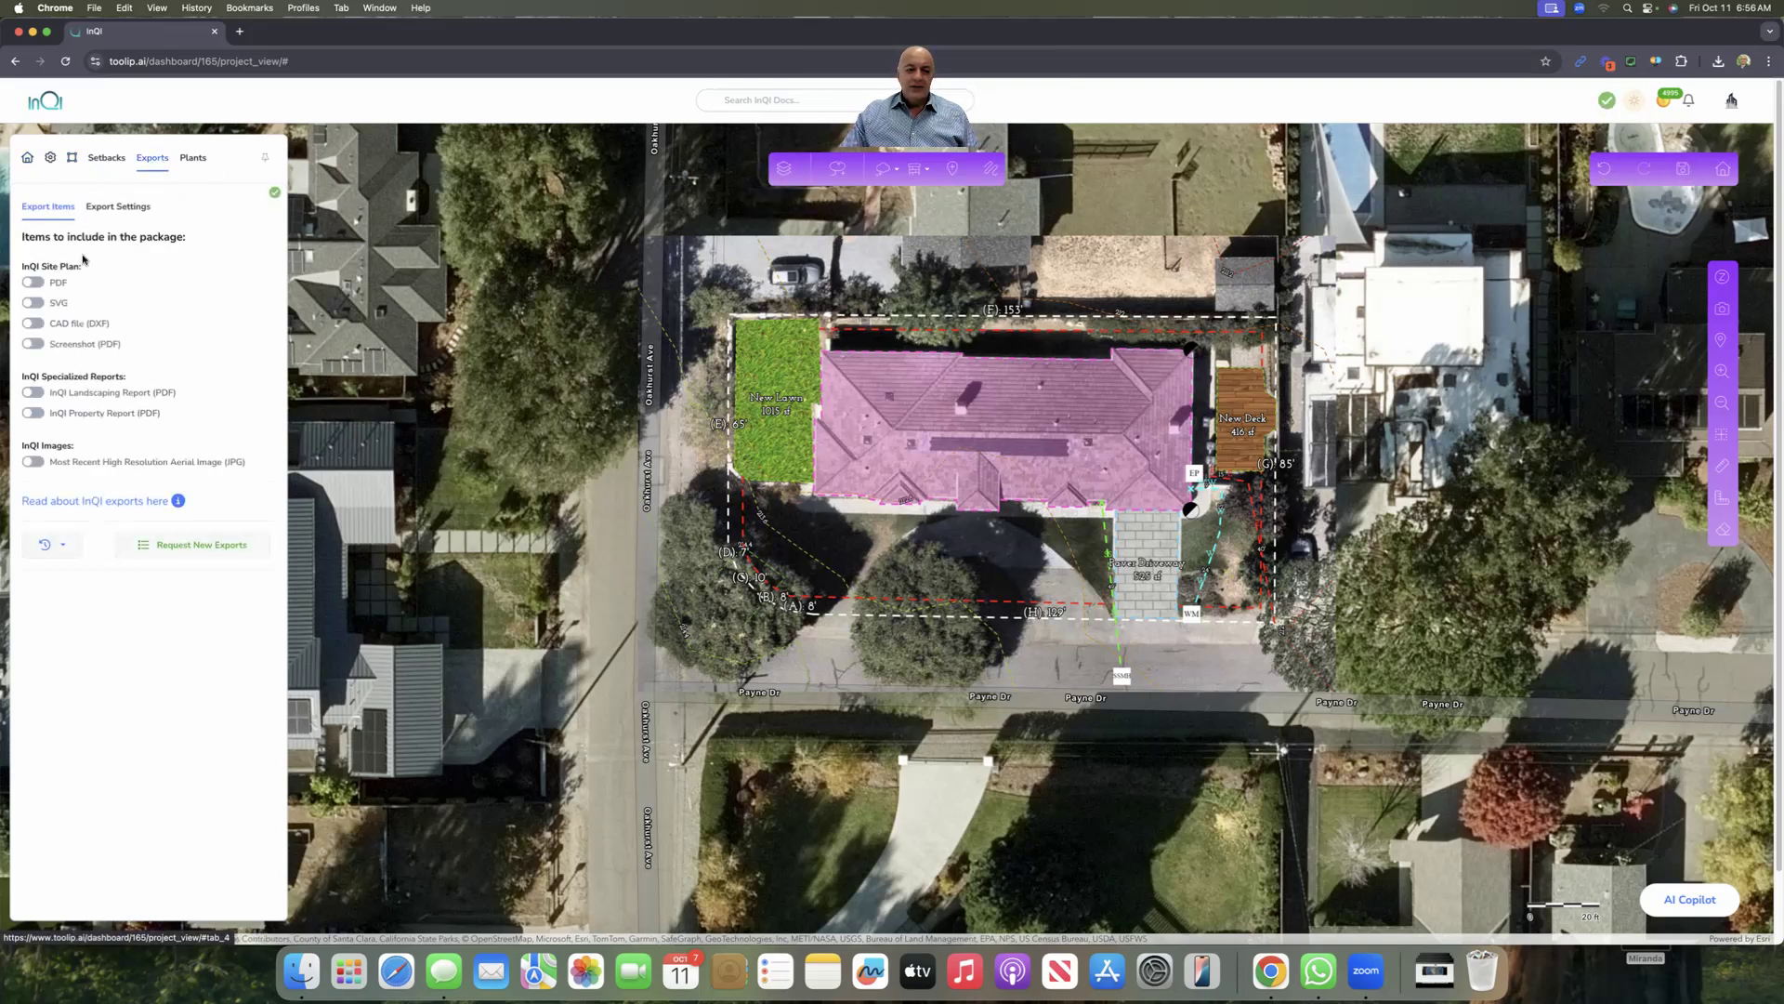
{"action": "left_click", "coordinate": [68, 349]}
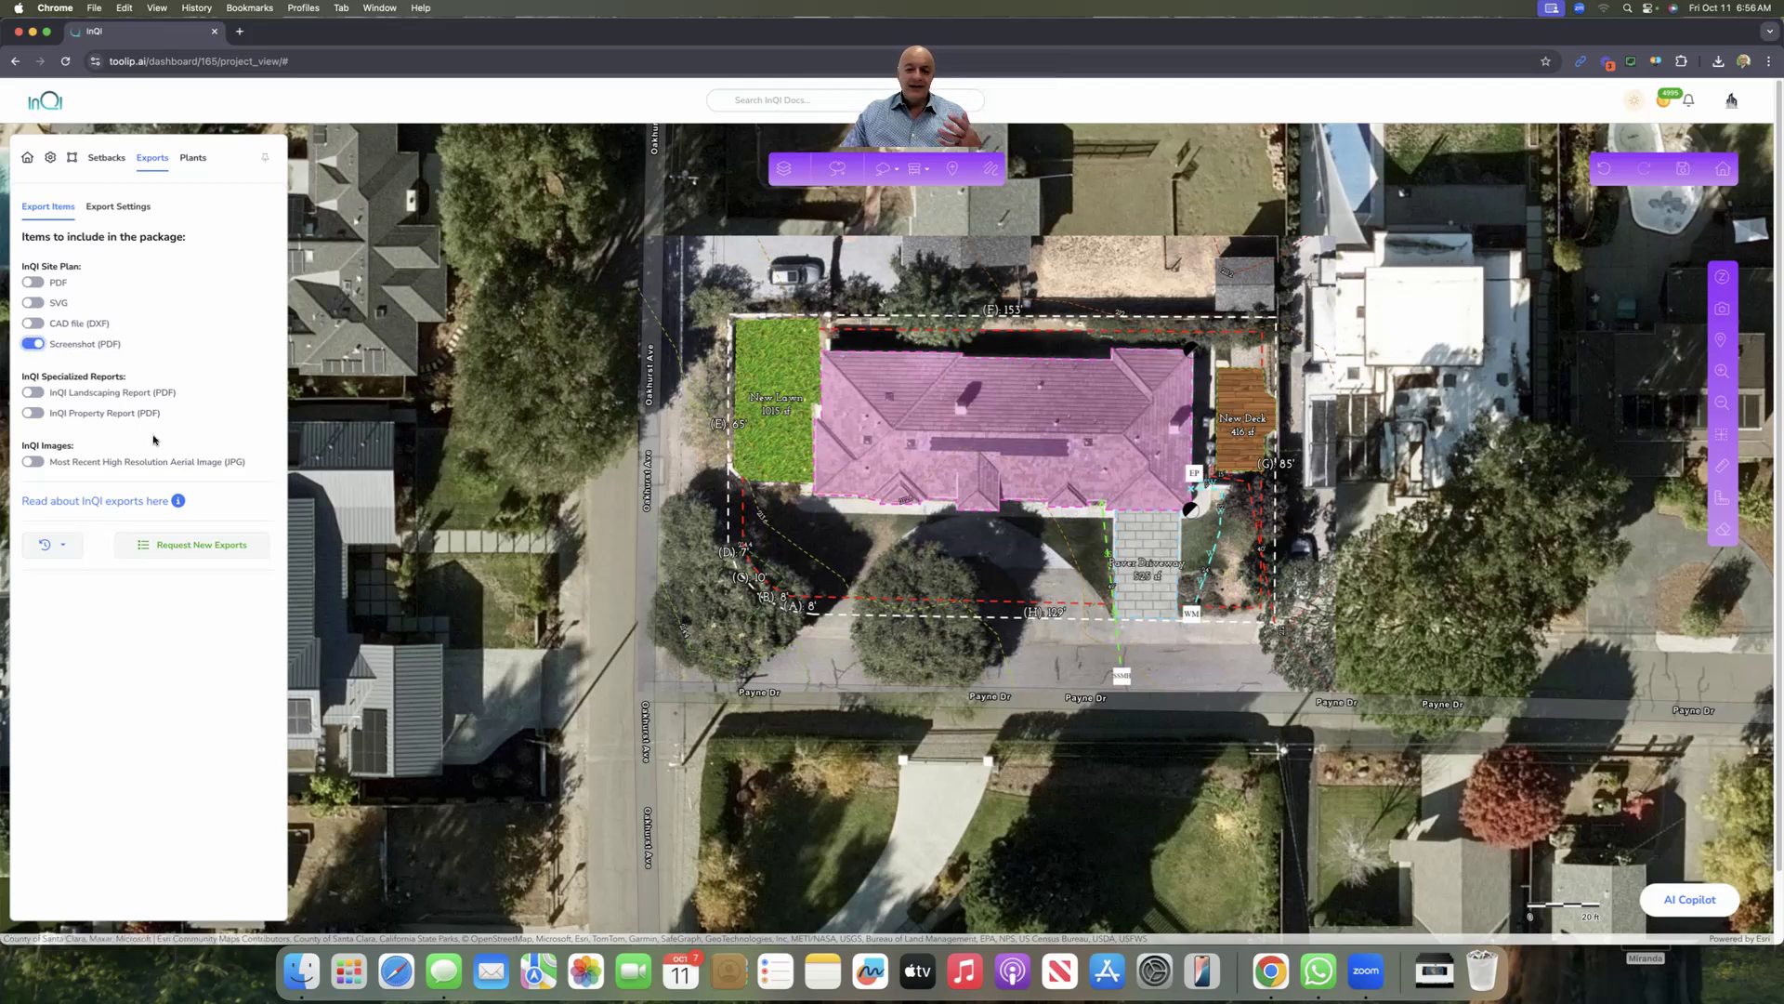
{"action": "left_click", "coordinate": [118, 206]}
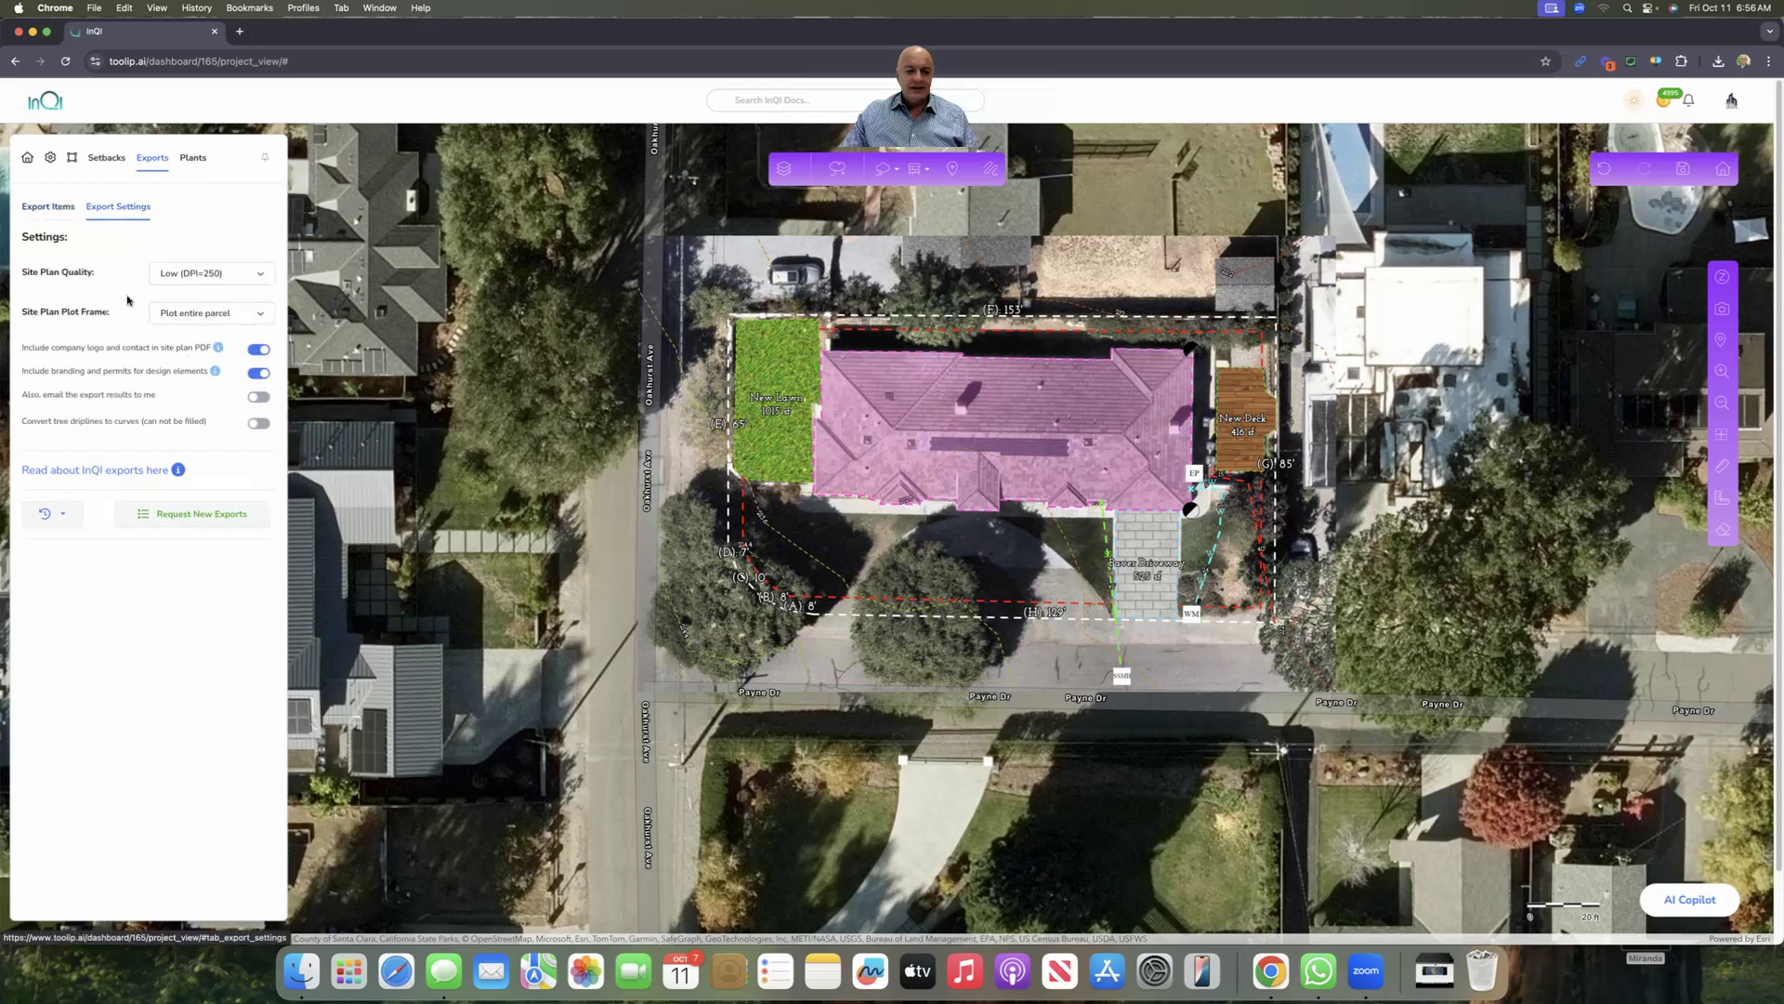
{"action": "left_click", "coordinate": [63, 209]}
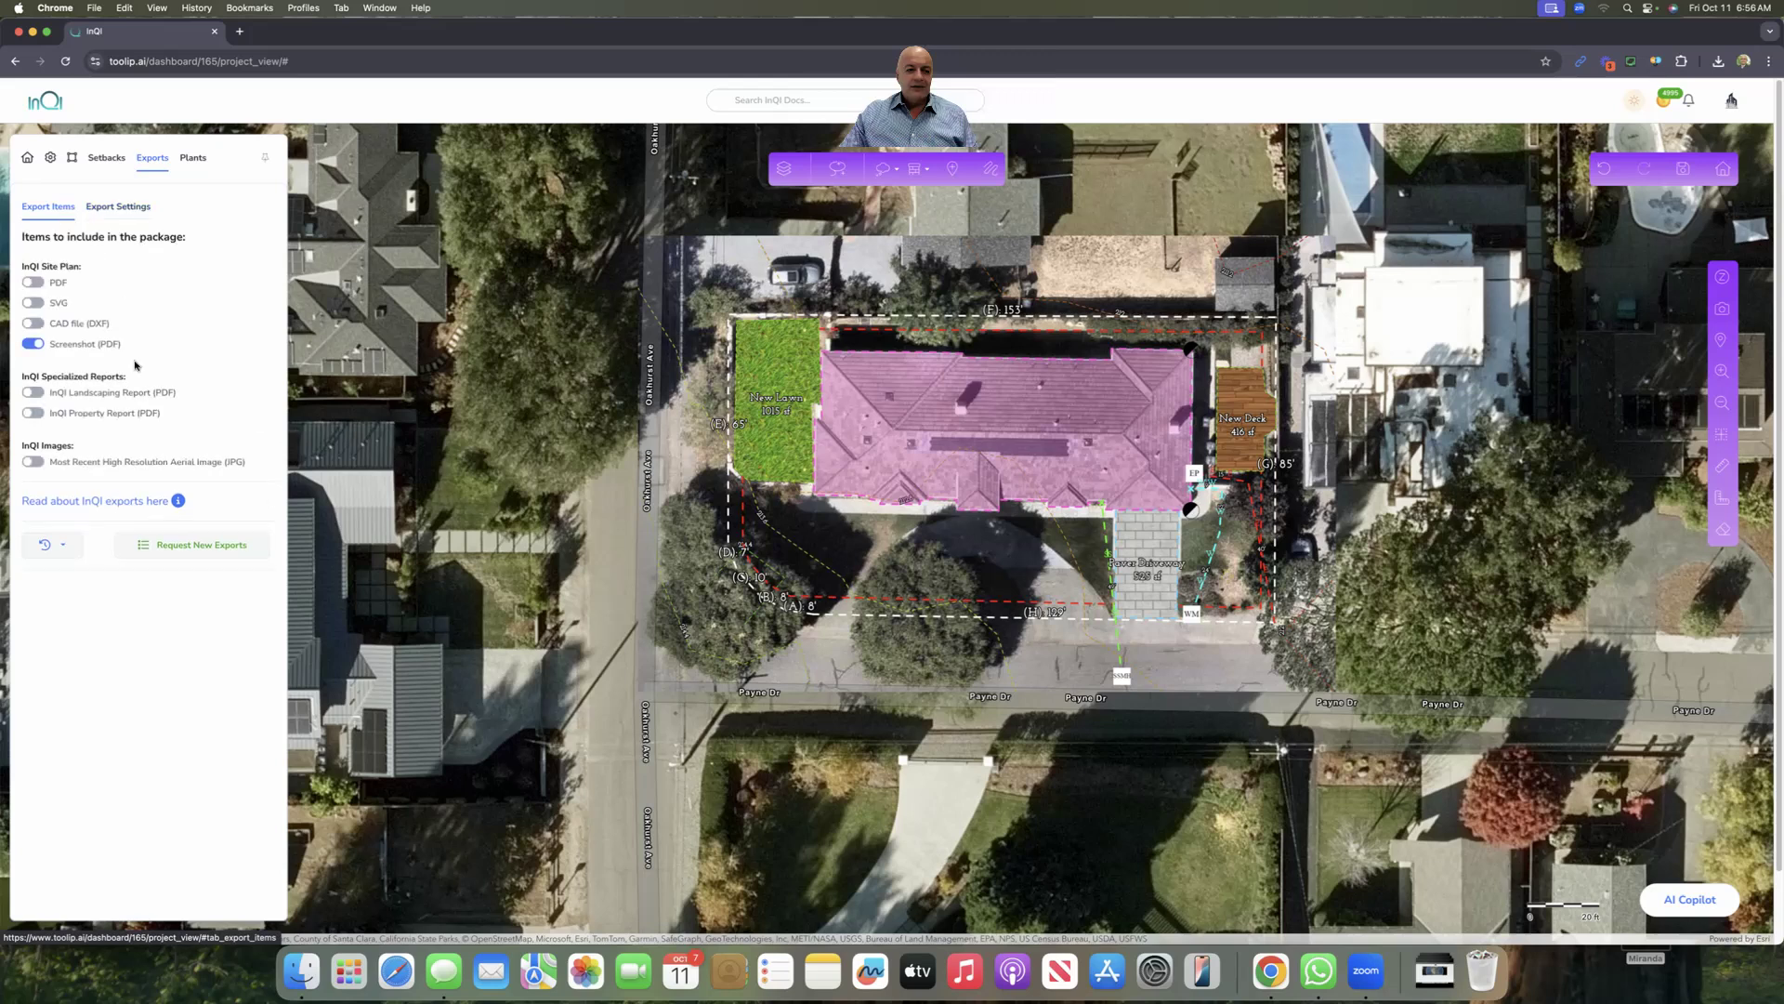
Step: Generate the export package, then download and open the InQI Site Plan Screenshot PDF
{"action": "left_click", "coordinate": [184, 548]}
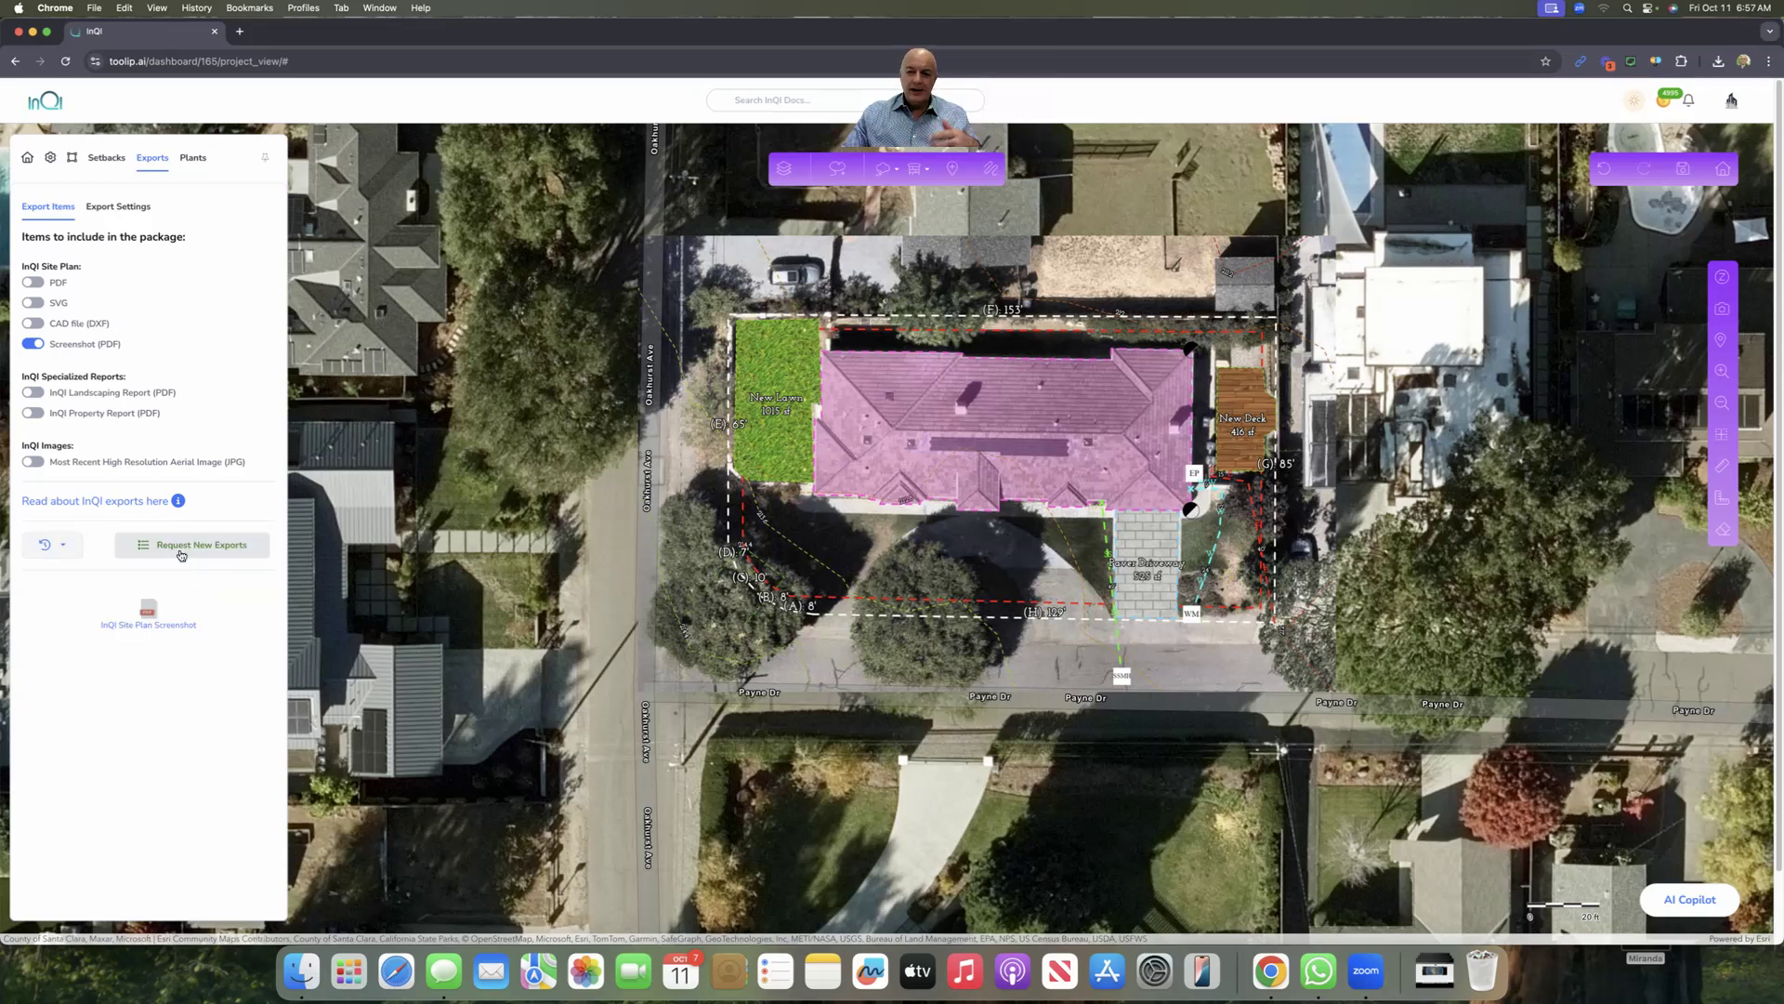
{"action": "left_click", "coordinate": [141, 627]}
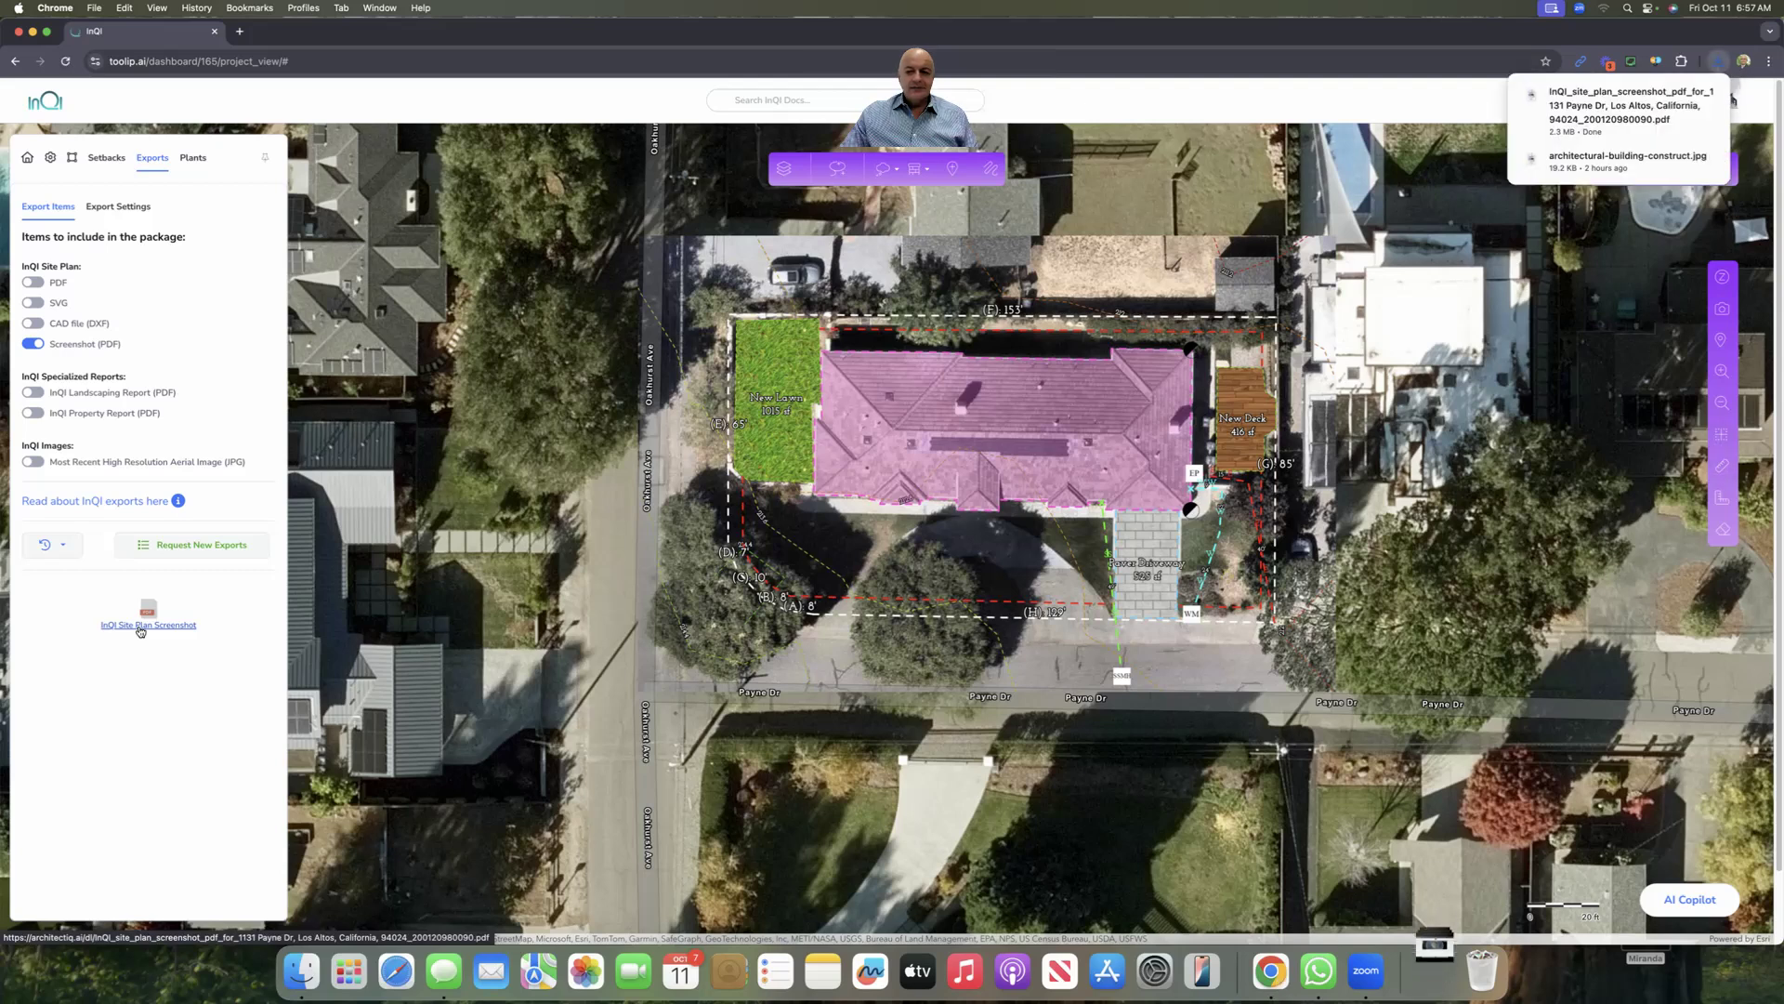
{"action": "left_click", "coordinate": [1617, 105]}
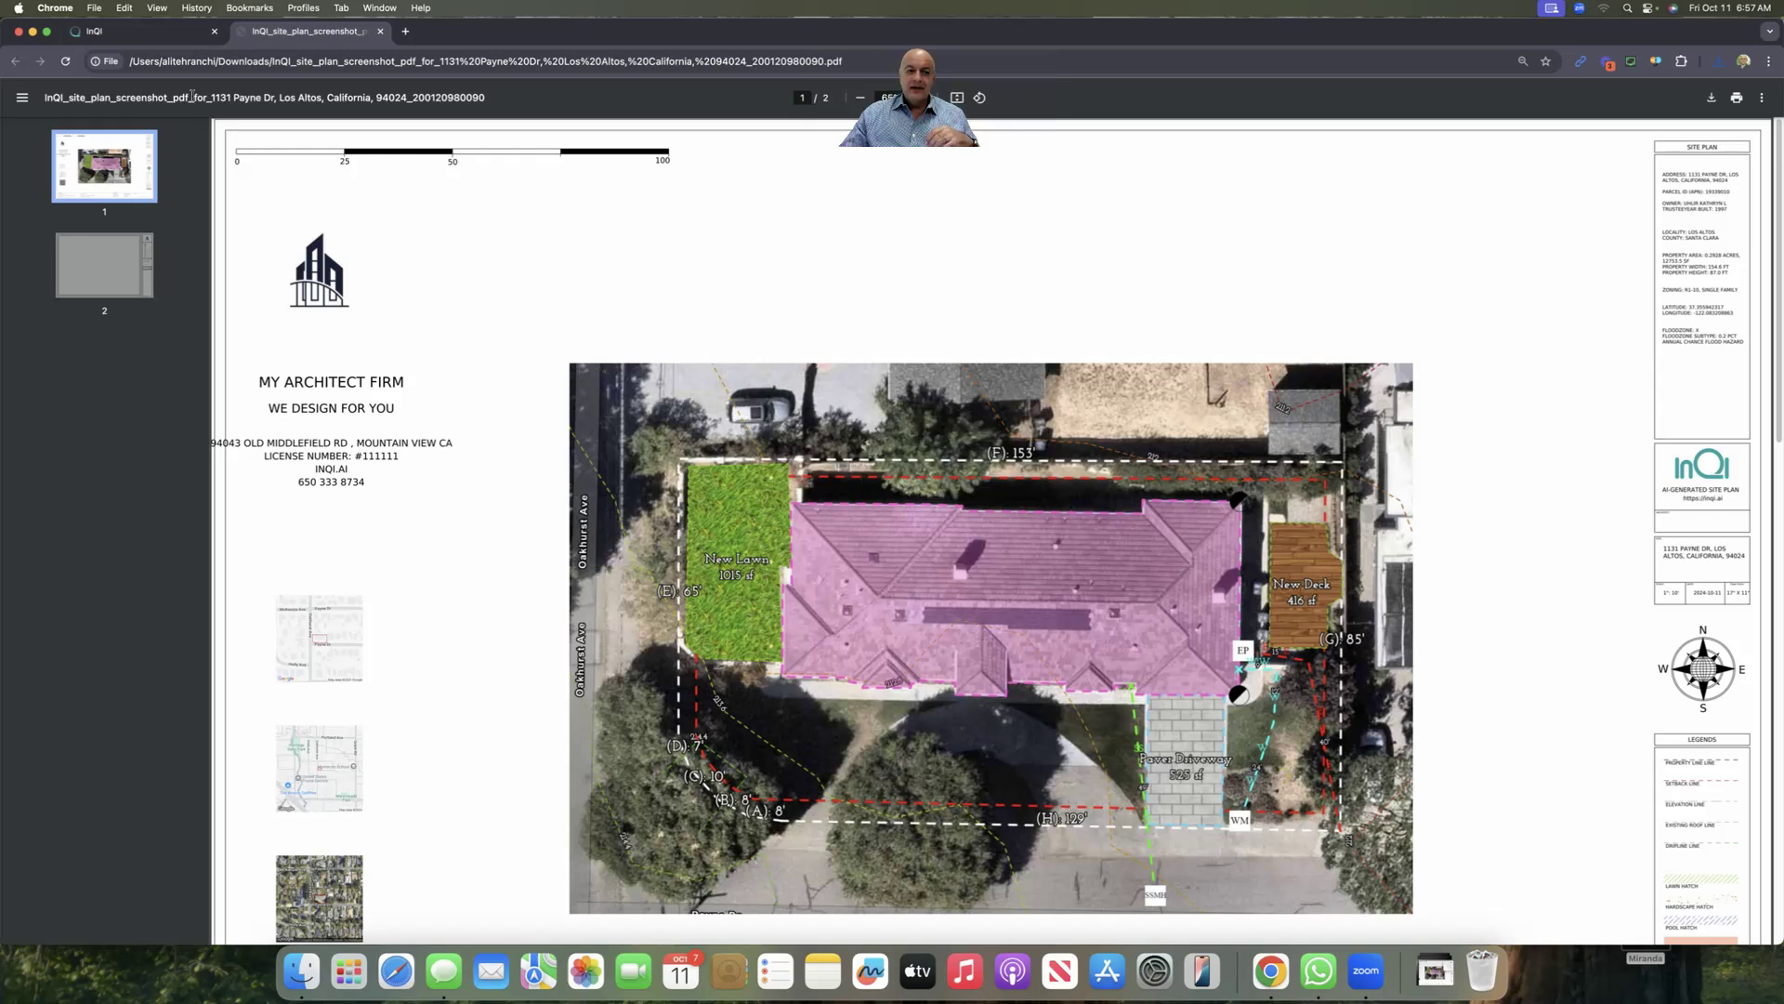
Step: After reviewing the two-page site plan PDF, go back to the InQI map tab
{"action": "left_click", "coordinate": [139, 30]}
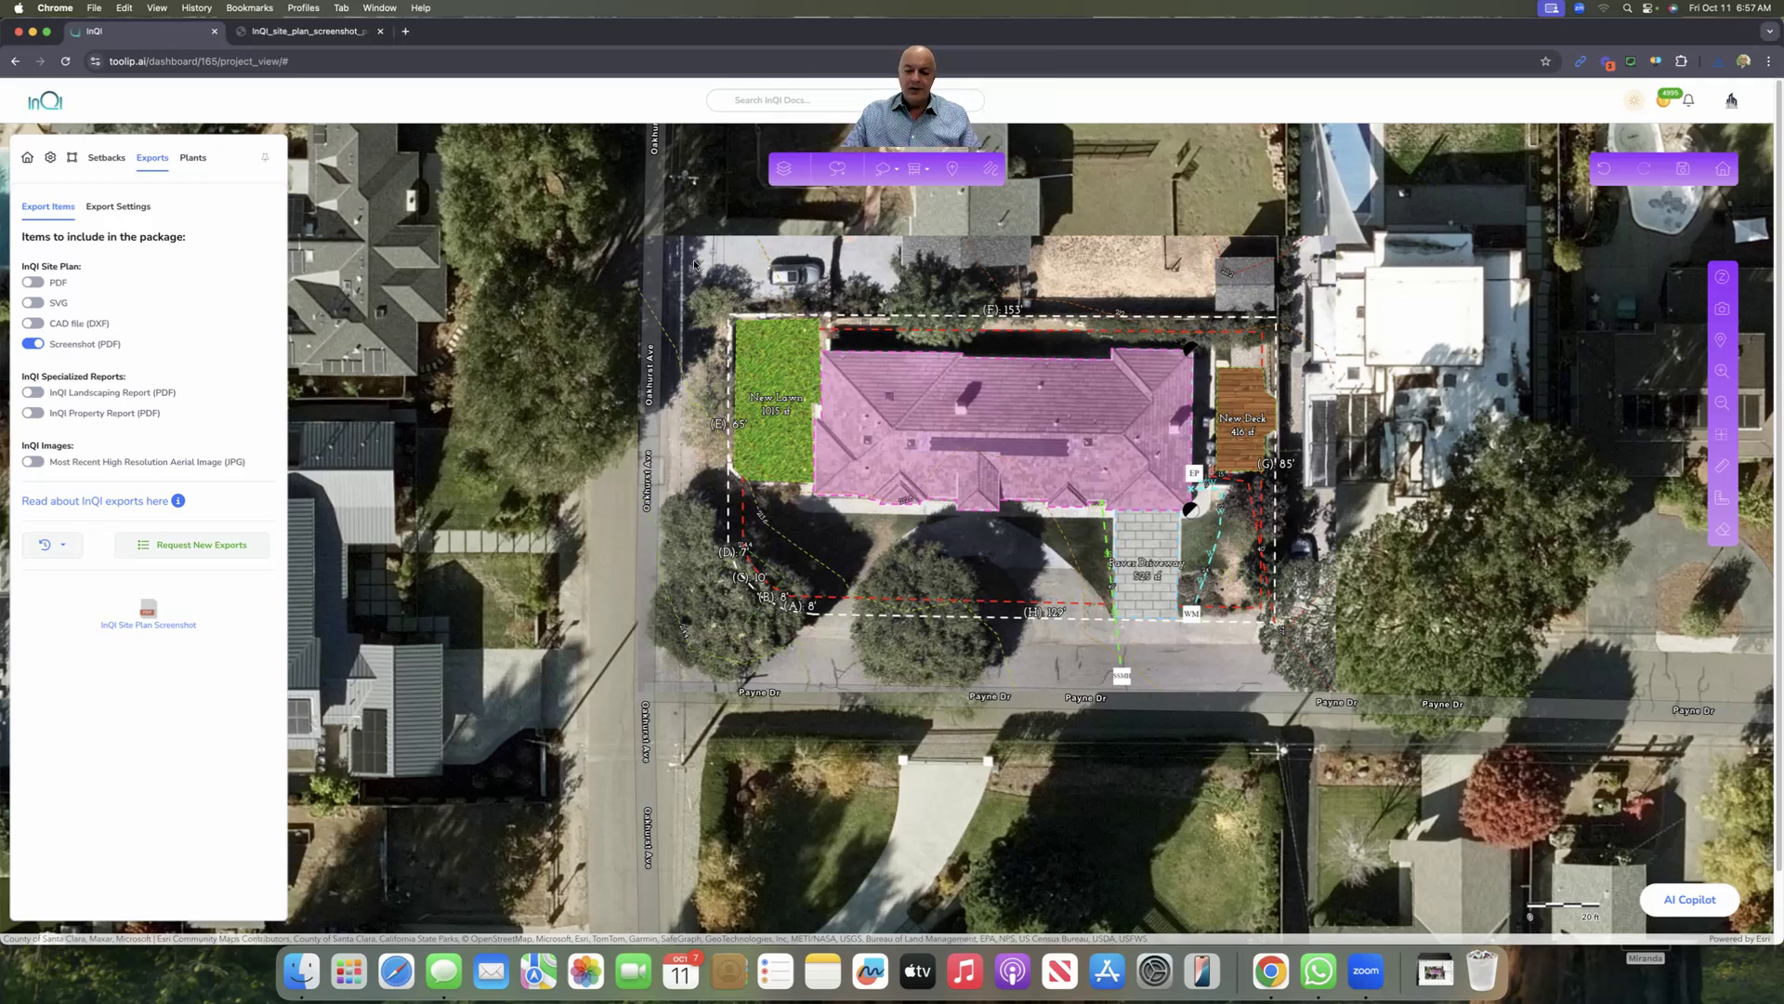
Step: Place Abelia plants from the Northern California list as single points at two front-yard spots
{"action": "left_click", "coordinate": [195, 158]}
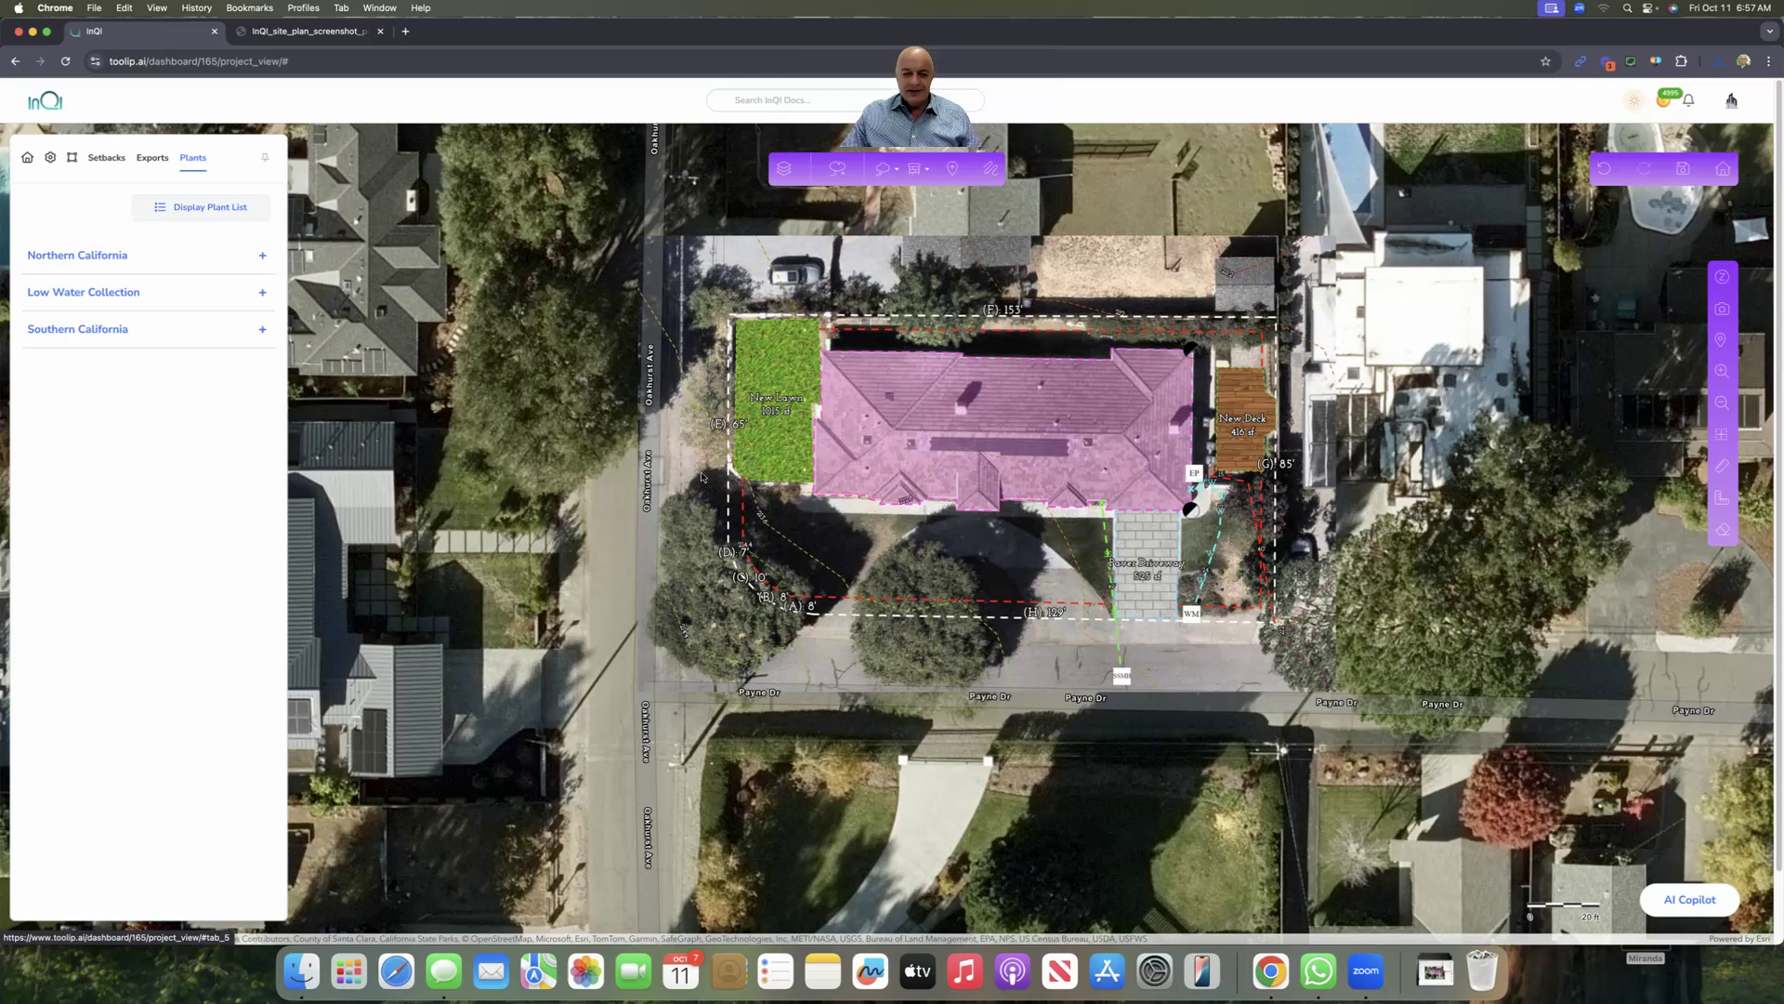
{"action": "left_click", "coordinate": [153, 258]}
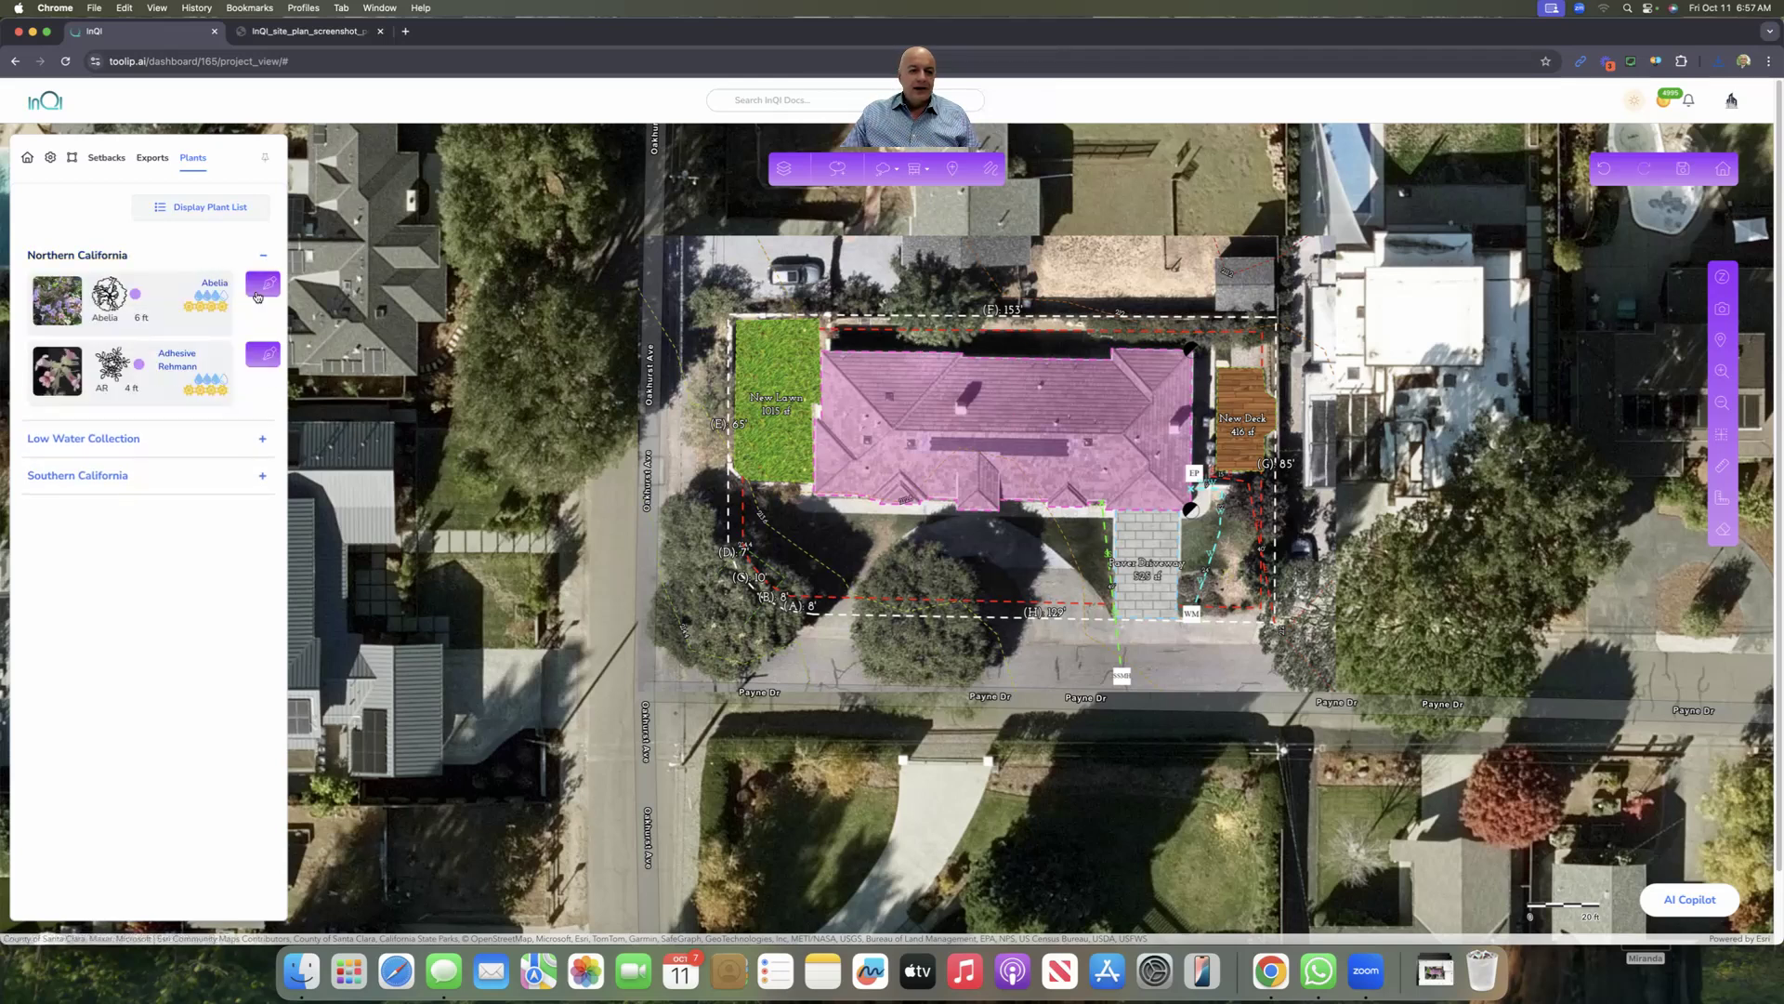
{"action": "left_click", "coordinate": [265, 293]}
{"action": "left_click", "coordinate": [179, 296]}
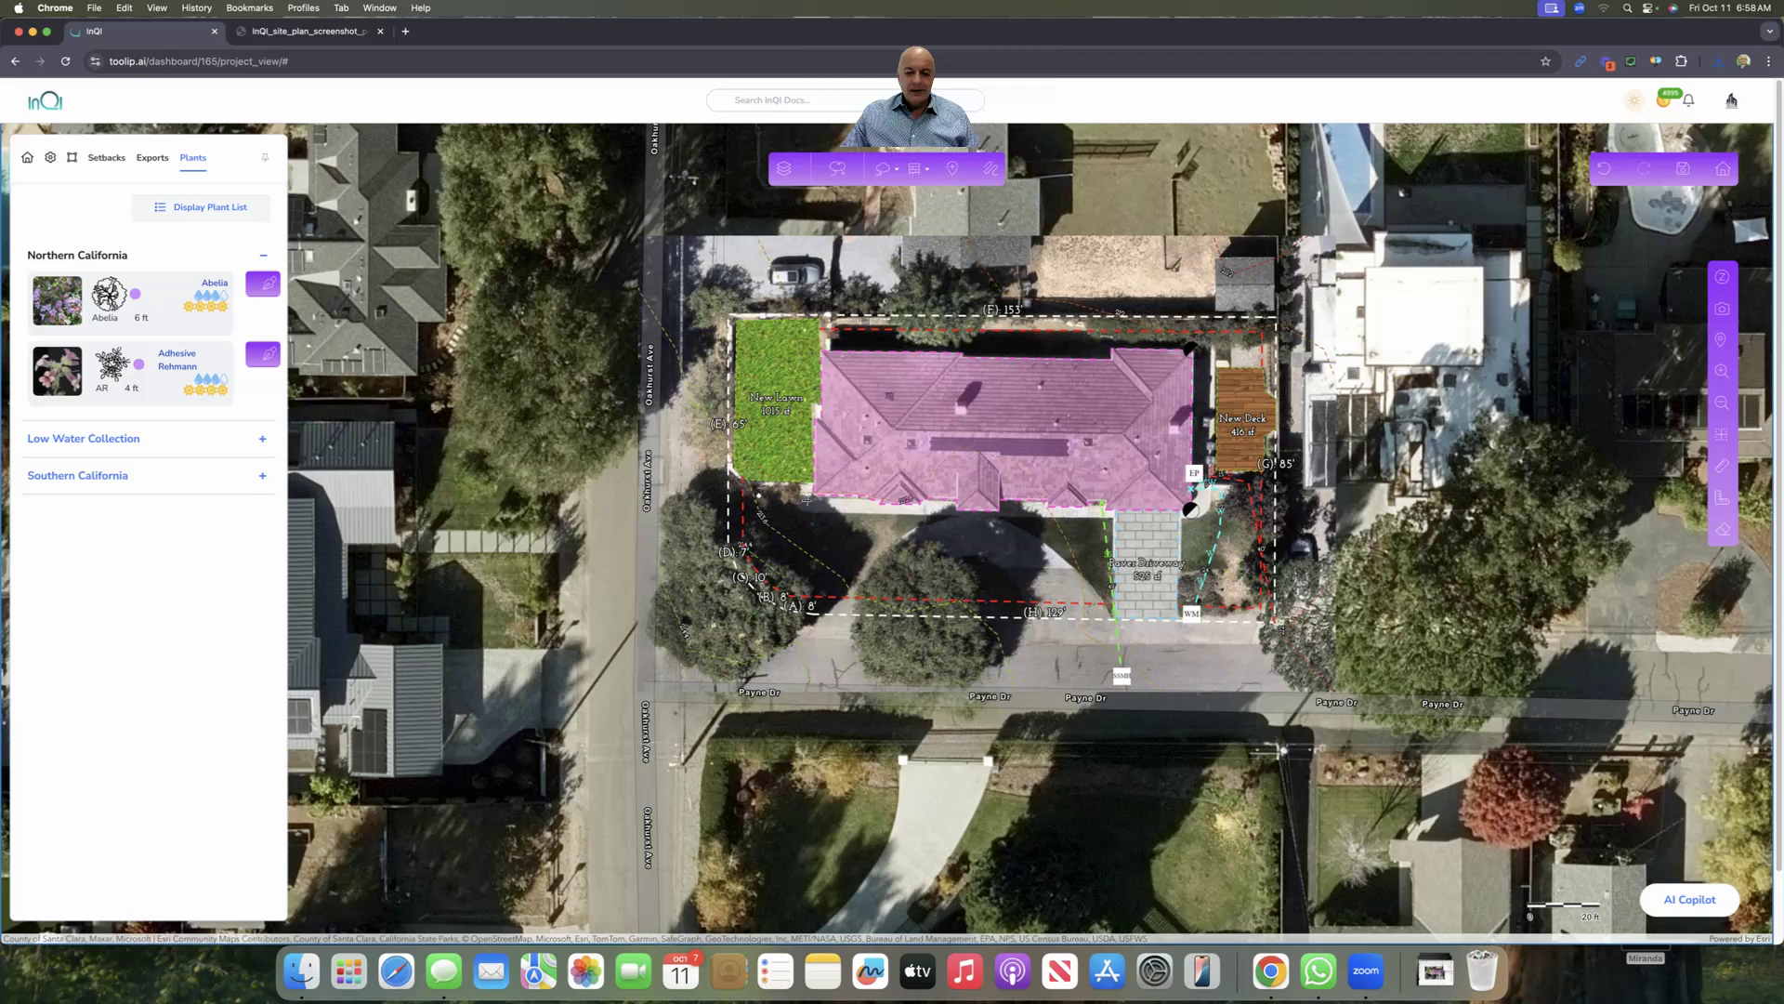
{"action": "left_click", "coordinate": [881, 535]}
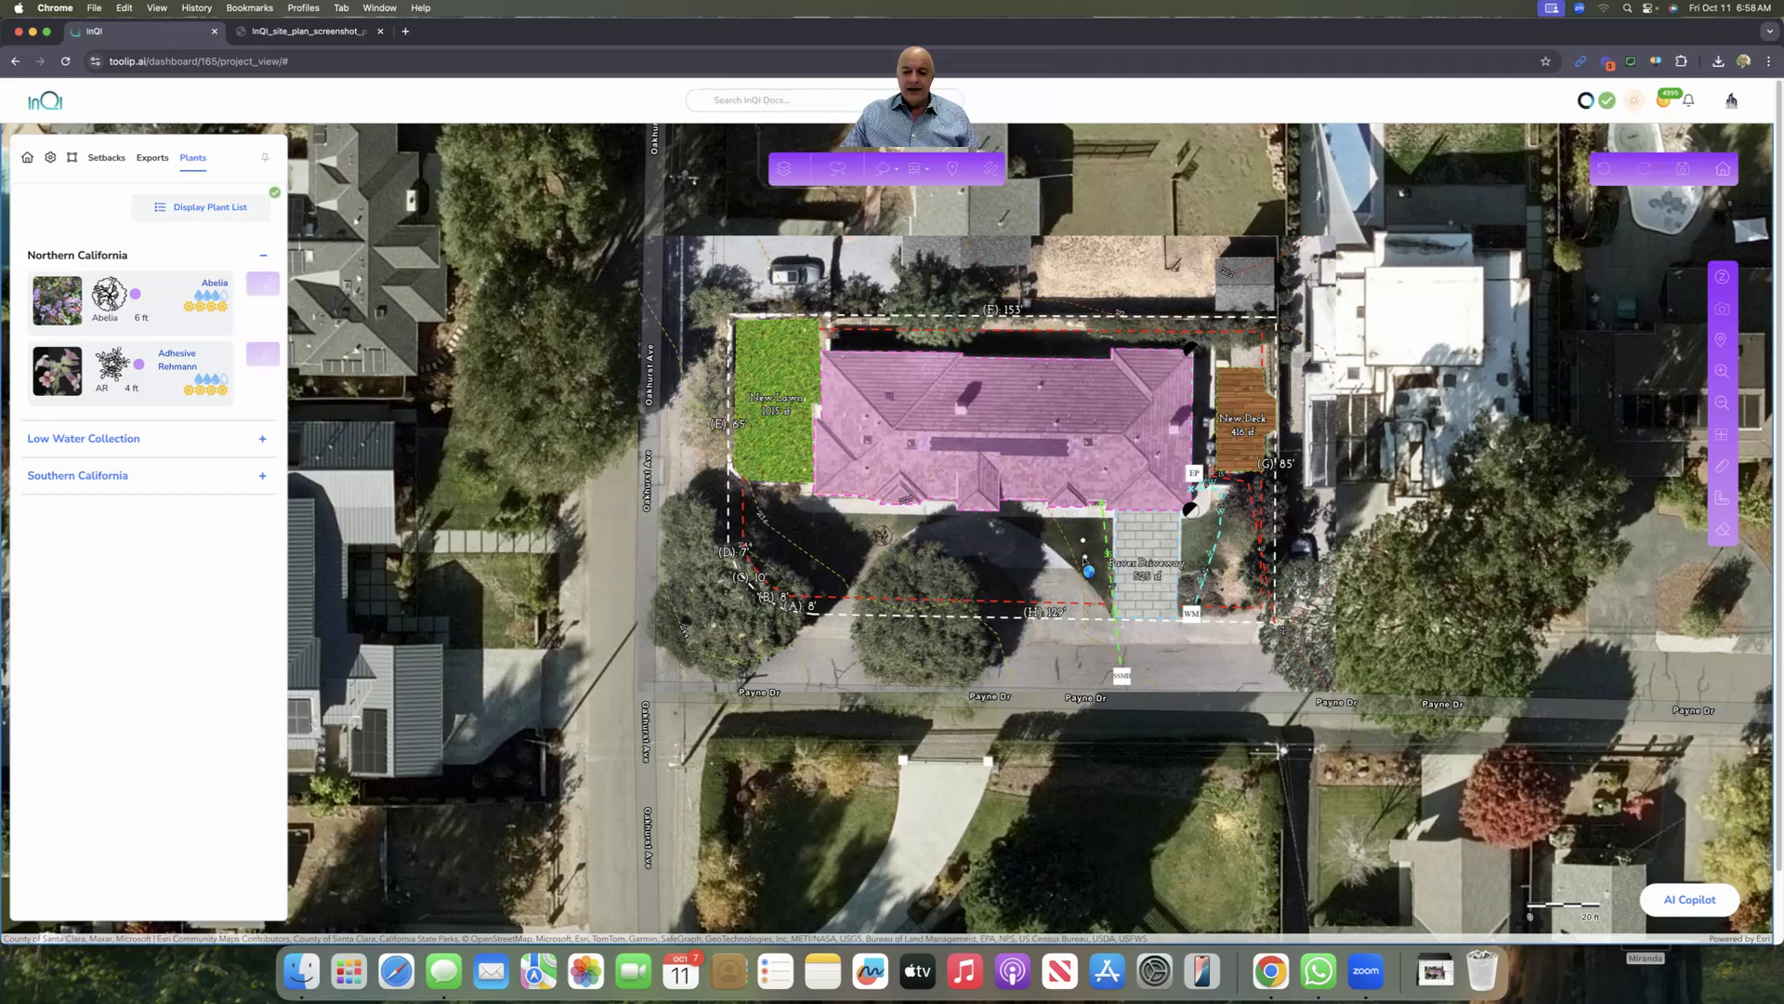
{"action": "left_click", "coordinate": [1225, 591]}
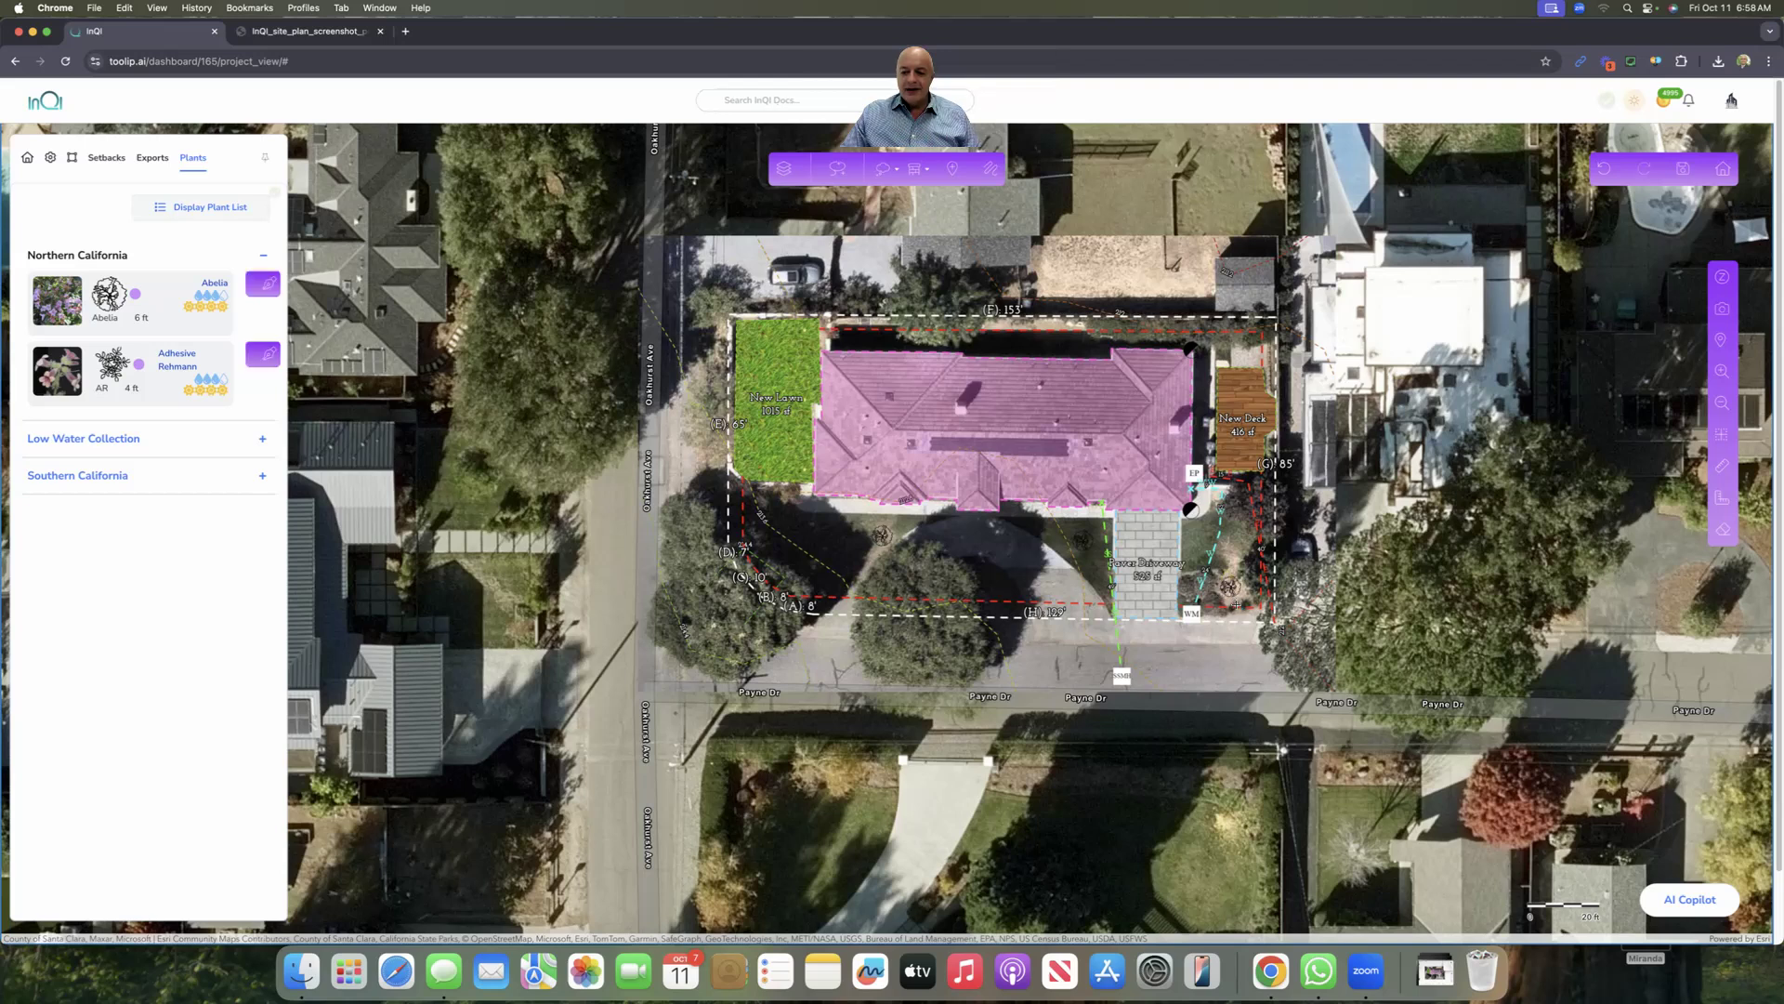